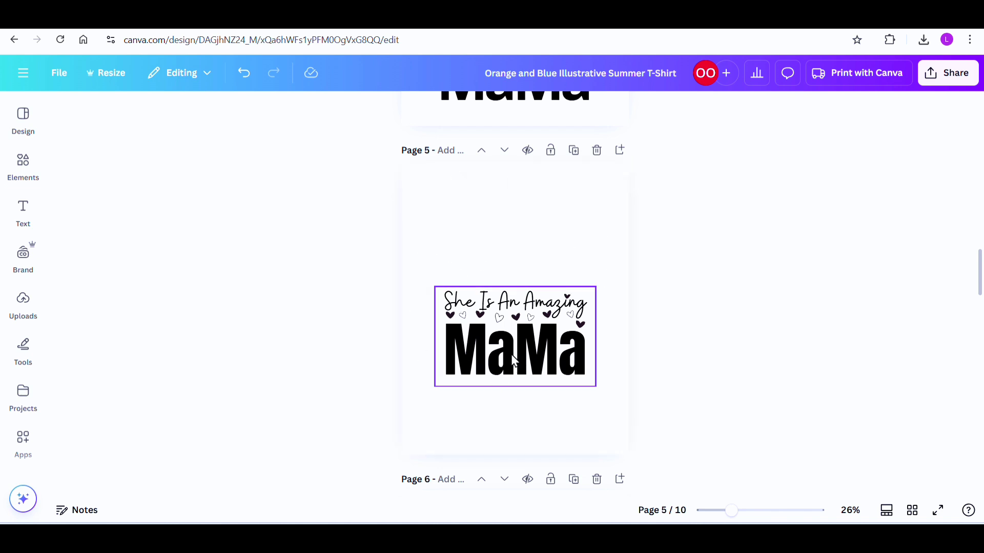
# Step: Move the finished "She Is An Amazing MaMa" group lower on page 5 to free the space above it
pyautogui.scroll(-5, 514, 362)
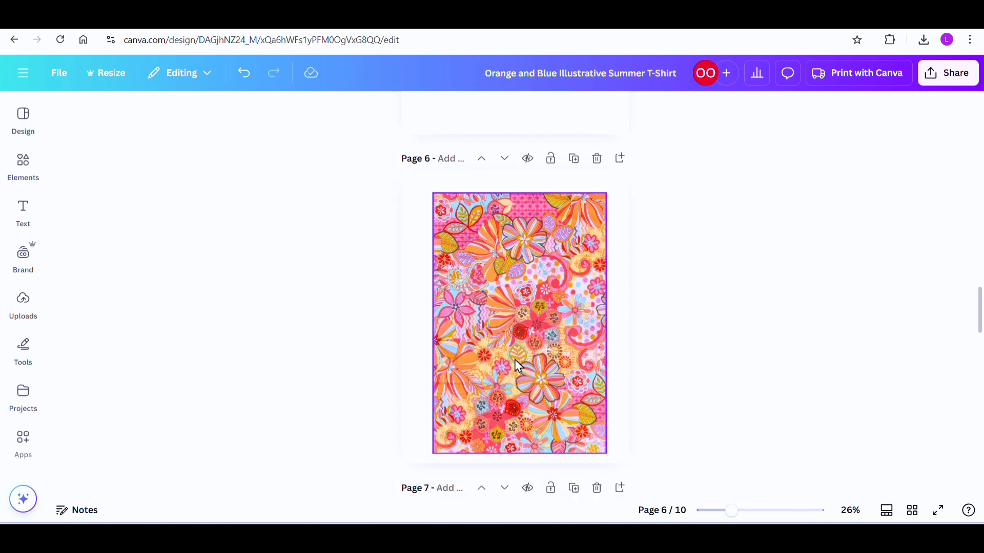
pyautogui.scroll(5, 533, 348)
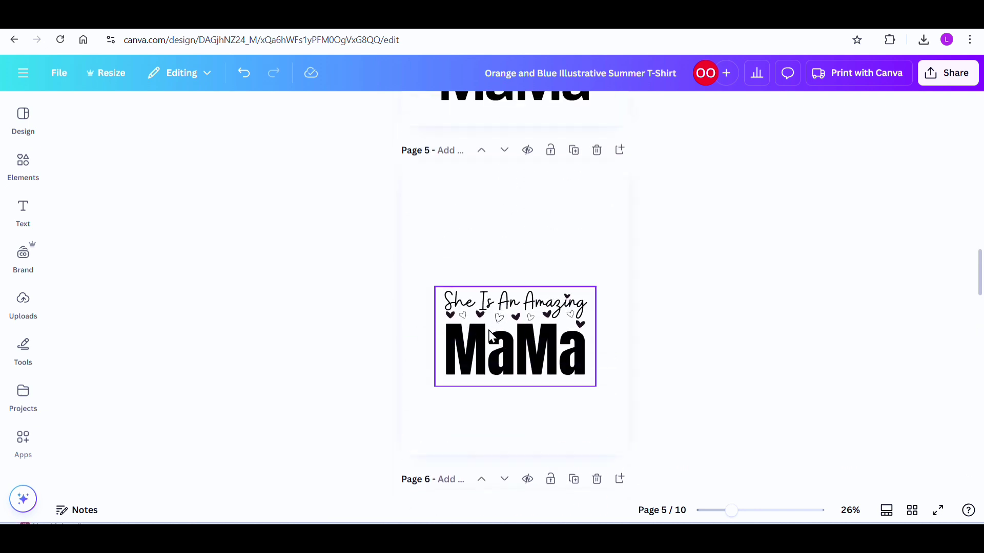
pyautogui.moveTo(536, 375); pyautogui.dragTo(490, 401)
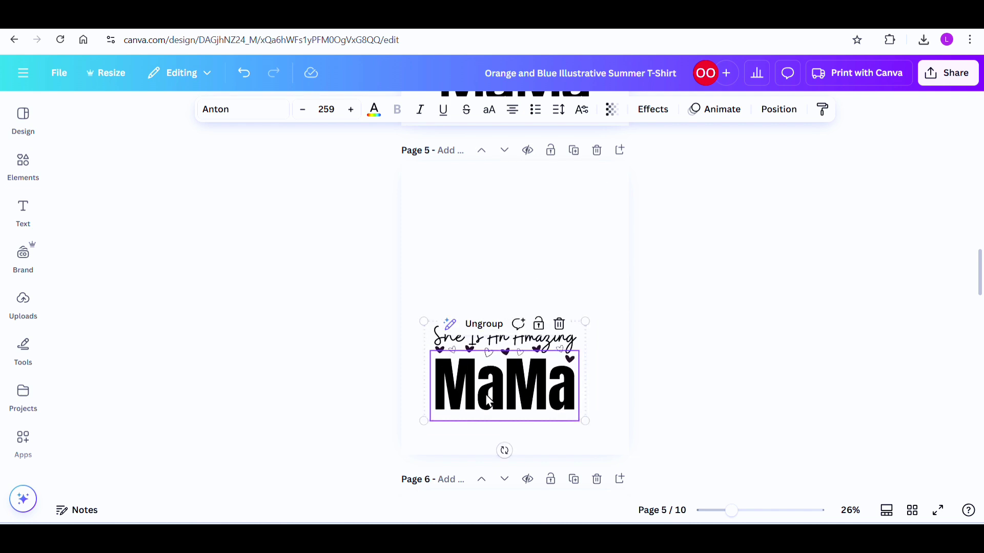
pyautogui.click(514, 245)
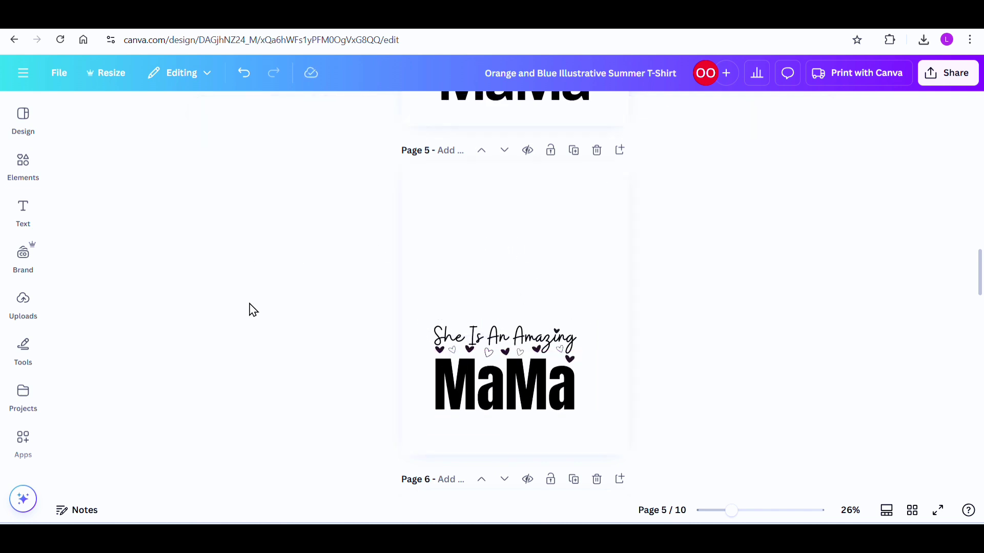
# Step: Add a subheading in the empty area above the existing design and replace its text with "She Is An Amazing"
pyautogui.click(18, 363)
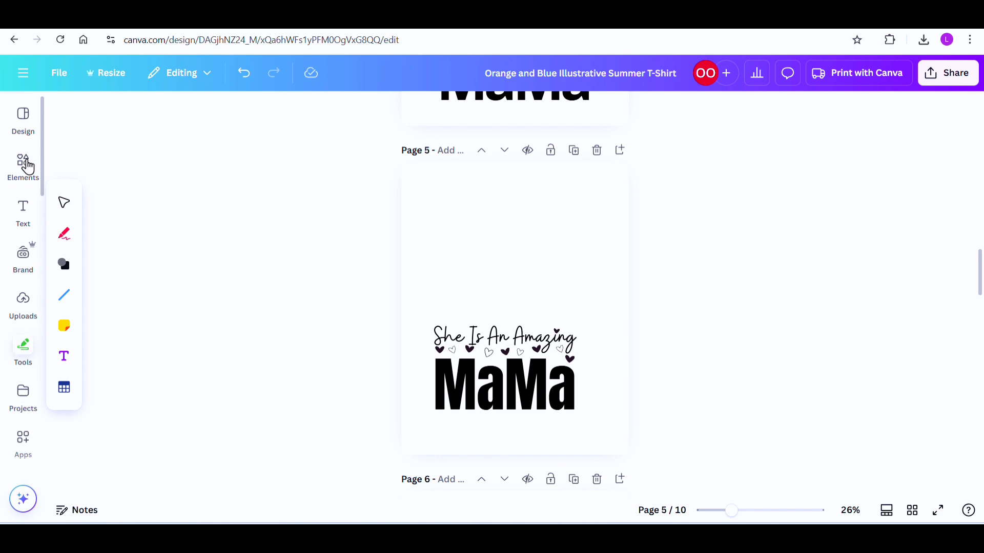
pyautogui.click(29, 167)
pyautogui.click(24, 221)
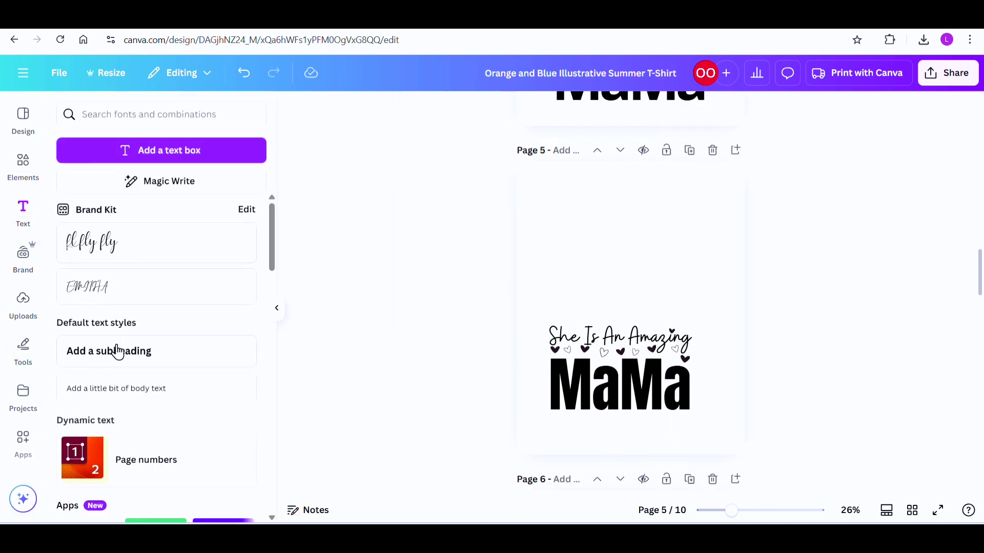
pyautogui.click(105, 359)
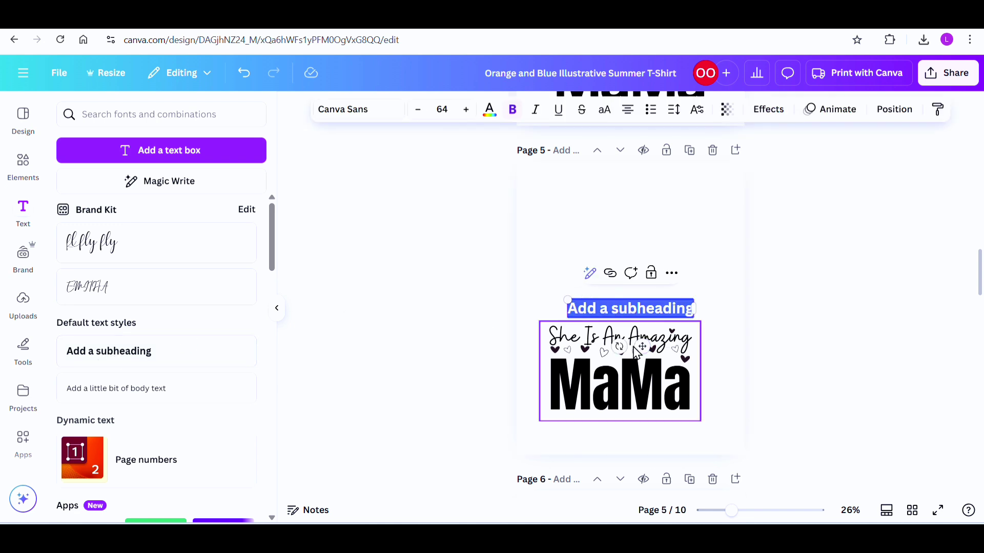
pyautogui.moveTo(641, 346); pyautogui.dragTo(627, 268)
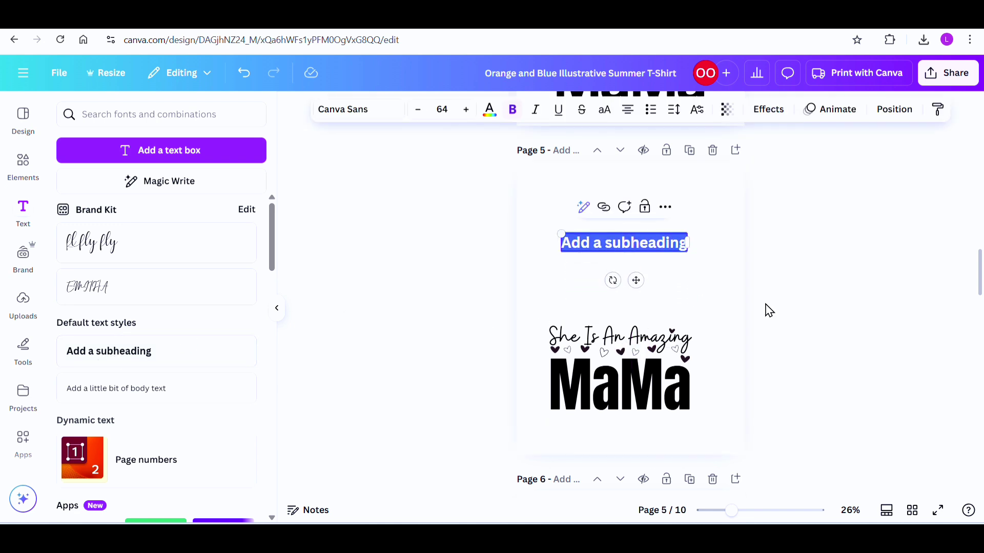
pyautogui.write('She Is An Amazing')
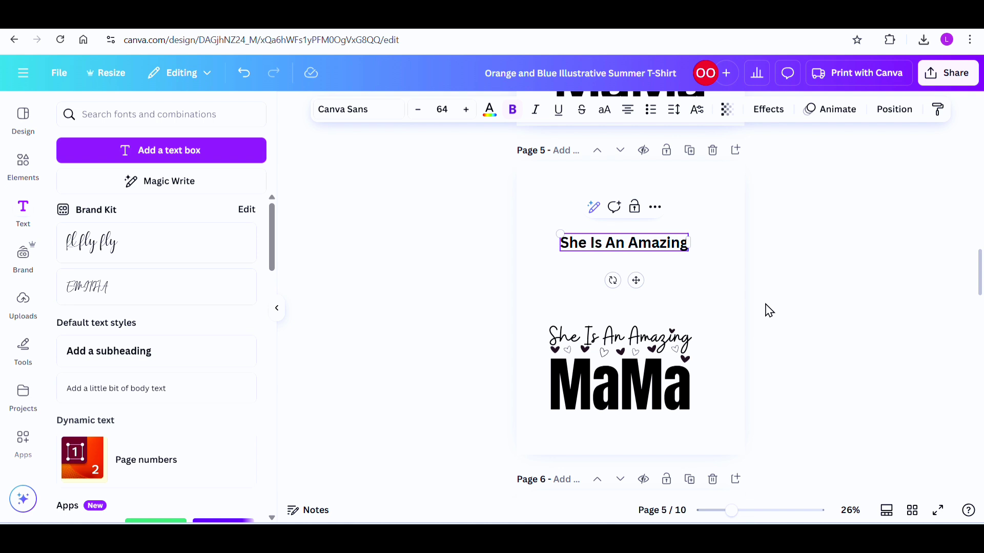
# Step: Duplicate the new "She Is An Amazing" line, change the copy to "MaMa", and enlarge it to size 182 beneath the first line
pyautogui.moveTo(627, 245)
pyautogui.mouseDown()
pyautogui.moveTo(633, 219)
pyautogui.moveTo(619, 251)
pyautogui.mouseUp()
pyautogui.click(639, 184)
pyautogui.doubleClick(617, 243)
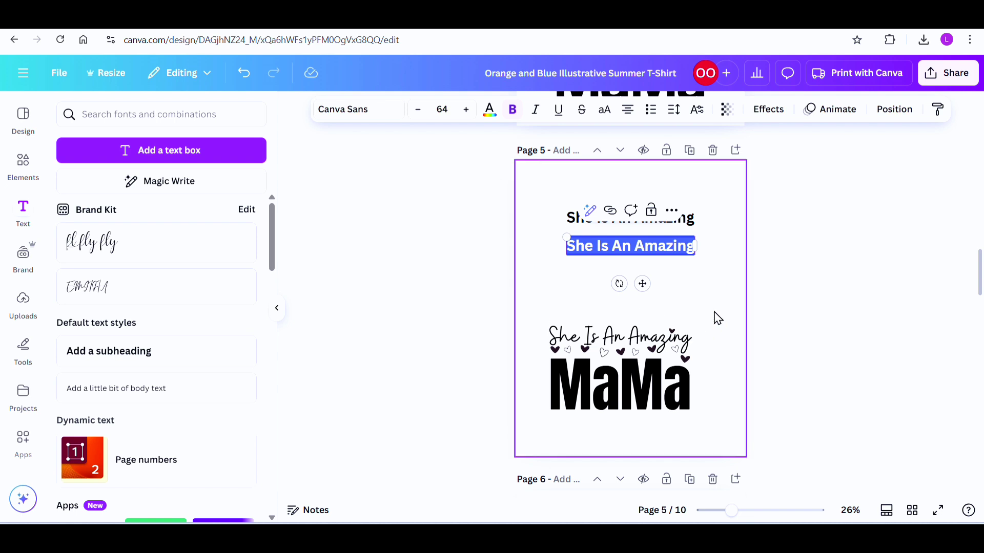
pyautogui.write('M')
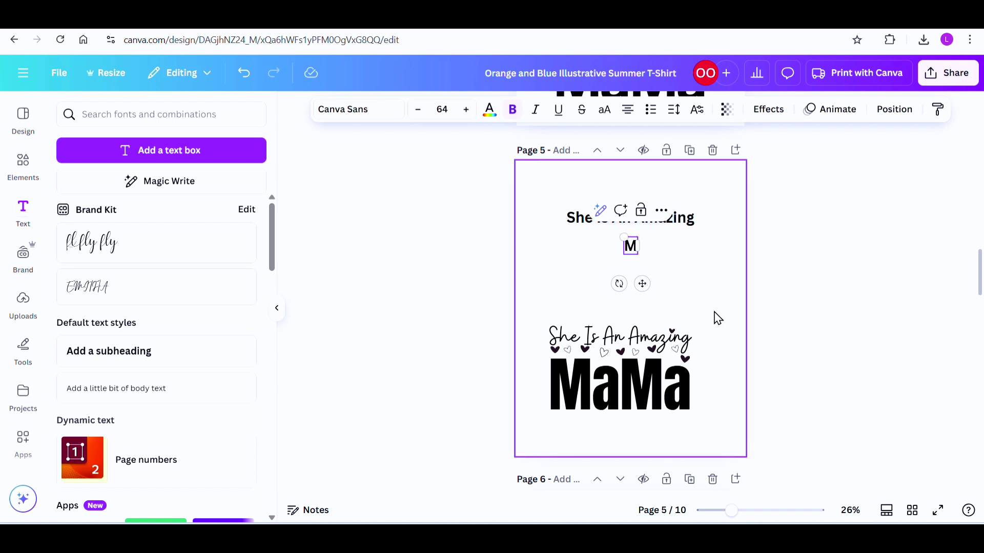
pyautogui.write('aM')
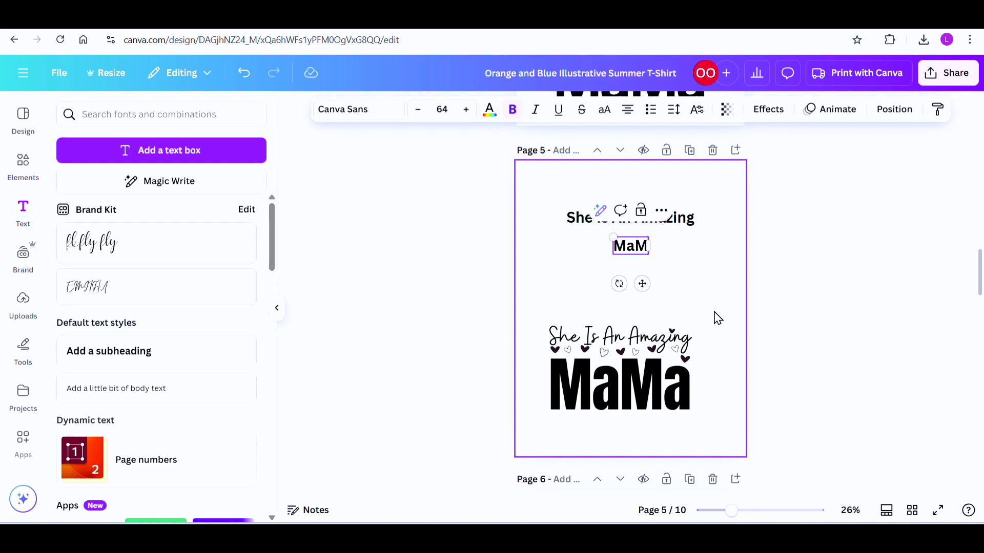
pyautogui.write('a')
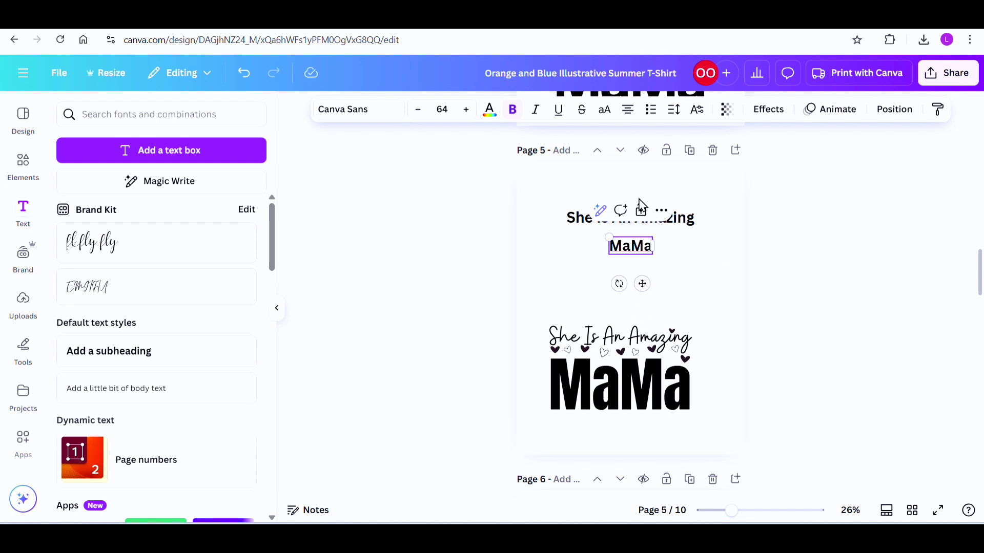
pyautogui.moveTo(610, 237); pyautogui.dragTo(529, 205)
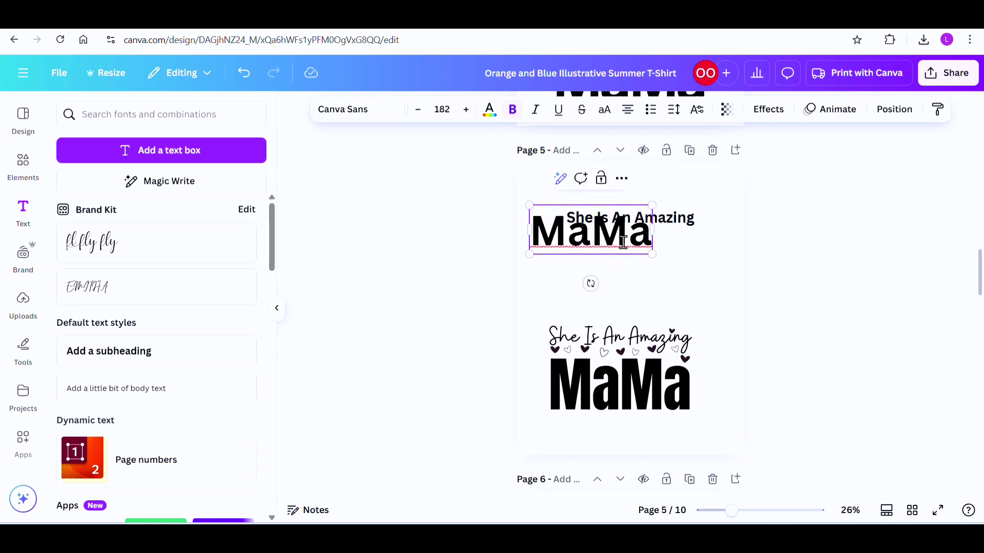
pyautogui.moveTo(632, 248); pyautogui.dragTo(663, 254)
# Step: Match the upper text to the lower design's fonts: Anton at size 217 for "MaMa" and Buffalo for "She Is An Amazing"
pyautogui.click(596, 389)
pyautogui.click(596, 389)
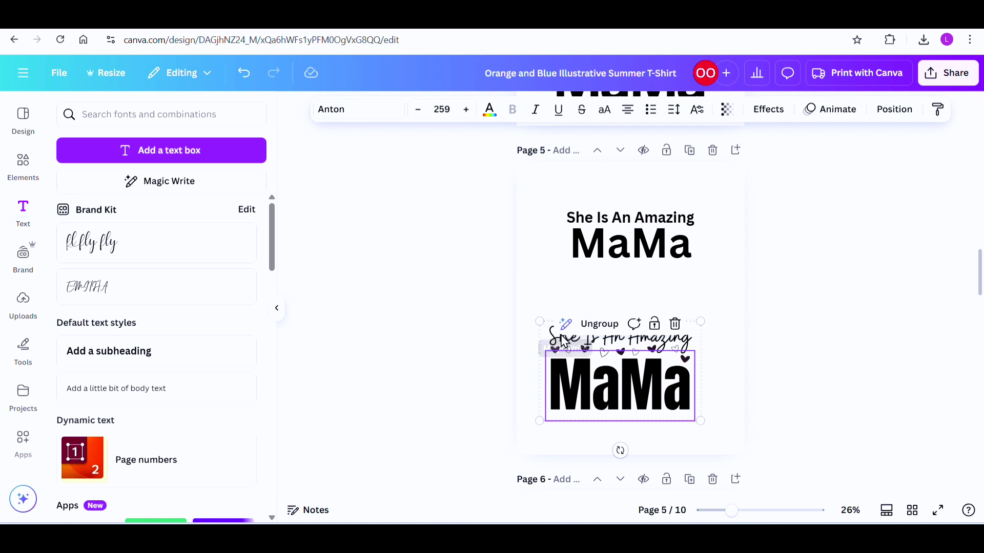
pyautogui.click(734, 343)
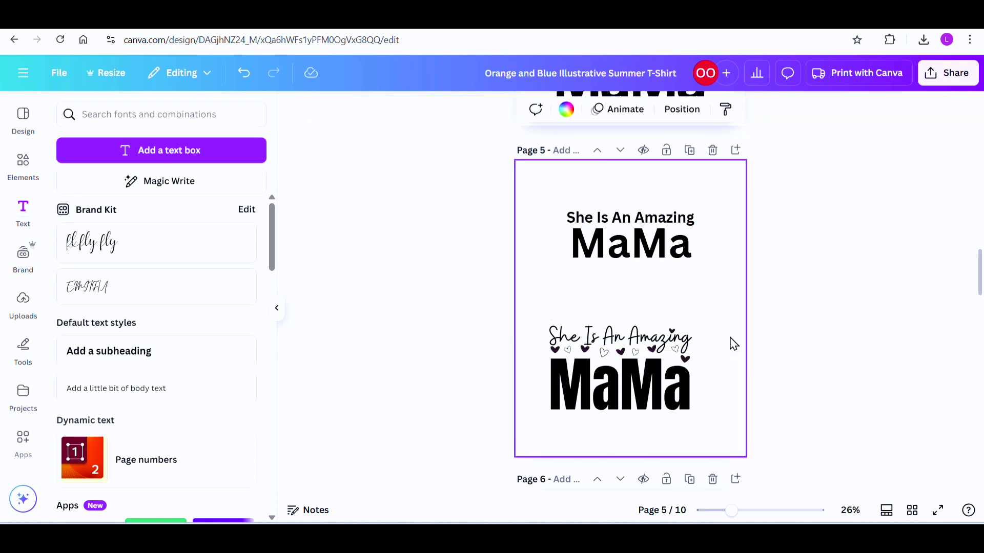
pyautogui.click(682, 342)
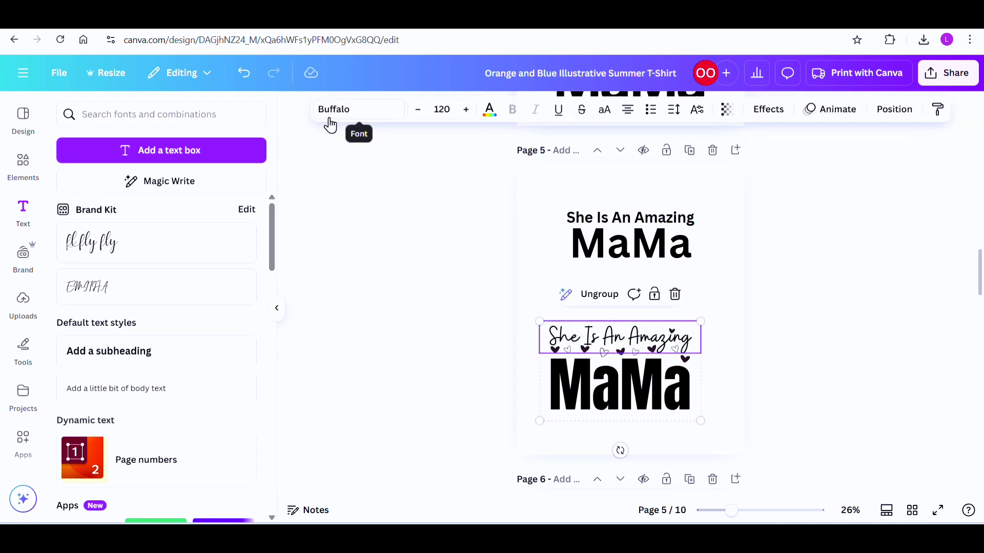
pyautogui.click(638, 251)
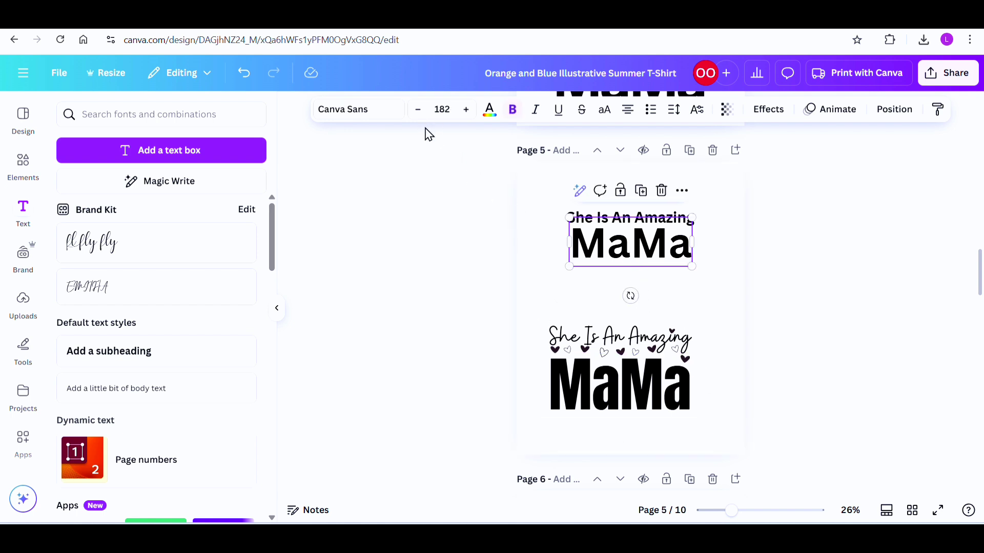
pyautogui.click(377, 110)
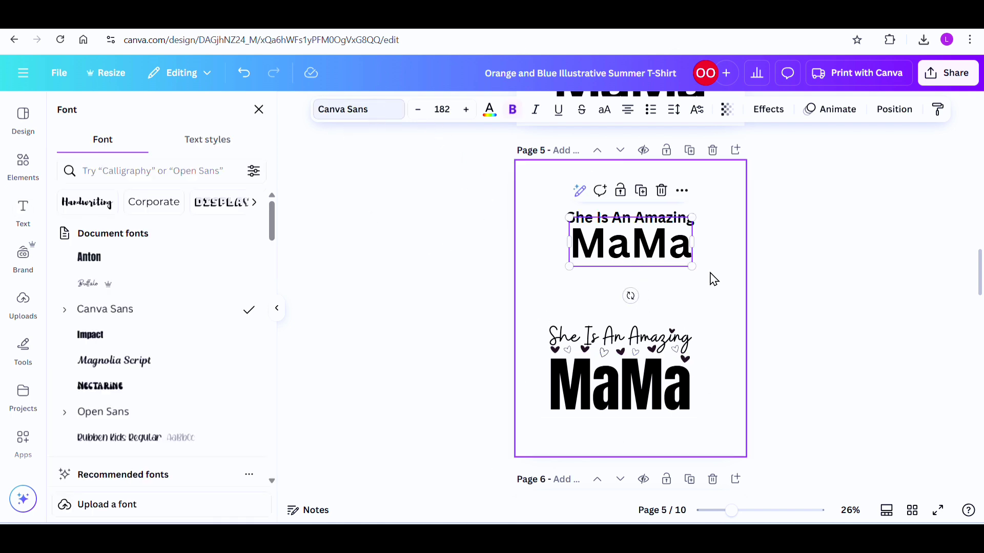
pyautogui.click(138, 260)
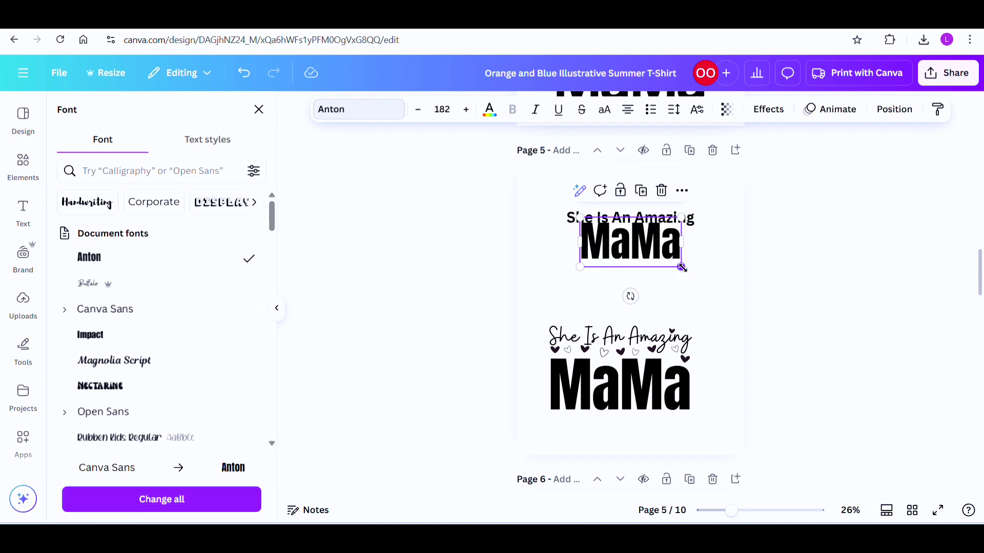
pyautogui.moveTo(682, 267); pyautogui.dragTo(648, 277)
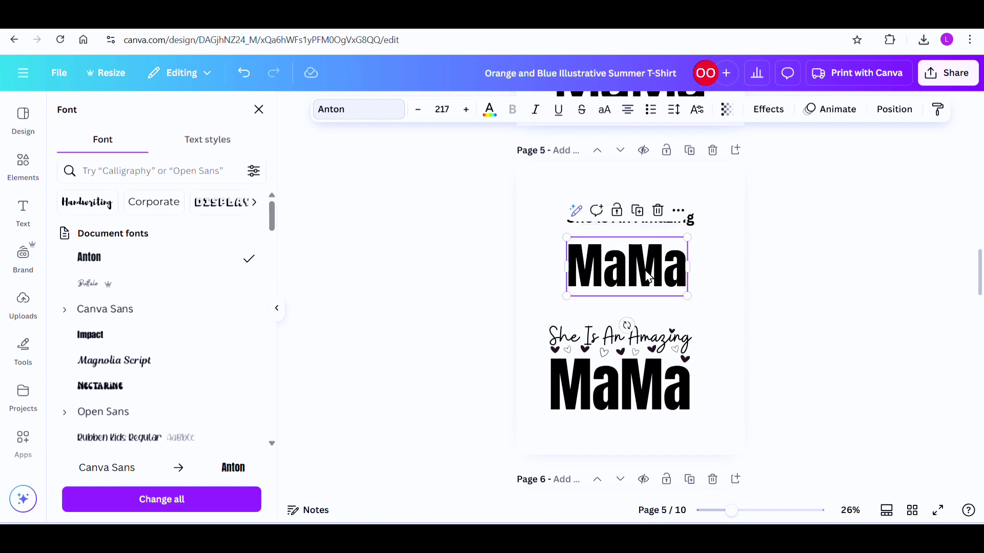
pyautogui.click(671, 224)
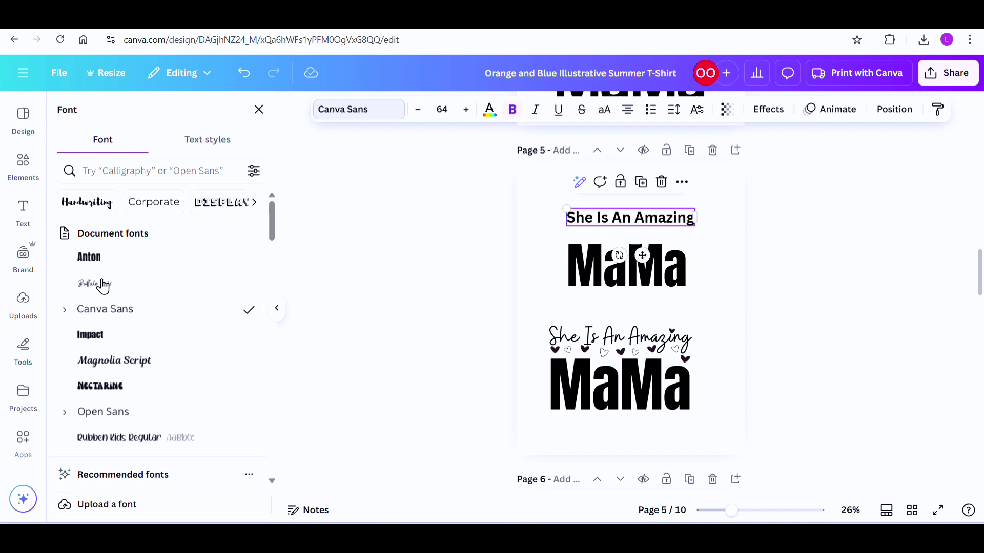
pyautogui.click(85, 288)
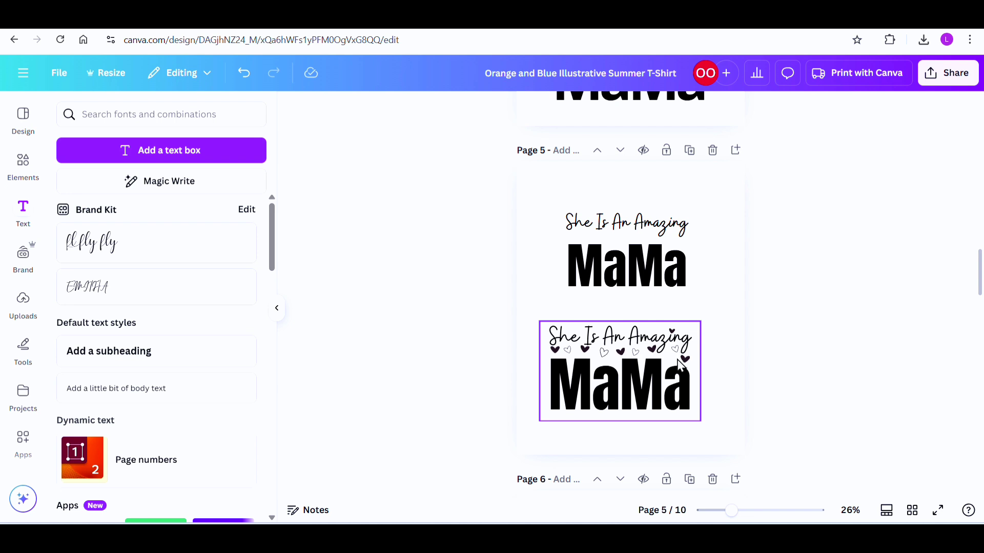
# Step: Search the element graphics for "love heart outline" and add the bold hand-drawn heart outline to page 5
pyautogui.click(23, 169)
pyautogui.click(146, 115)
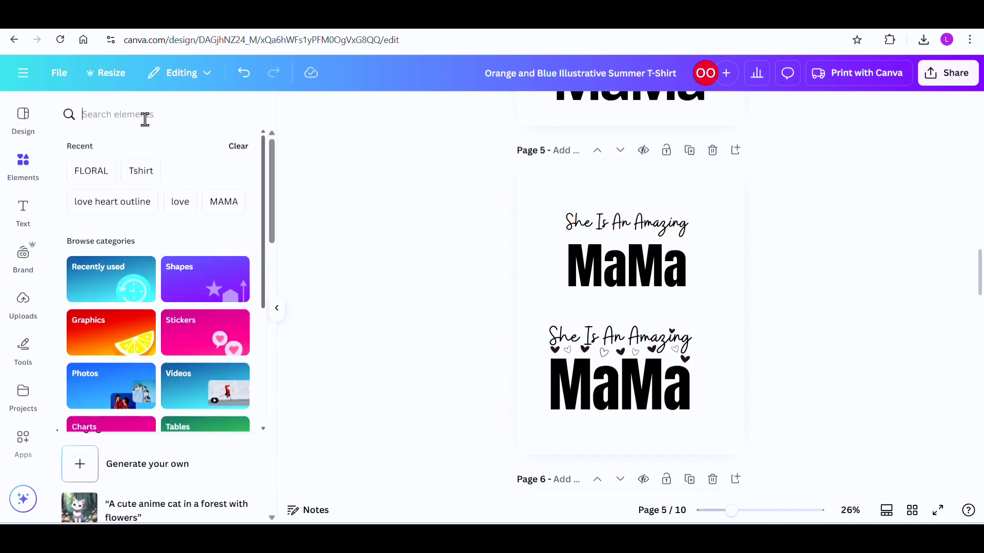
pyautogui.write('love')
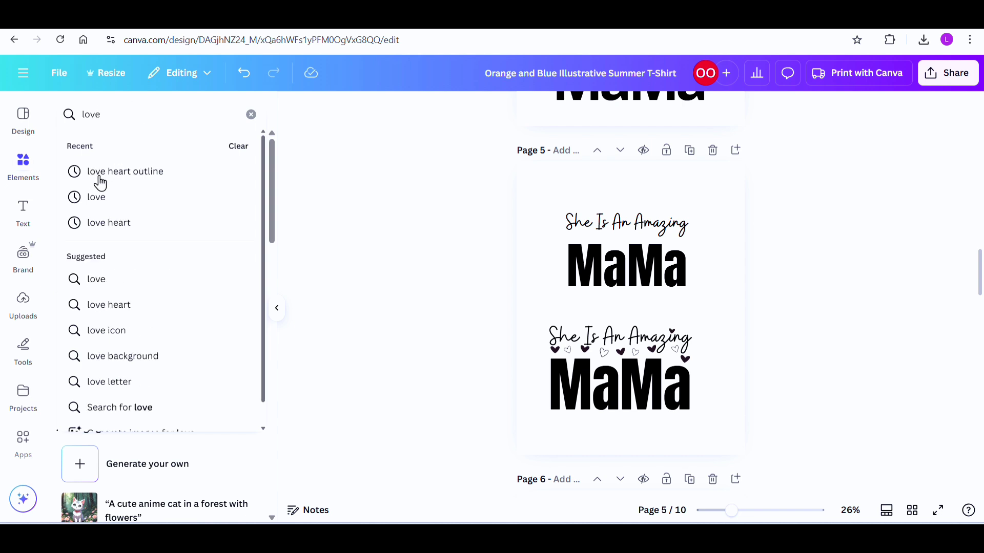
pyautogui.click(117, 174)
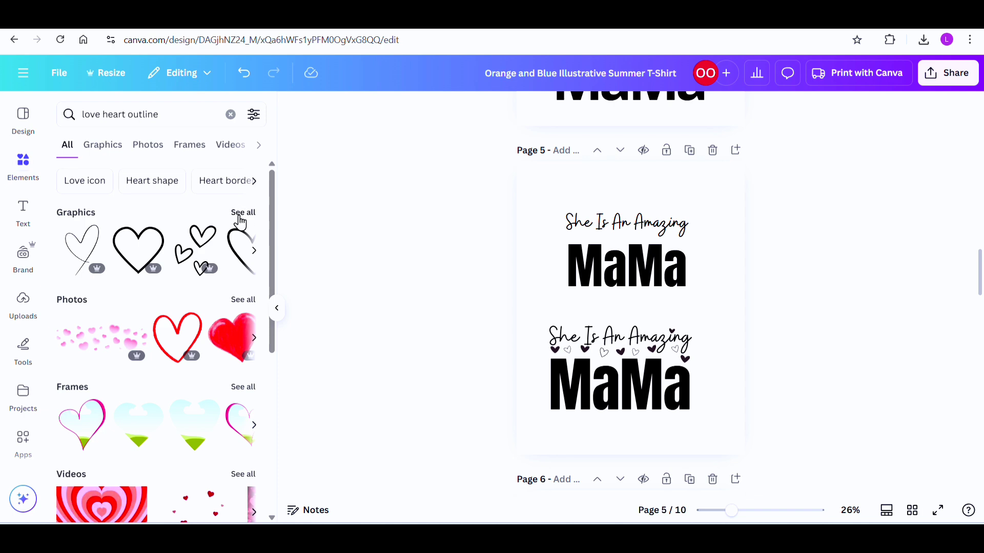
pyautogui.click(245, 217)
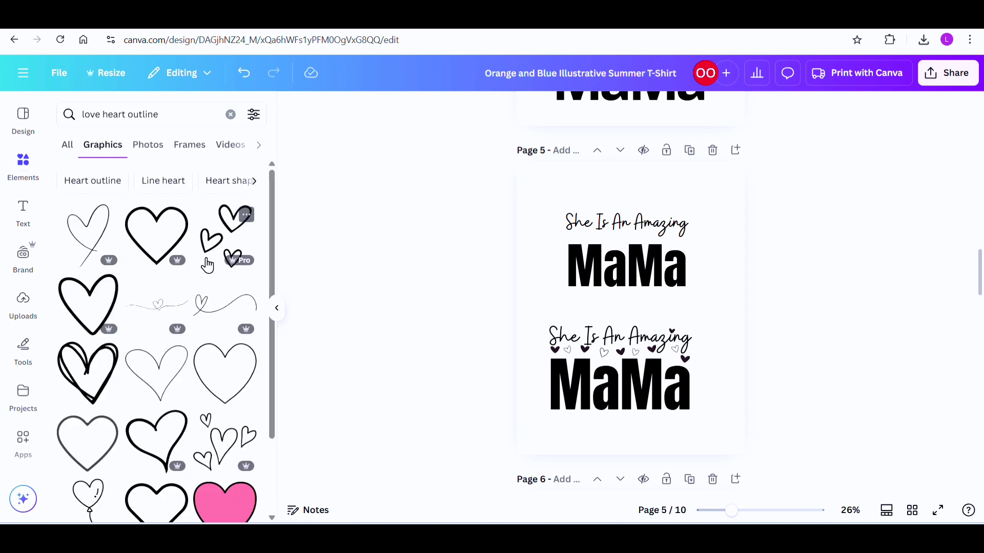
pyautogui.scroll(-1, 171, 338)
pyautogui.scroll(-10, 170, 338)
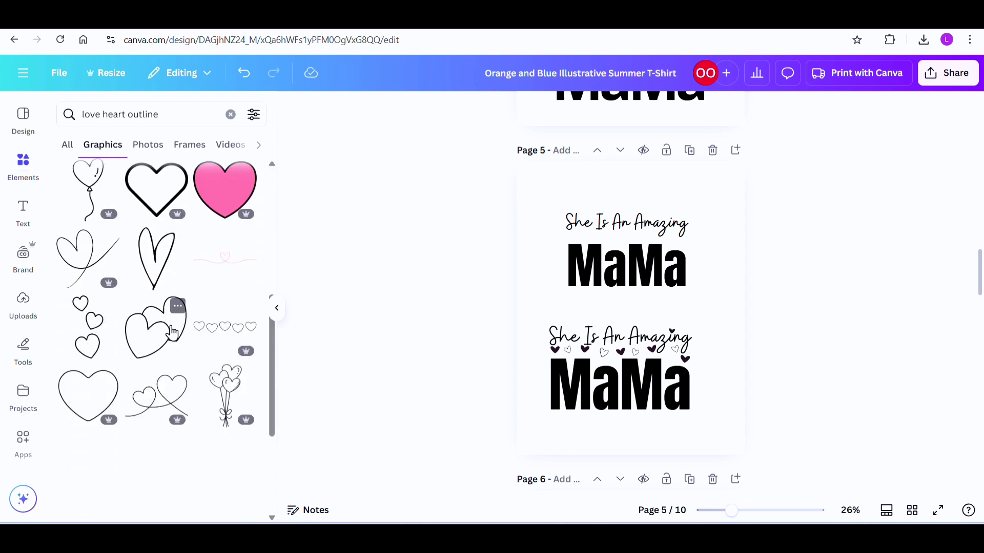
pyautogui.scroll(10, 169, 336)
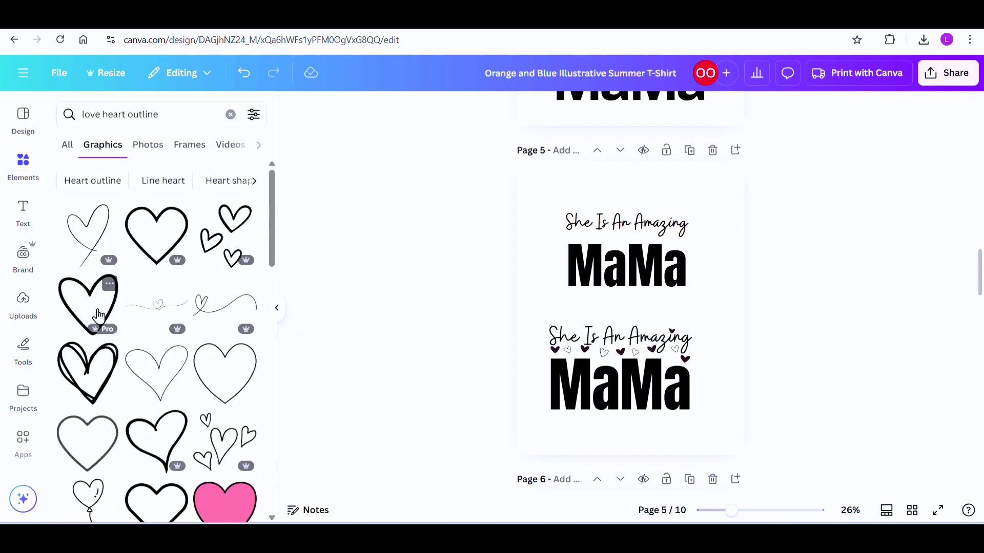
pyautogui.click(79, 315)
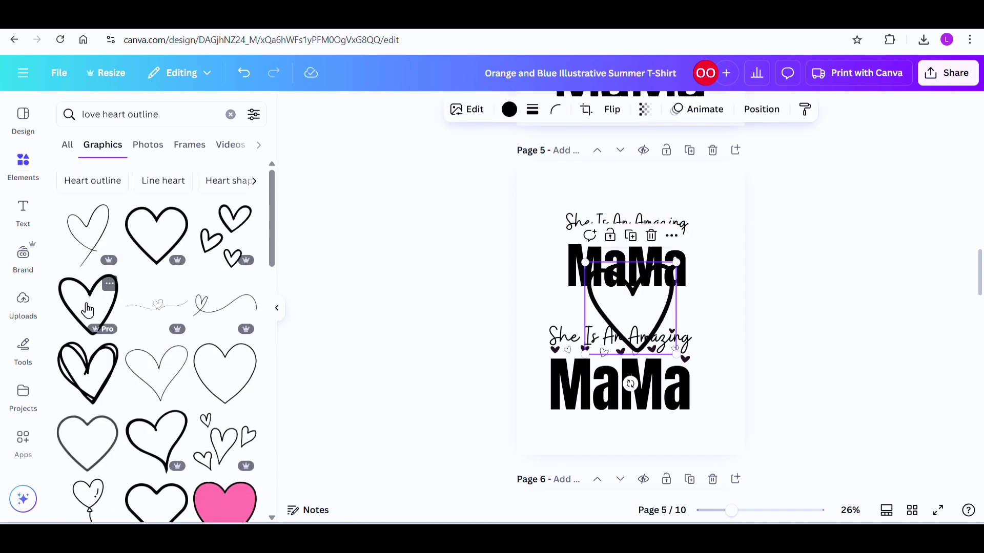
# Step: Shrink the heart outline to a tiny size and place it between the upper "She Is An Amazing" and "MaMa" lines
pyautogui.moveTo(677, 282); pyautogui.dragTo(661, 260)
pyautogui.moveTo(663, 296); pyautogui.dragTo(584, 231)
pyautogui.moveTo(584, 182); pyautogui.dragTo(574, 196)
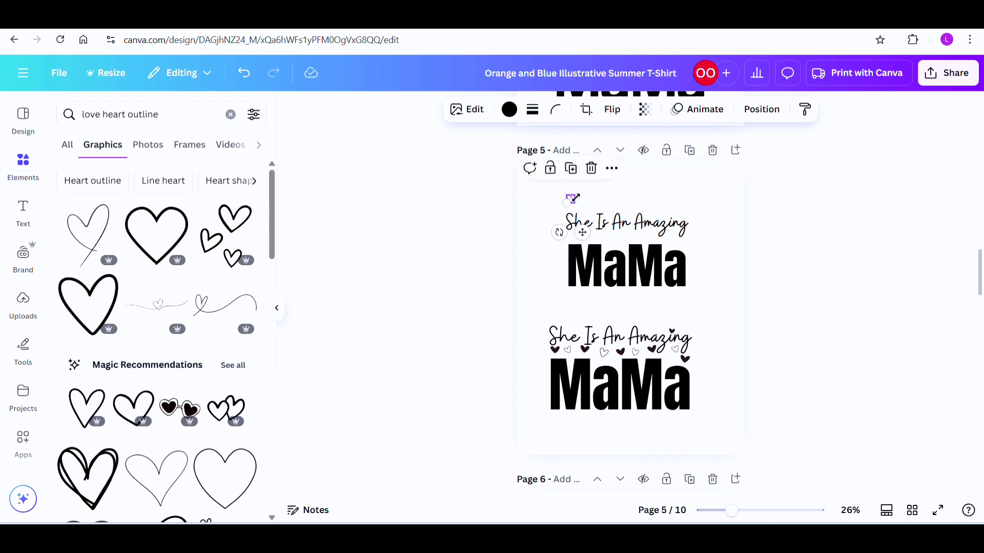
pyautogui.moveTo(583, 232); pyautogui.dragTo(624, 268)
# Step: Duplicate the small heart three times and space the copies in a row beneath the upper "She Is An Amazing" line
pyautogui.click(588, 205)
pyautogui.click(614, 204)
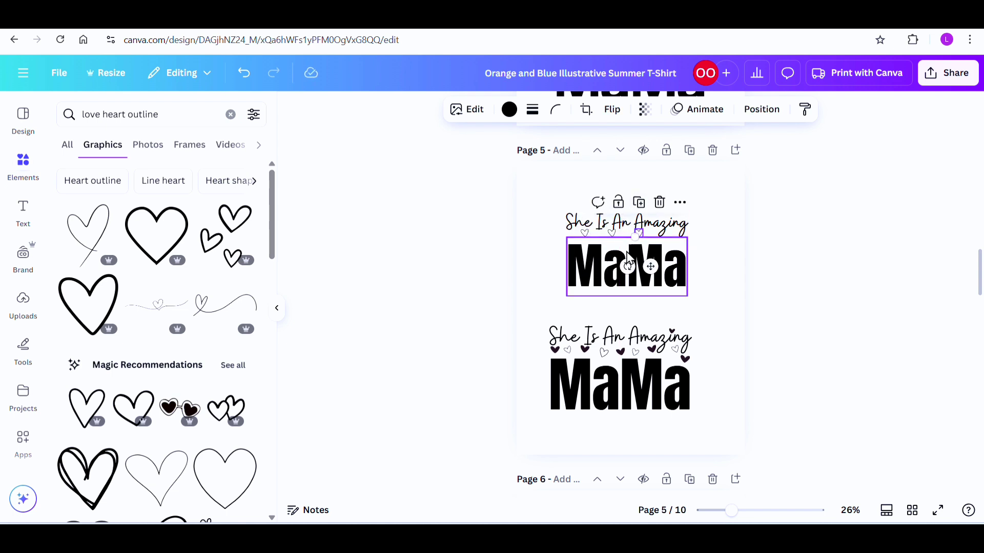
pyautogui.moveTo(650, 267); pyautogui.dragTo(660, 269)
pyautogui.click(649, 203)
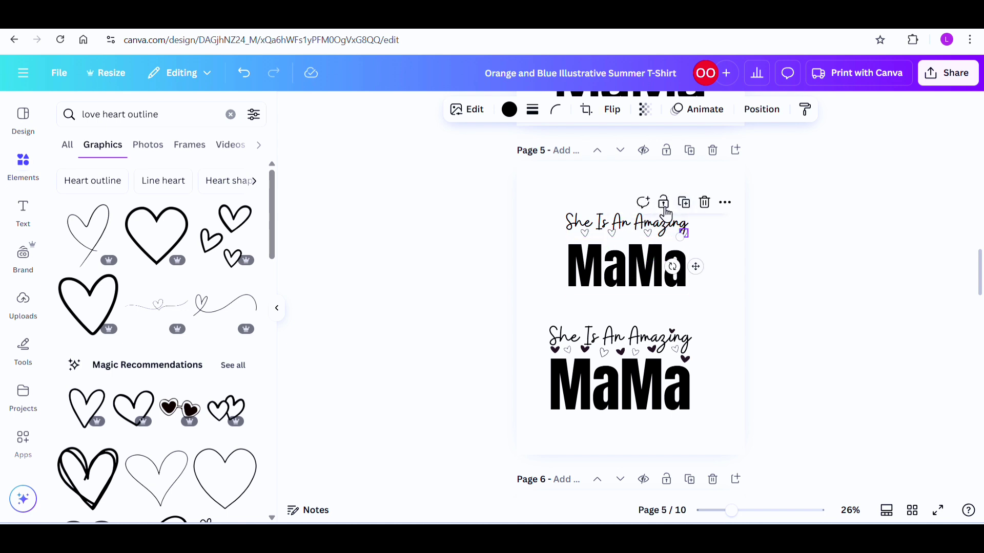
pyautogui.moveTo(728, 520); pyautogui.dragTo(744, 514)
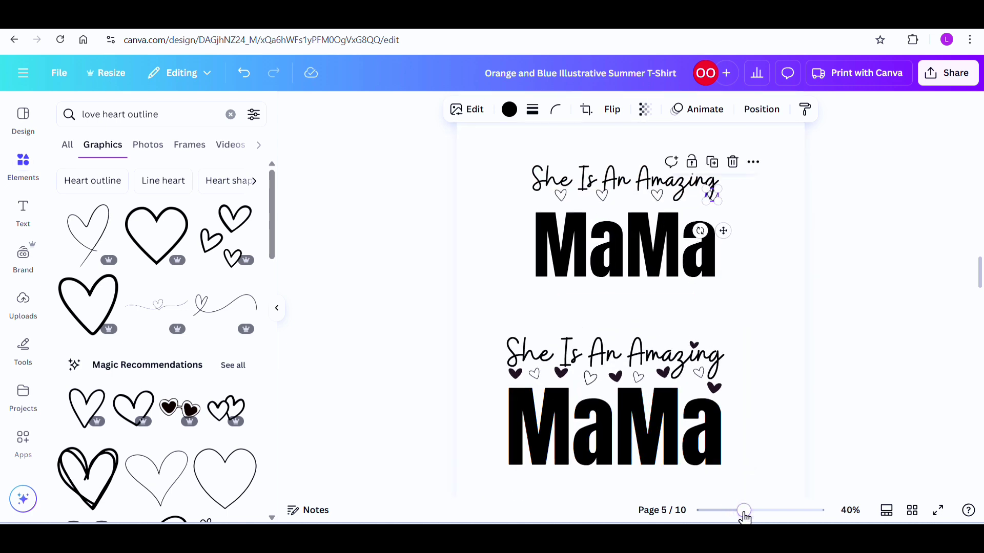
pyautogui.moveTo(724, 233); pyautogui.dragTo(709, 231)
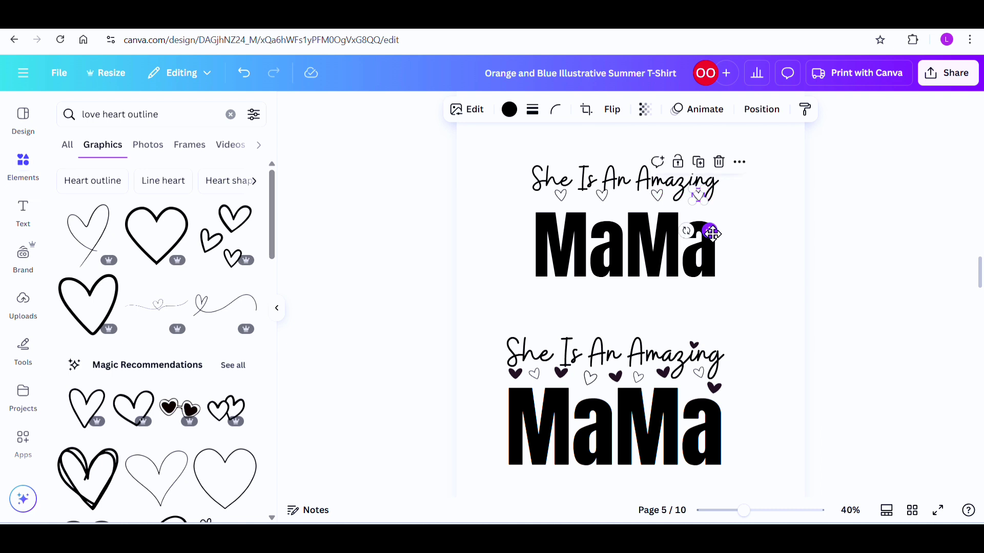
# Step: Search the element graphics for "love heart" and add the solid coral hand-drawn heart to page 5
pyautogui.click(747, 222)
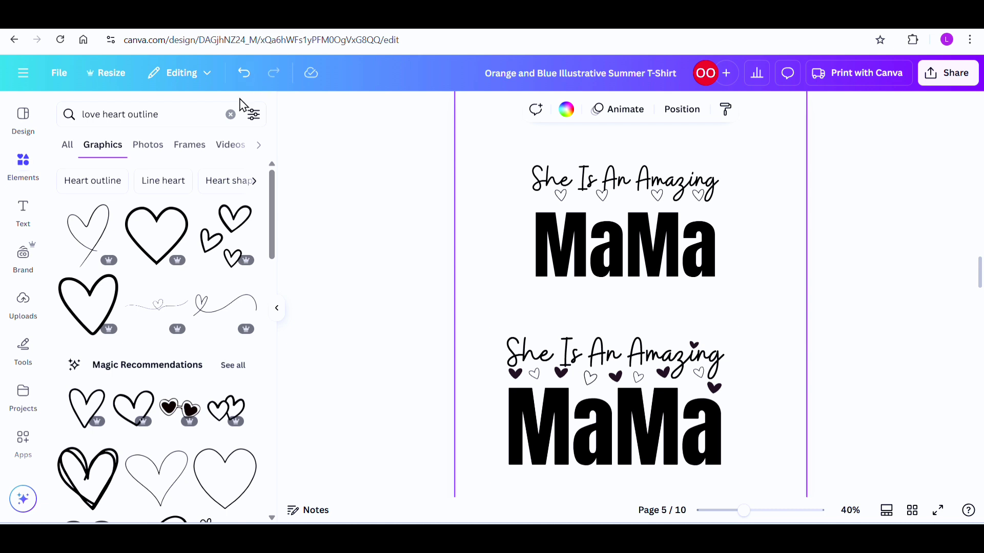
pyautogui.click(230, 114)
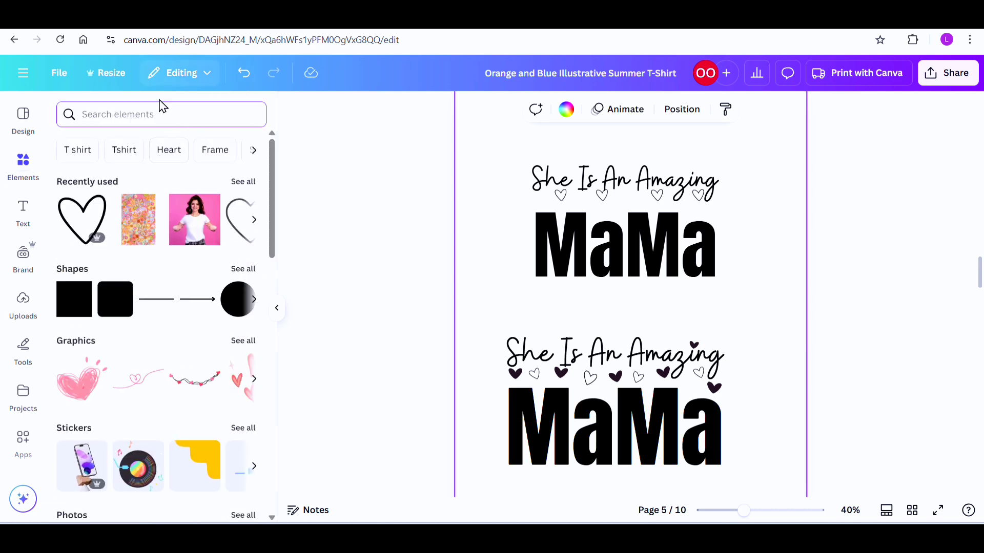
pyautogui.write('lo')
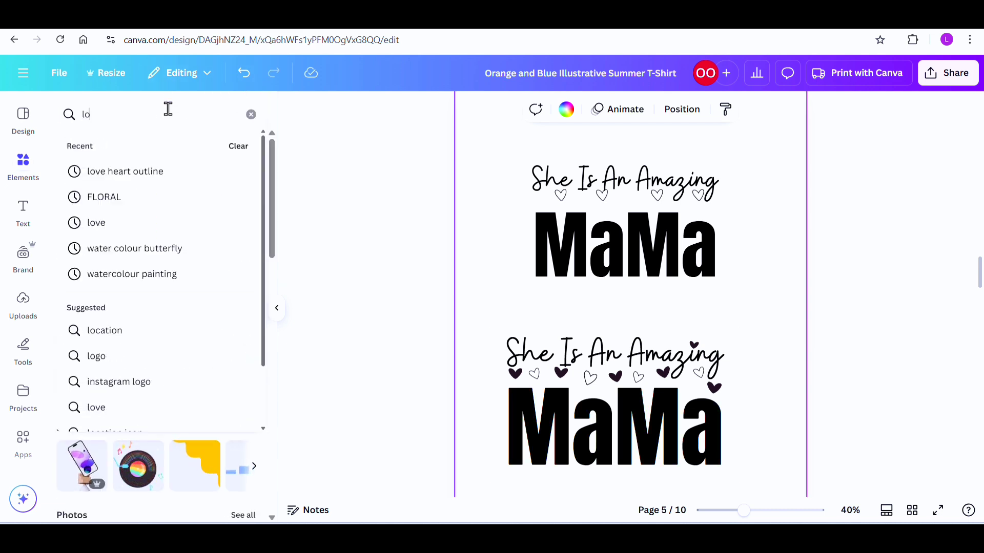
pyautogui.write('ve')
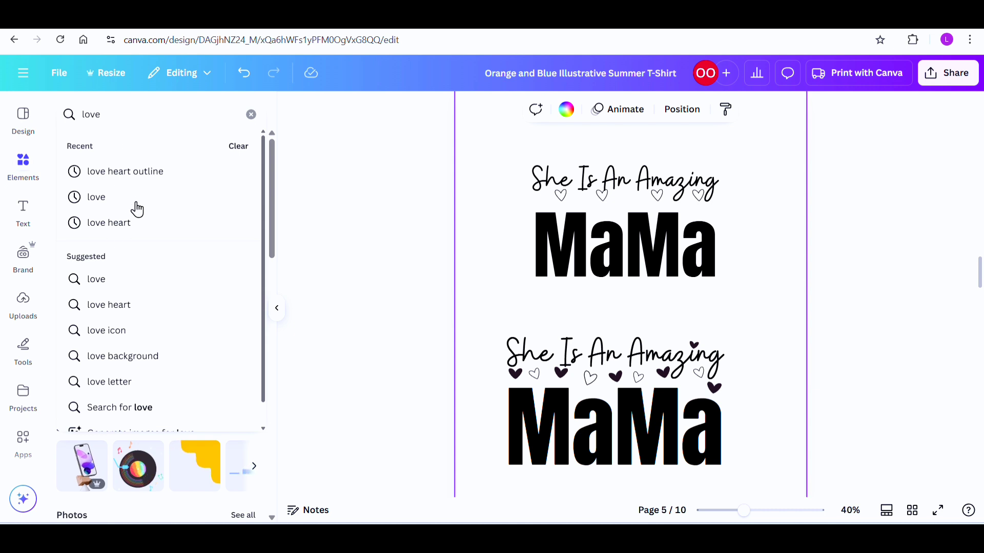
pyautogui.click(132, 228)
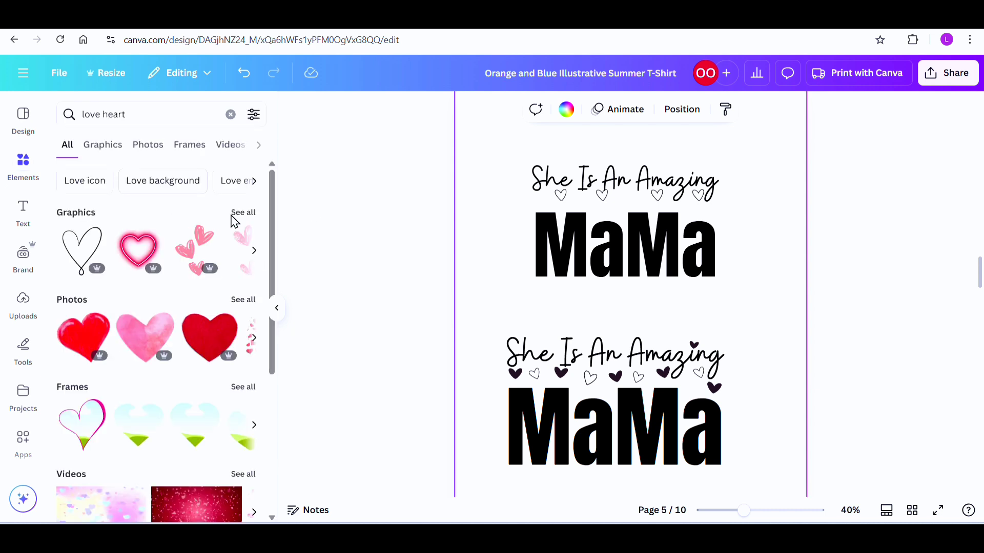
pyautogui.click(242, 214)
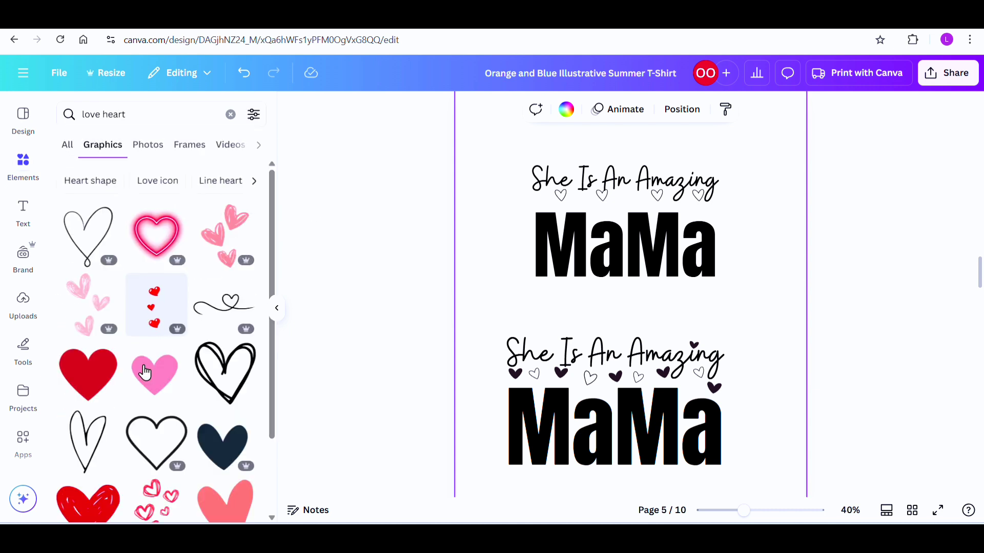
pyautogui.scroll(-3, 219, 337)
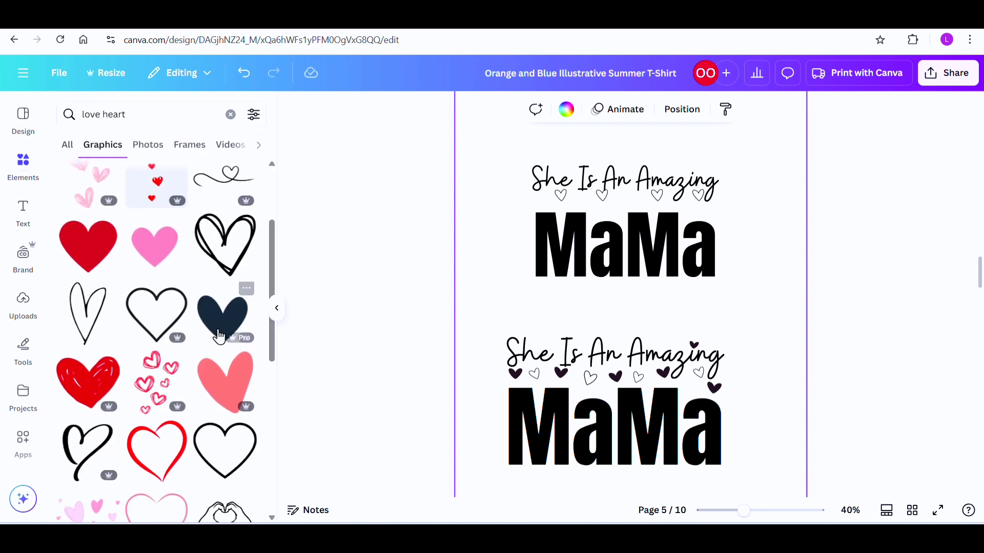
pyautogui.click(216, 390)
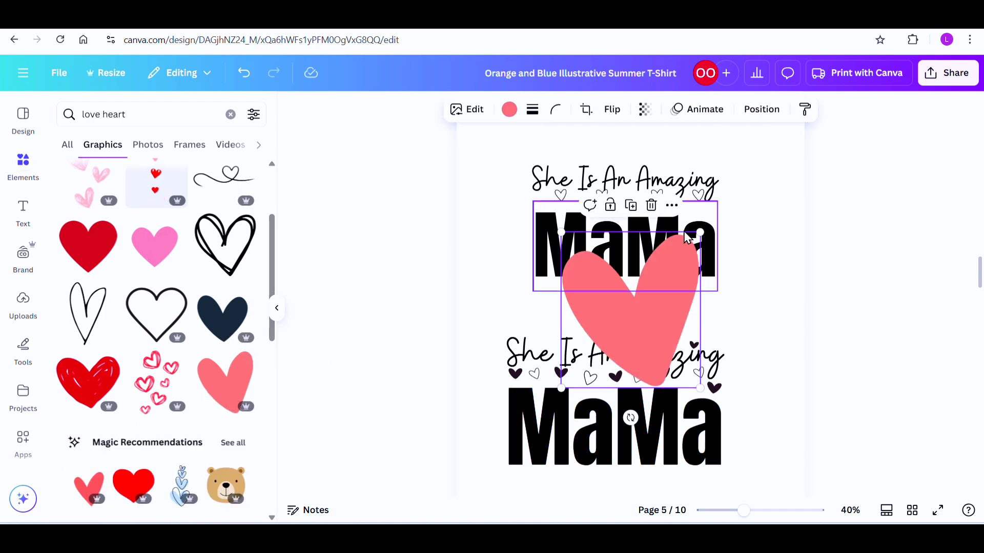
# Step: Shrink the coral heart to a tiny size, place it between the upper text lines and recolour it black
pyautogui.moveTo(699, 234); pyautogui.dragTo(642, 298)
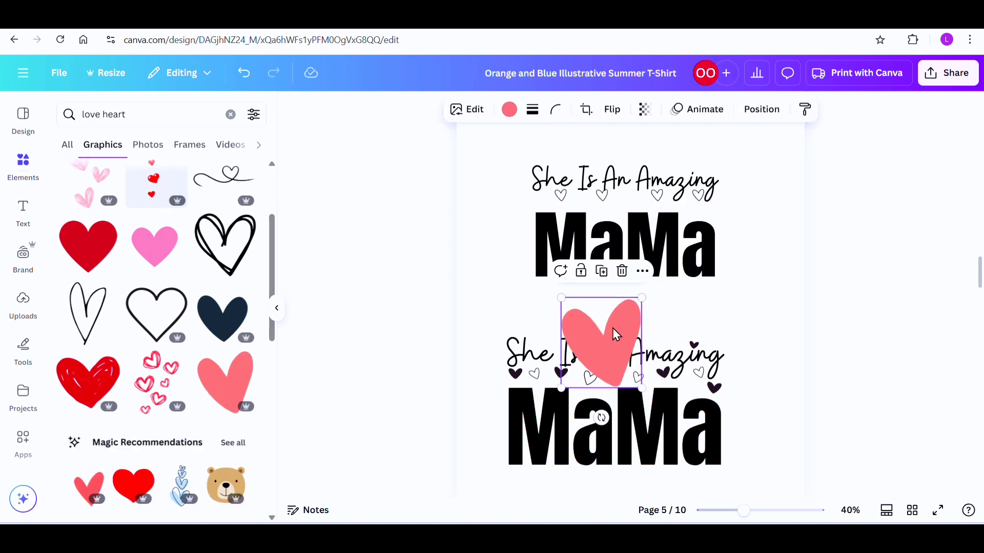
pyautogui.moveTo(616, 336); pyautogui.dragTo(497, 300)
pyautogui.moveTo(499, 340); pyautogui.dragTo(636, 236)
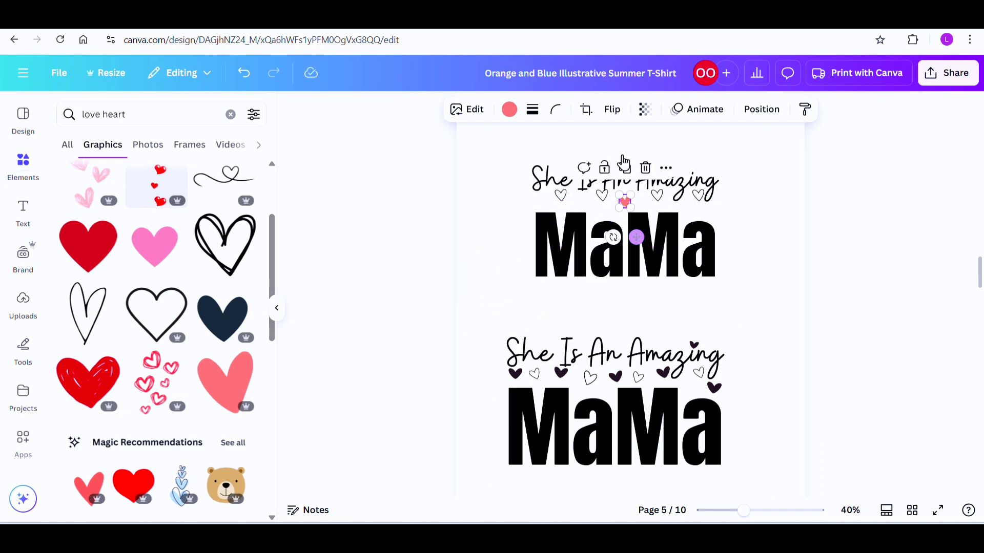
pyautogui.click(509, 110)
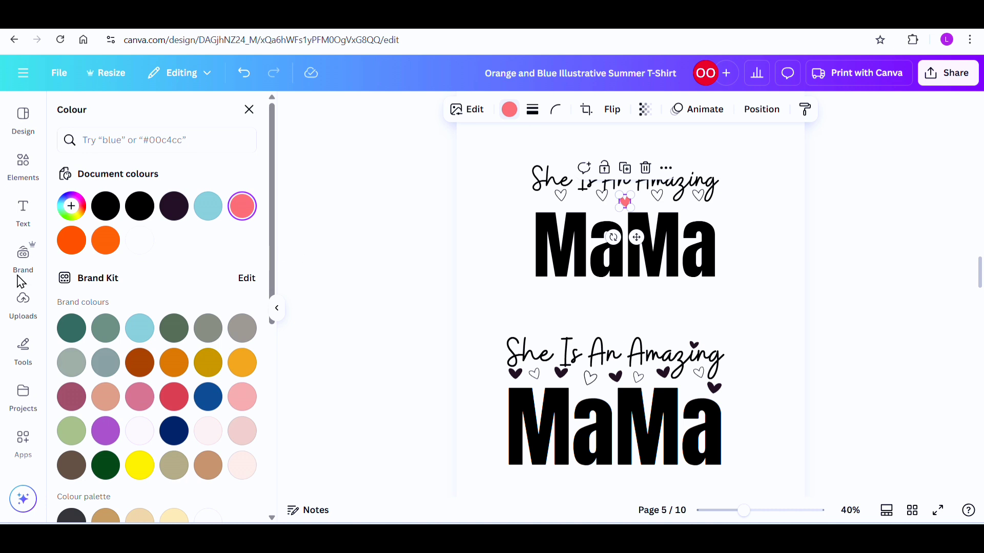
pyautogui.click(105, 205)
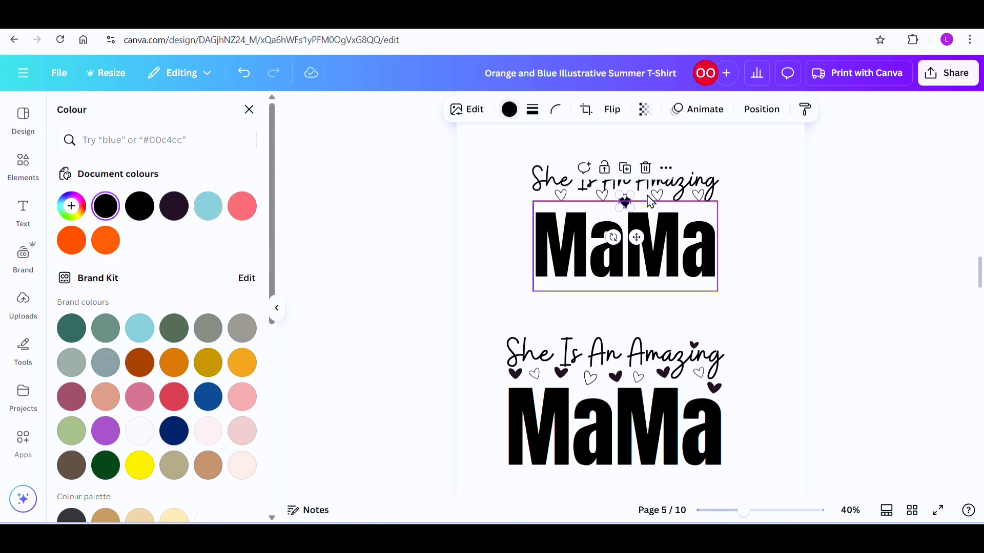
# Step: Duplicate the black heart and spread the copies between the outline hearts, over the "i" in "Amazing" and above the final "a" in "MaMa"
pyautogui.moveTo(636, 237); pyautogui.dragTo(593, 237)
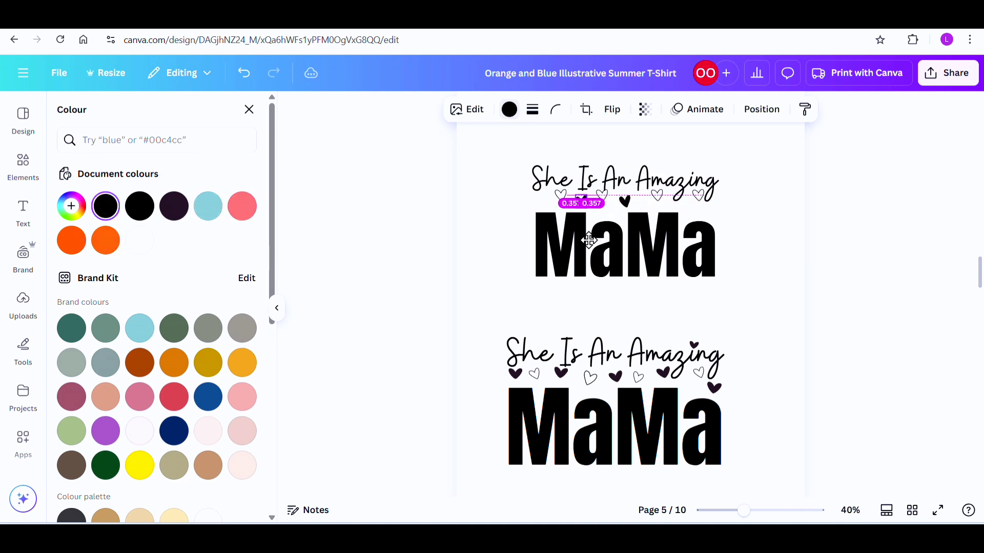
pyautogui.click(581, 168)
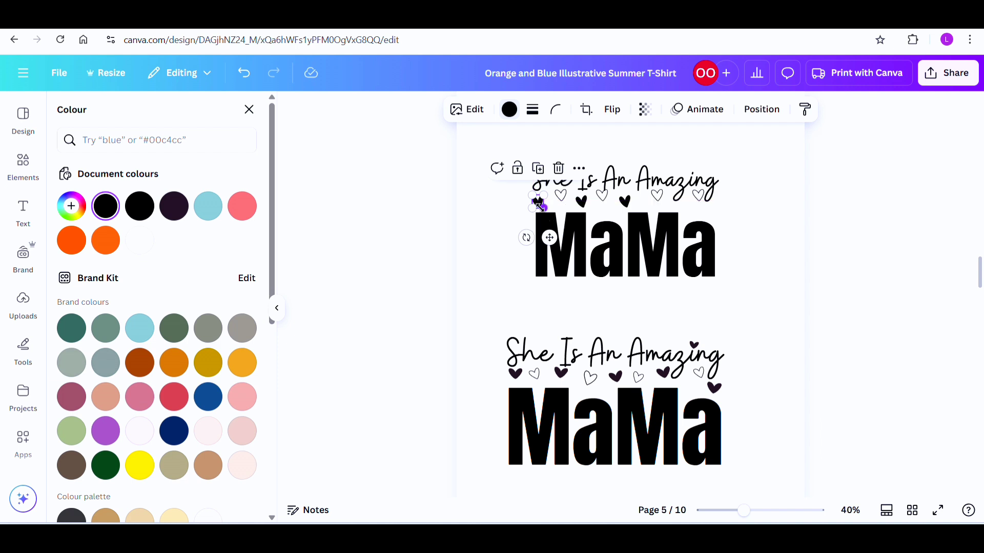
pyautogui.click(537, 168)
pyautogui.moveTo(505, 238); pyautogui.dragTo(749, 244)
pyautogui.click(763, 220)
pyautogui.click(710, 216)
pyautogui.click(711, 181)
pyautogui.moveTo(745, 199); pyautogui.dragTo(739, 207)
pyautogui.moveTo(746, 239); pyautogui.dragTo(703, 200)
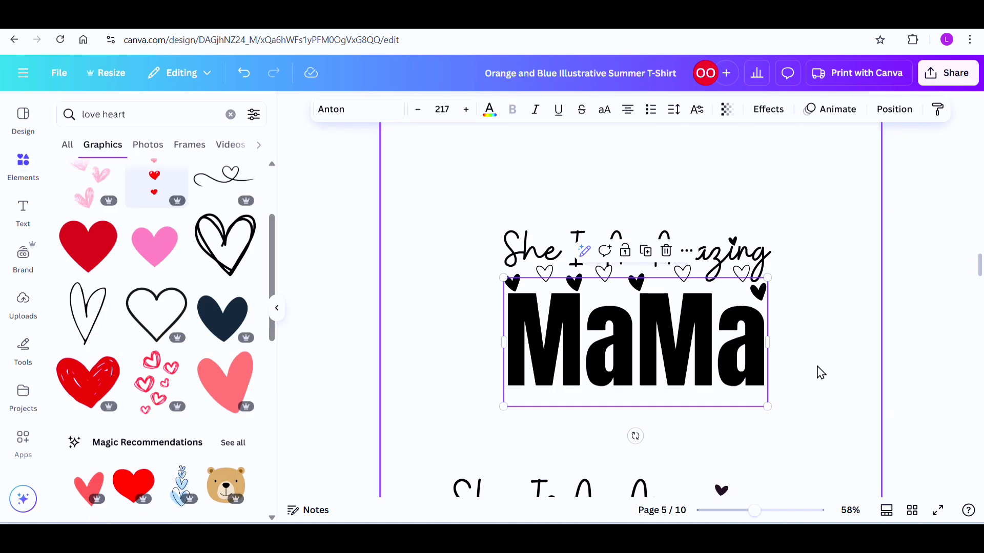
# Step: Group the text and hearts of the upper "She Is An Amazing MaMa" design
pyautogui.click(820, 372)
pyautogui.scroll(-3, 821, 372)
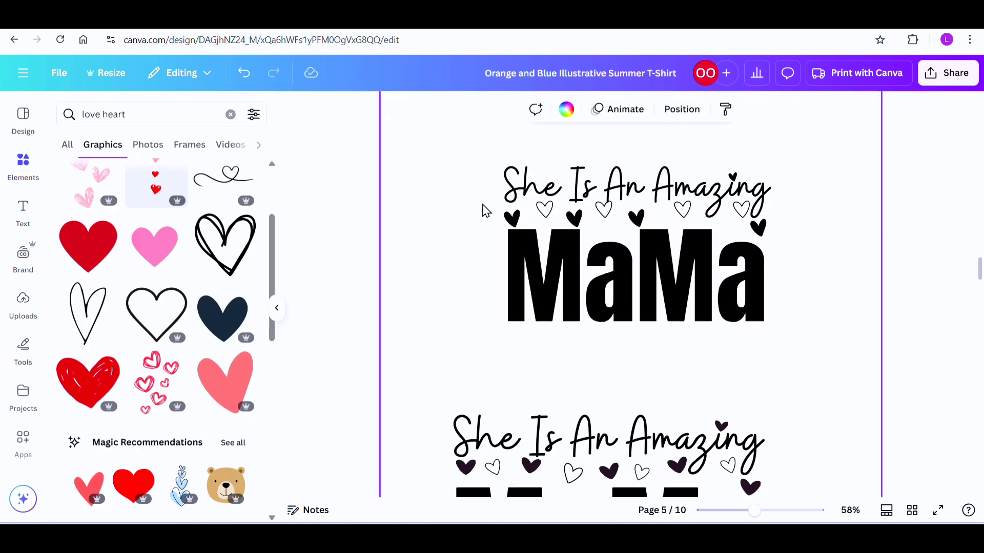
pyautogui.moveTo(477, 167); pyautogui.dragTo(797, 338)
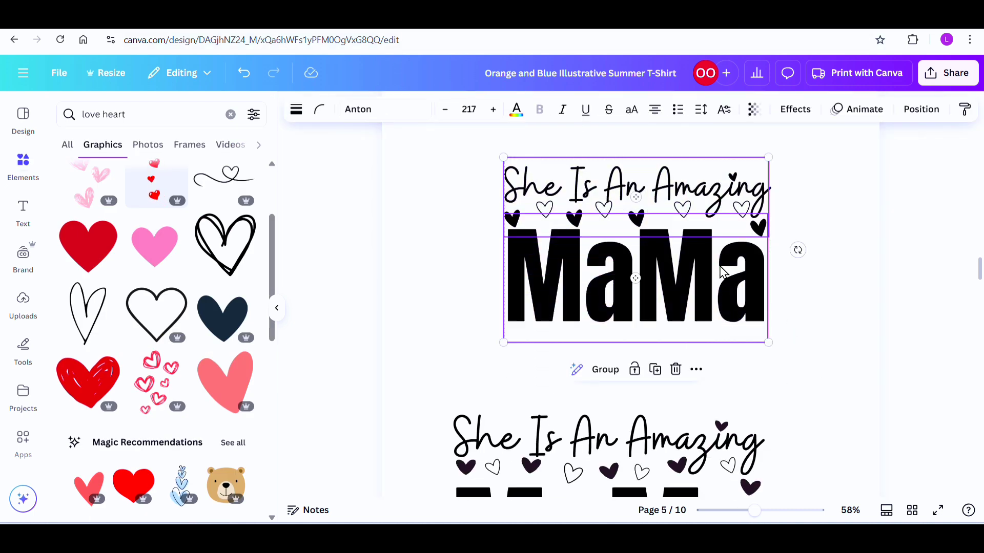
pyautogui.click(600, 376)
pyautogui.scroll(-3, 745, 259)
pyautogui.click(745, 259)
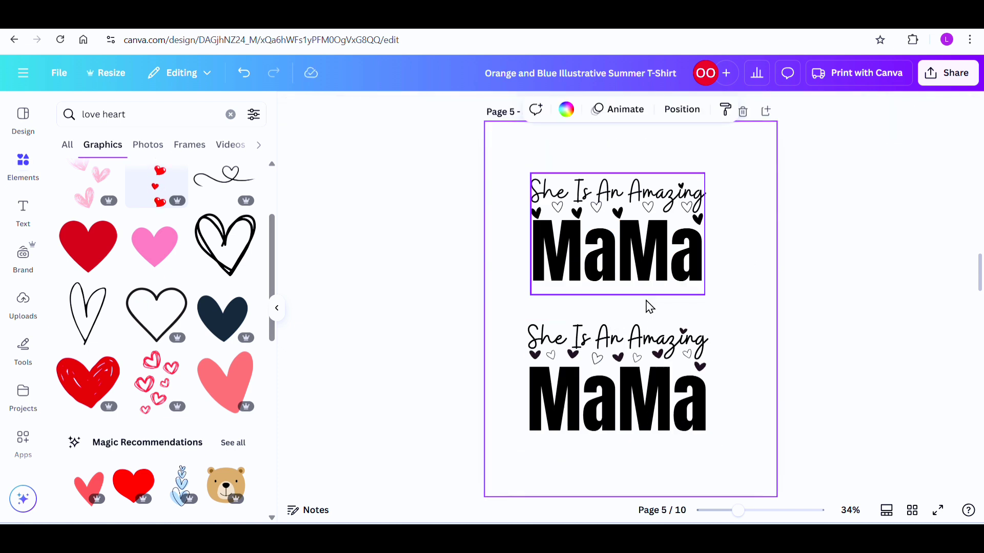
# Step: Delete the upper grouped design and move the remaining "She Is An Amazing MaMa" design to the centre of page 5
pyautogui.click(667, 258)
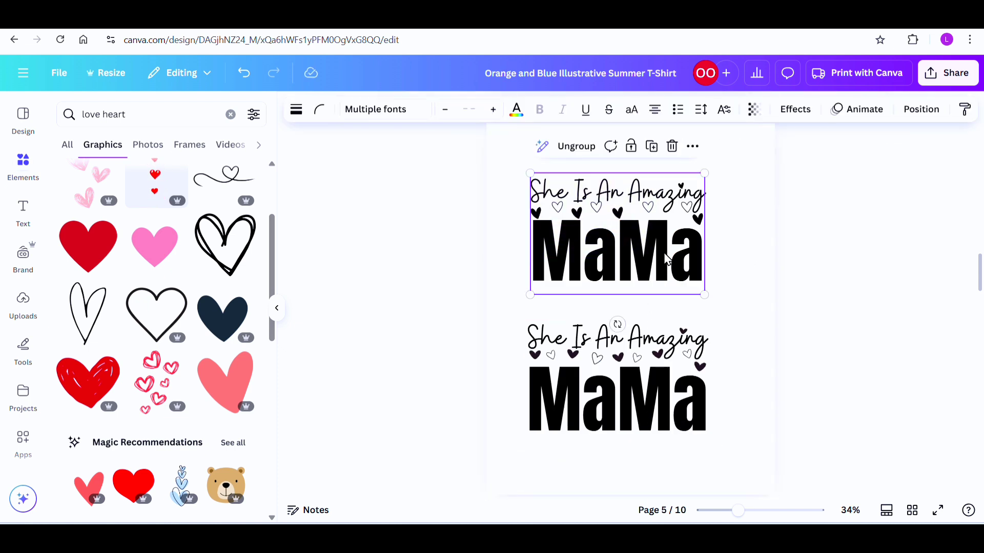
pyautogui.click(671, 147)
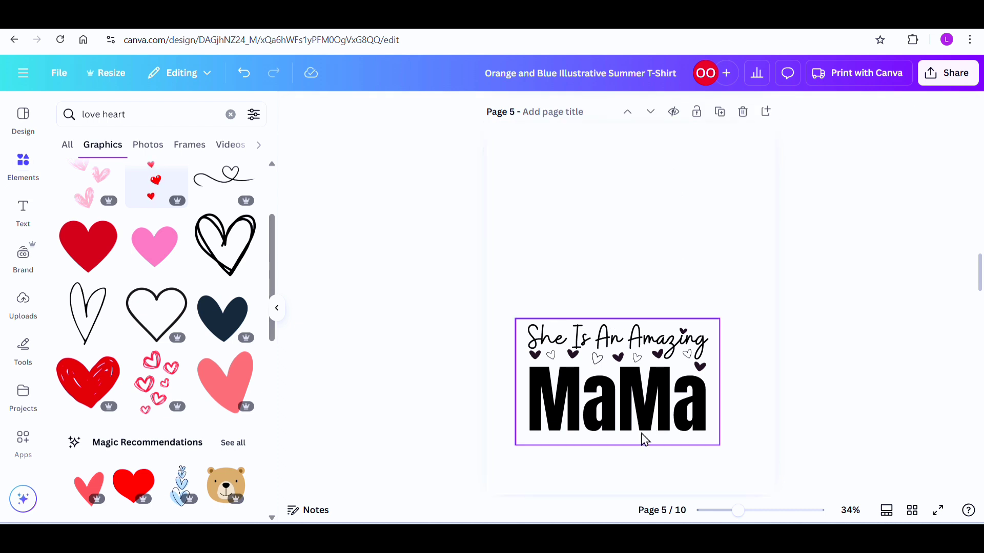
pyautogui.click(641, 427)
pyautogui.moveTo(640, 426); pyautogui.dragTo(654, 354)
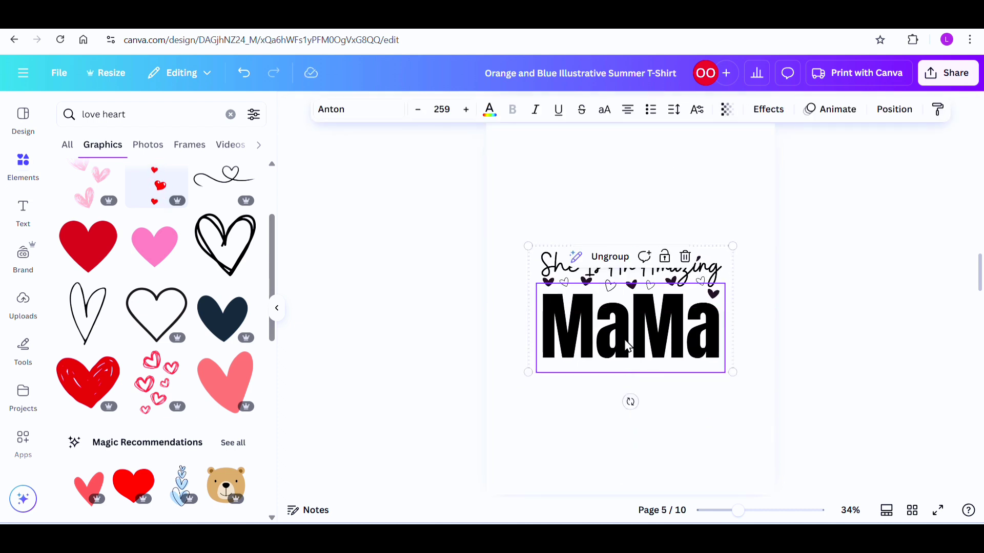
pyautogui.click(660, 429)
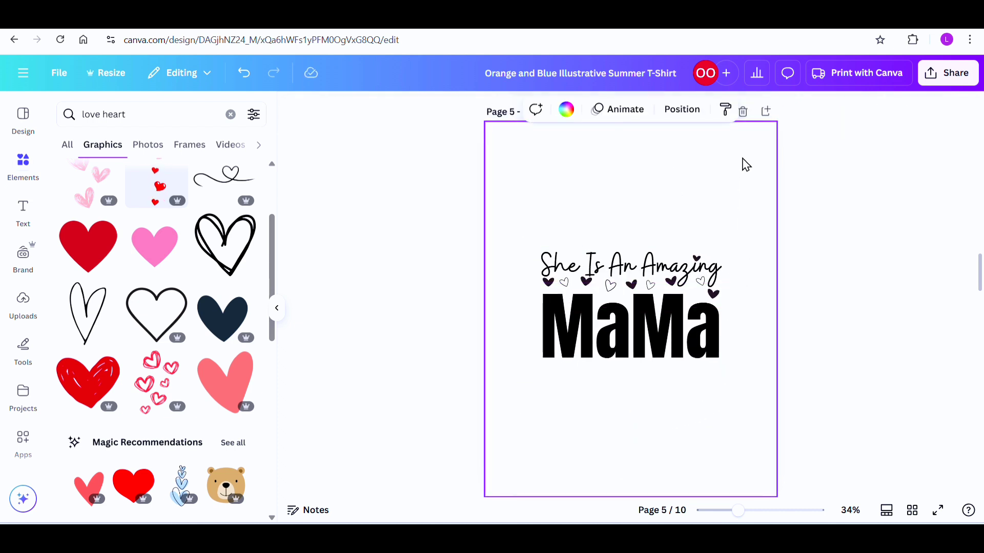
# Step: Add a blank page after page 5 and search the element photos for "floral"
pyautogui.click(767, 113)
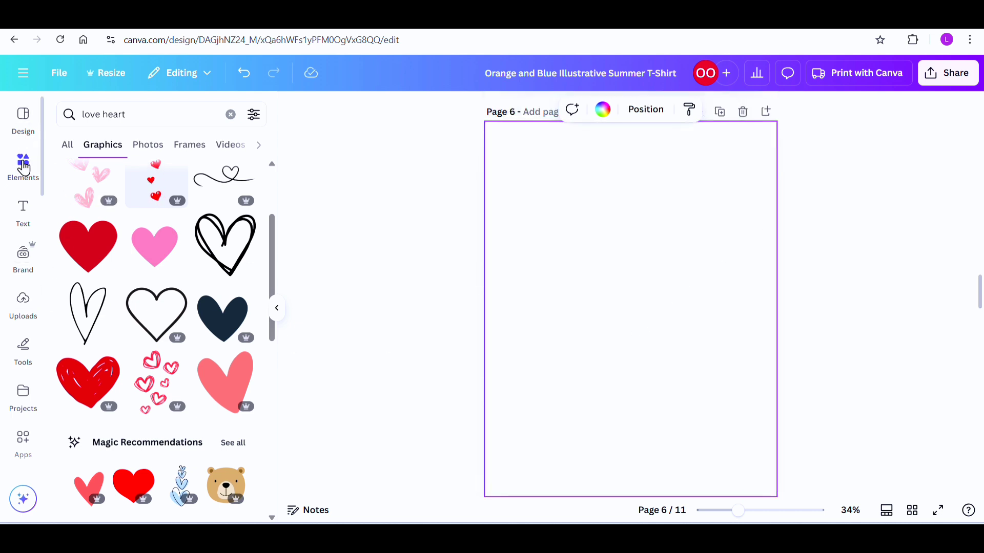
pyautogui.click(230, 115)
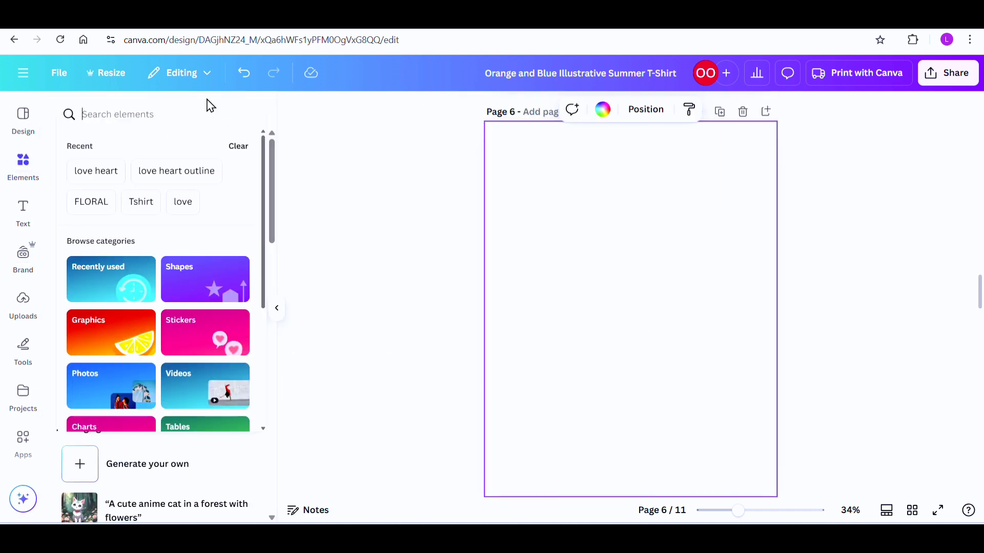
pyautogui.write('floral')
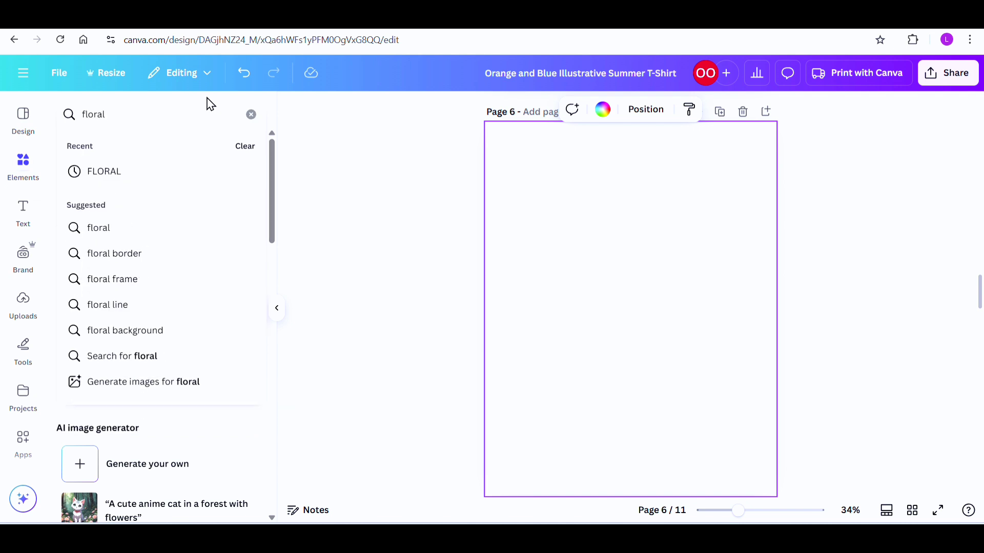
pyautogui.press('Return')
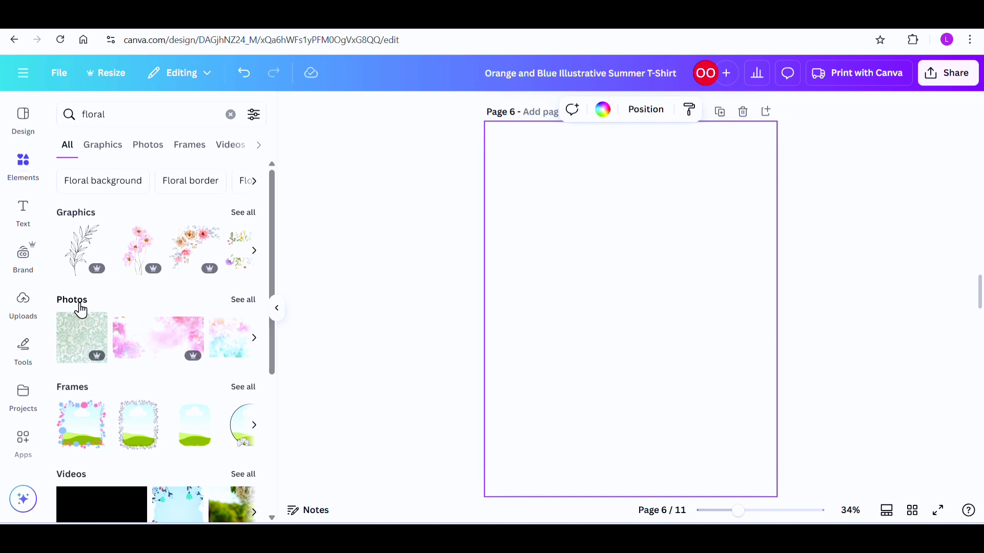
pyautogui.click(146, 149)
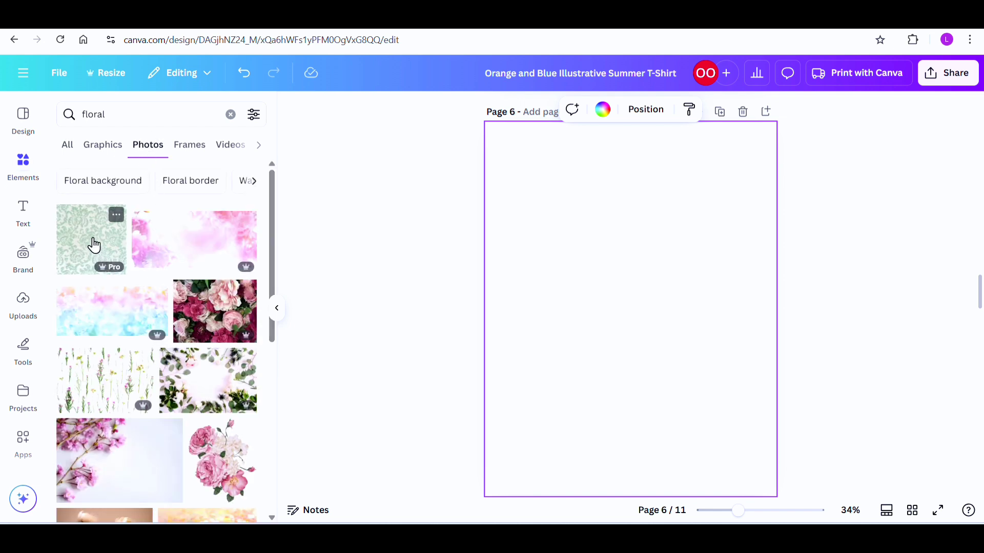
# Step: Add the pink and orange illustrated floral pattern photo to page 6 and change its orange to the brighter orange document colour
pyautogui.scroll(-1, 105, 231)
pyautogui.scroll(-1, 153, 307)
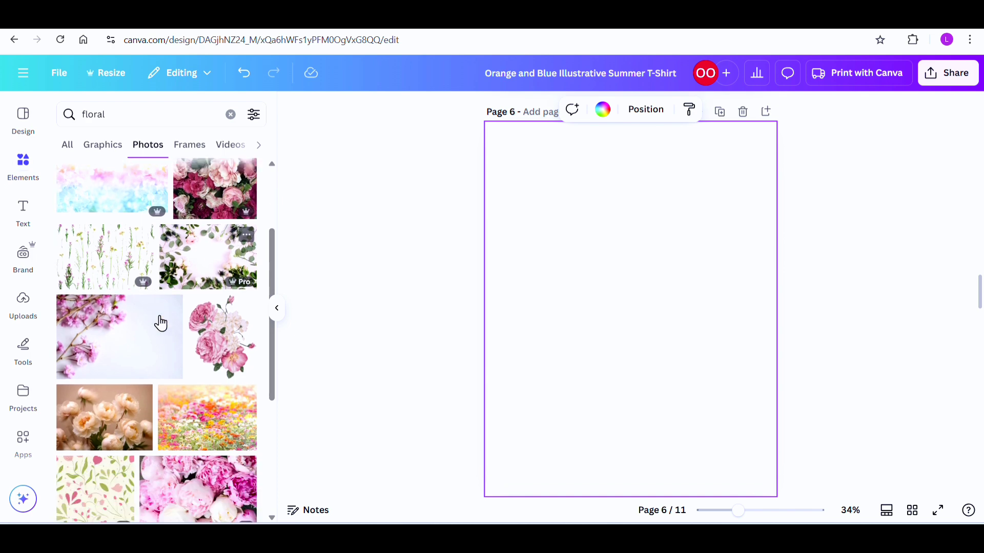
pyautogui.scroll(-5, 161, 323)
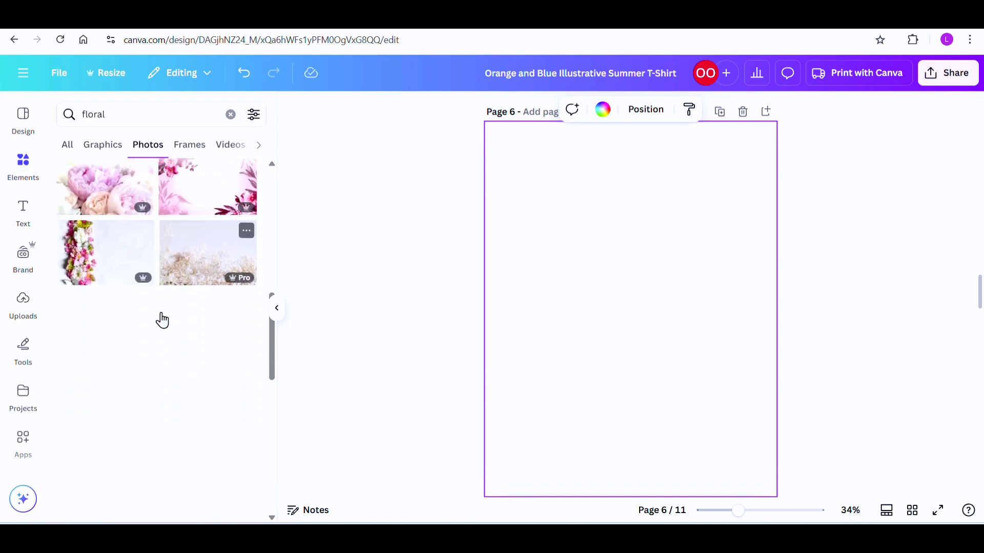
pyautogui.scroll(-3, 164, 318)
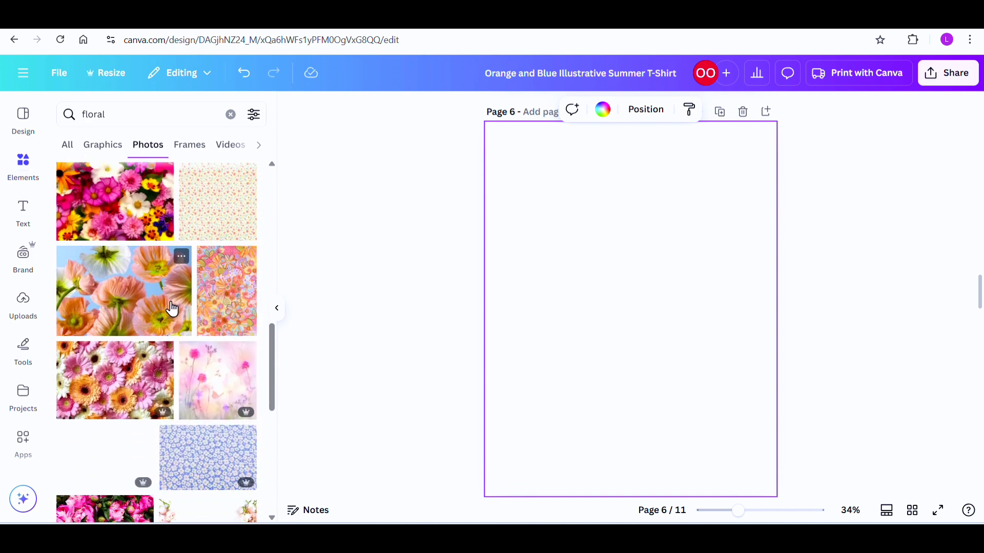
pyautogui.click(215, 301)
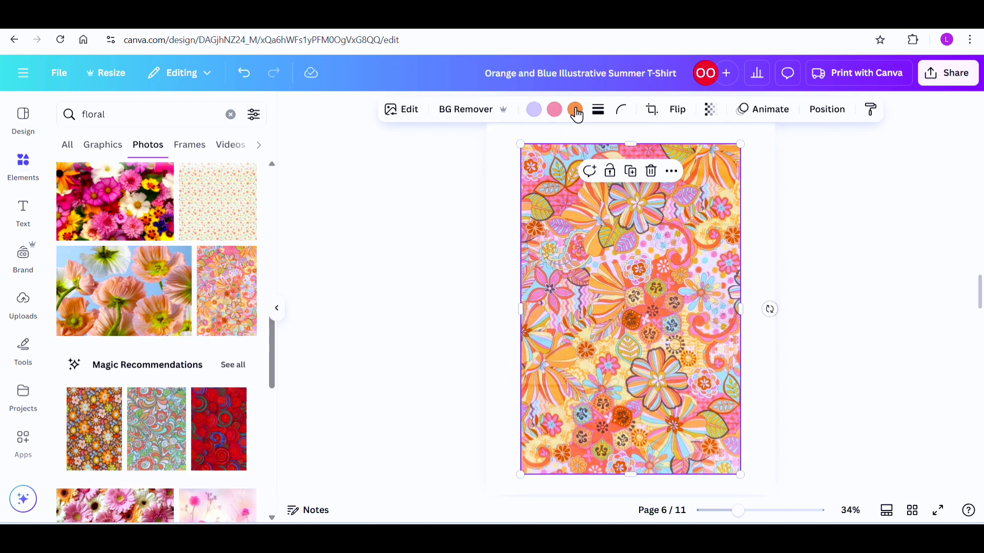
pyautogui.click(576, 112)
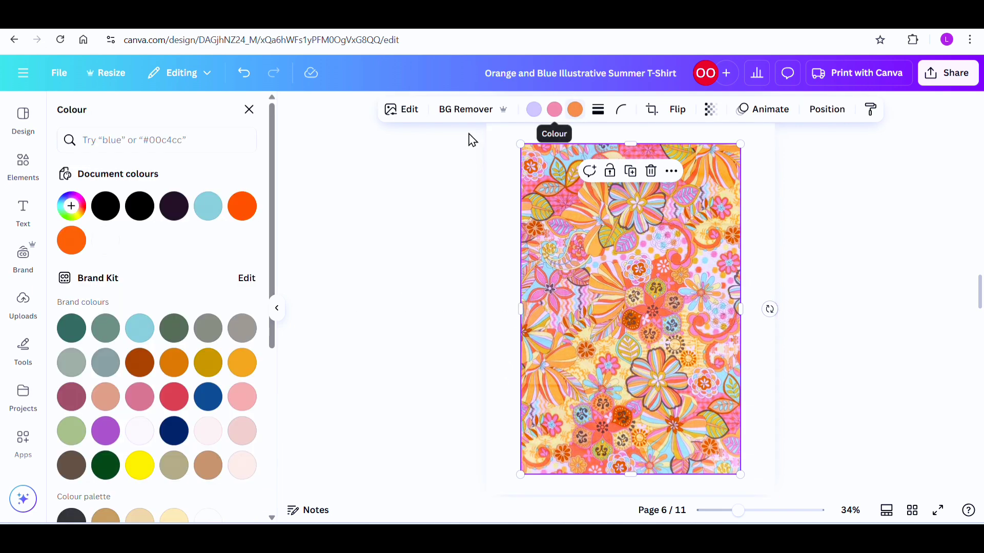
pyautogui.click(248, 213)
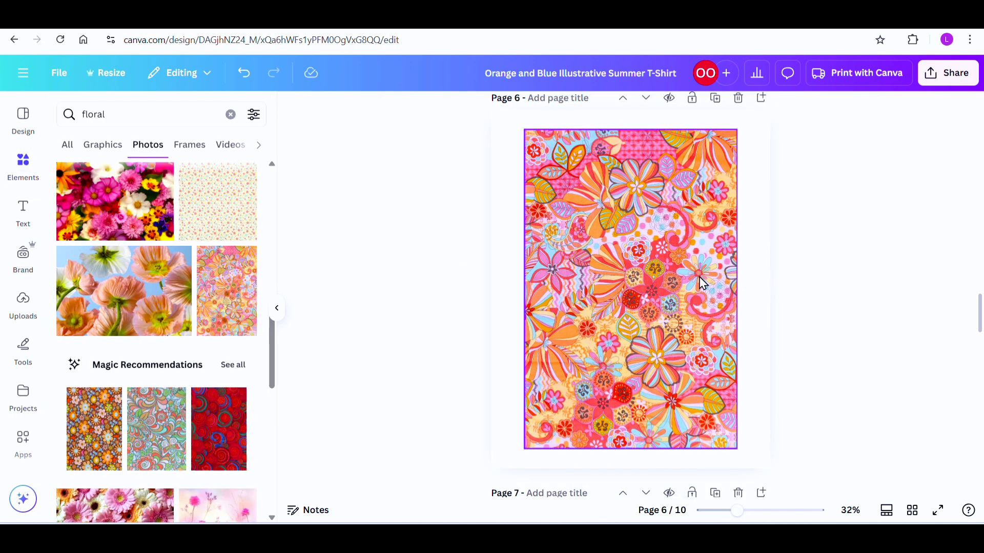
# Step: Set the floral pattern photo as the full background of page 6
pyautogui.click(631, 322)
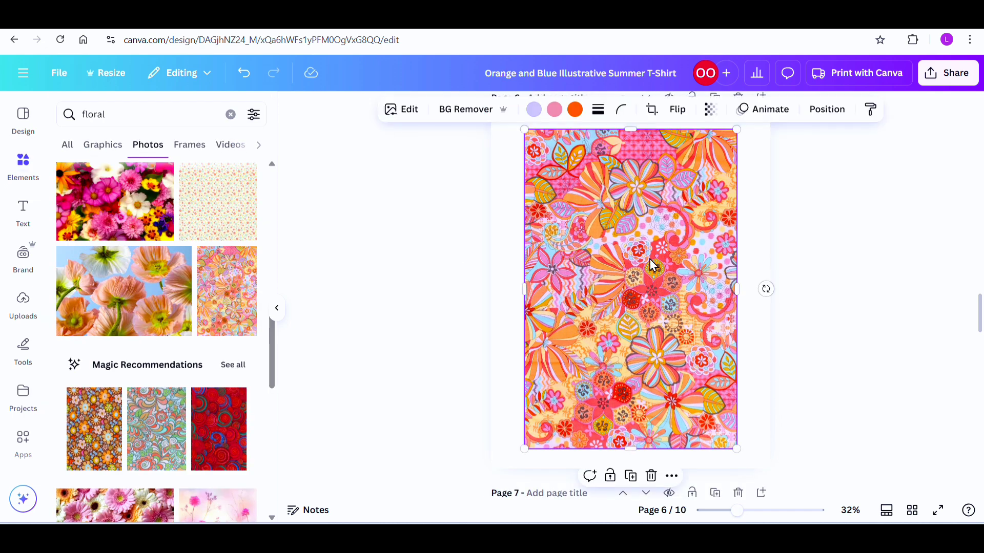
pyautogui.click(672, 475)
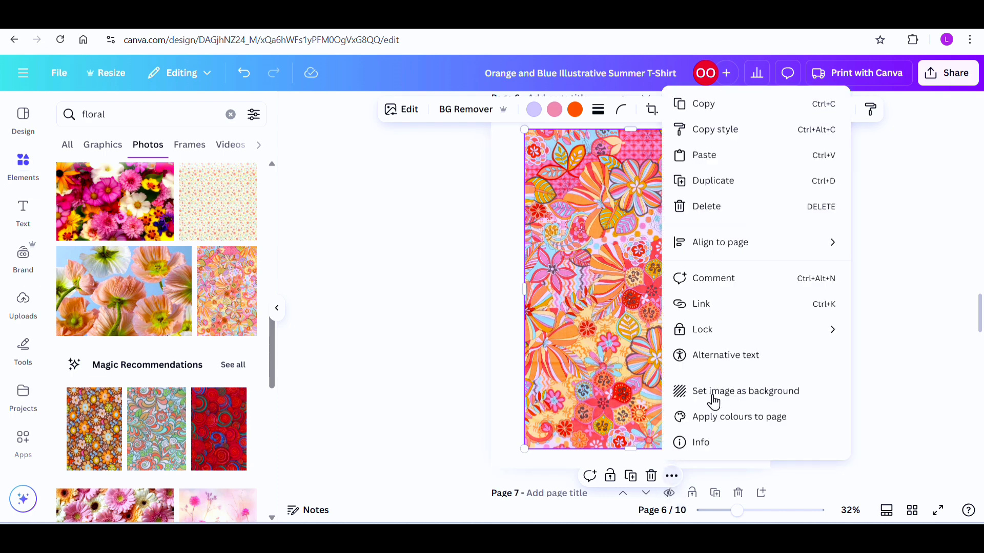
pyautogui.click(718, 392)
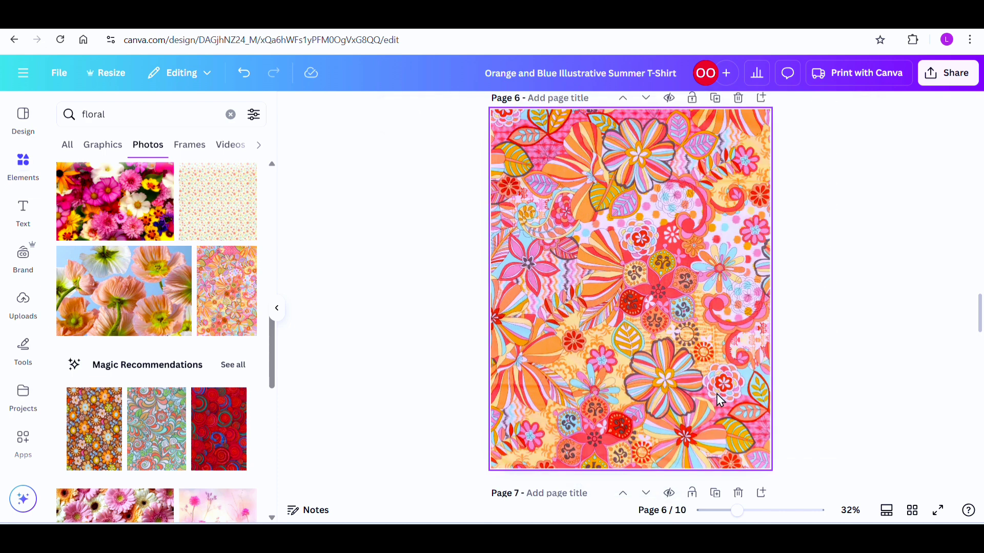
pyautogui.scroll(5, 612, 388)
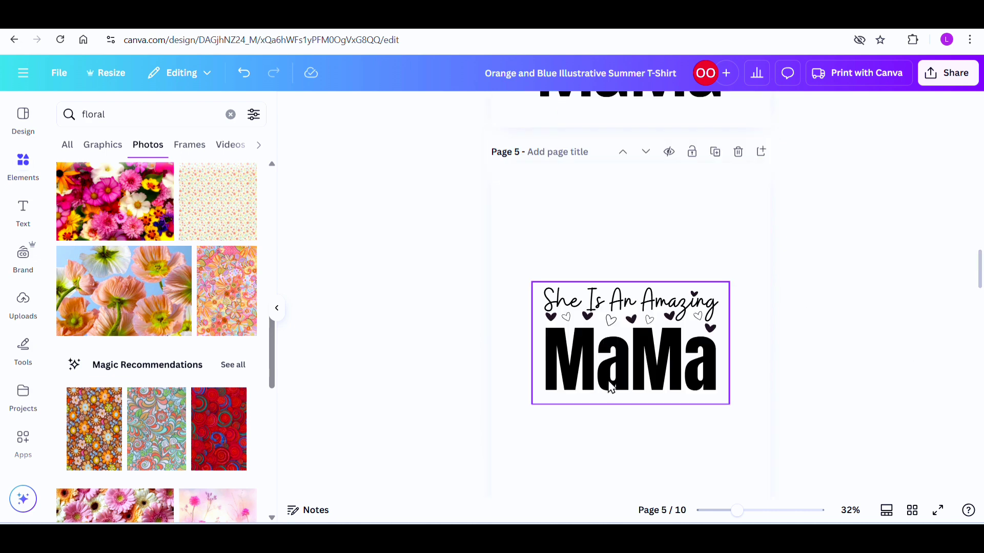
pyautogui.scroll(-3, 628, 369)
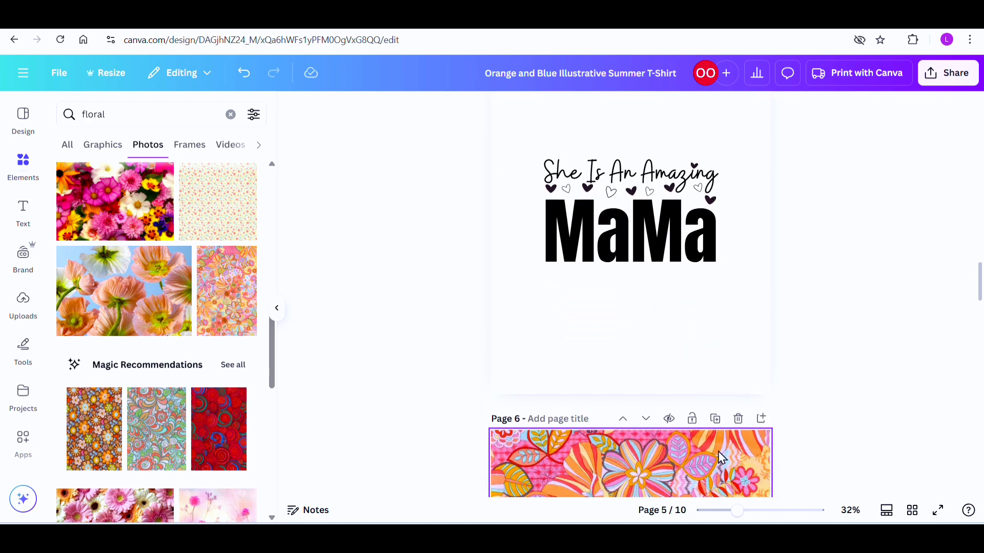
# Step: Configure a PNG download with a transparent background and a size multiplier of 2
pyautogui.click(949, 77)
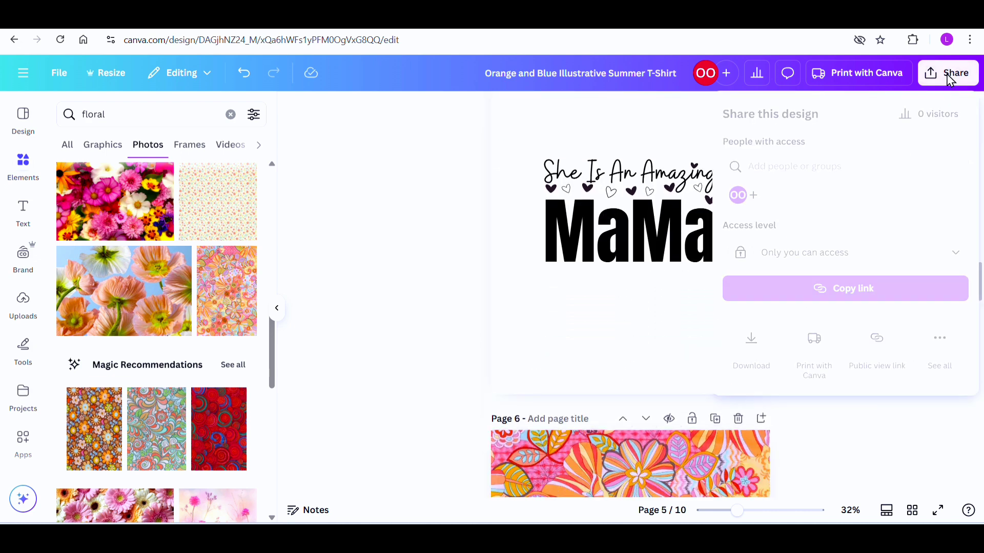
pyautogui.click(753, 339)
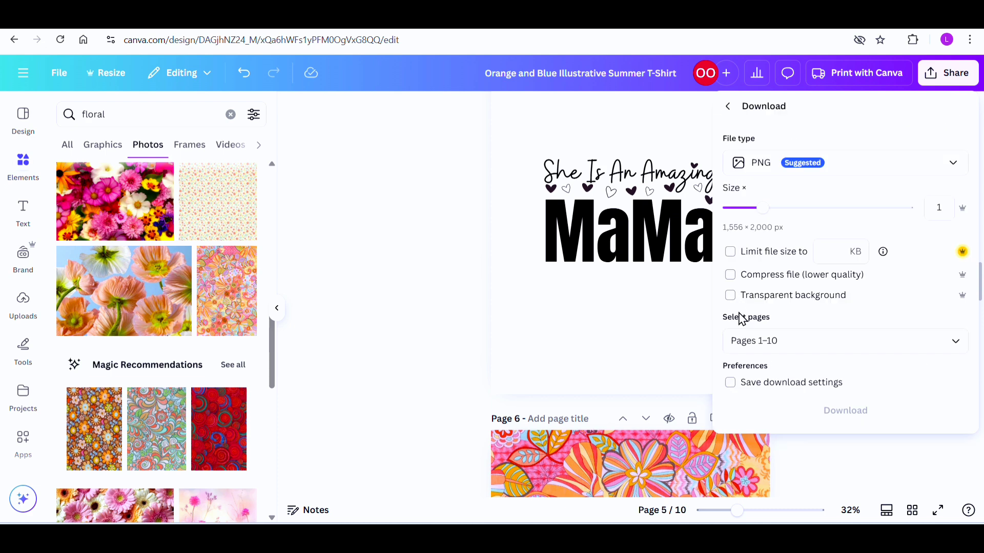
pyautogui.click(731, 295)
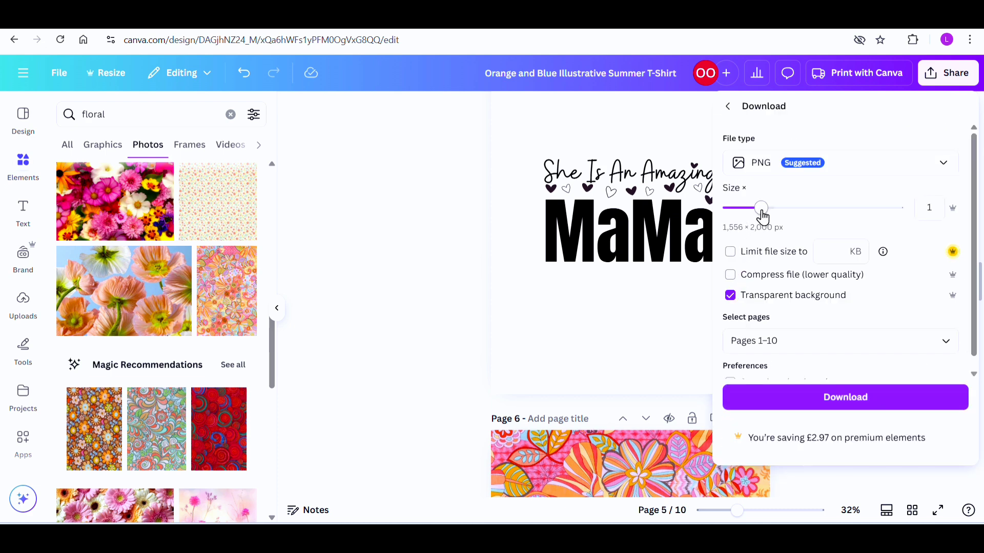
pyautogui.moveTo(760, 213); pyautogui.dragTo(826, 213)
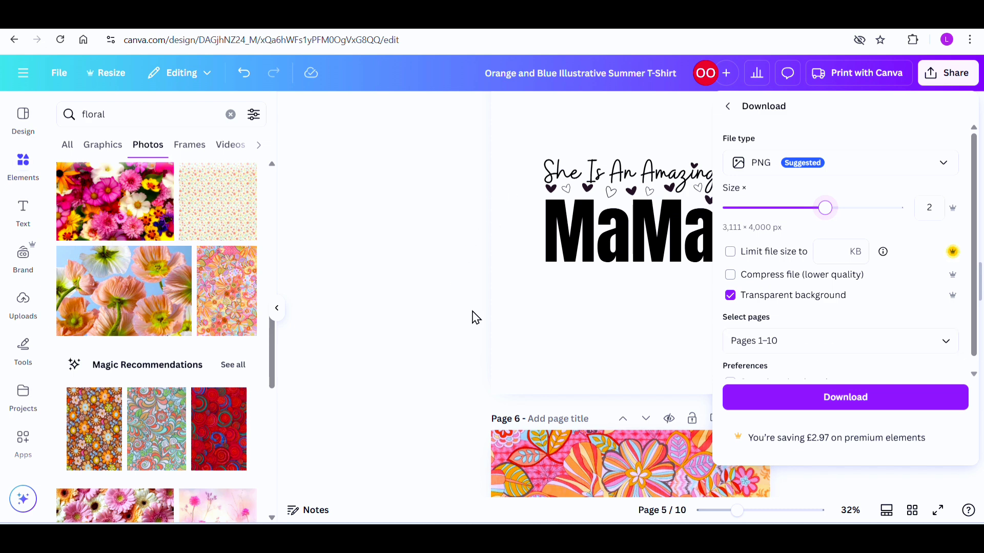
# Step: Limit the download to pages 5 and 6 and download them
pyautogui.click(758, 341)
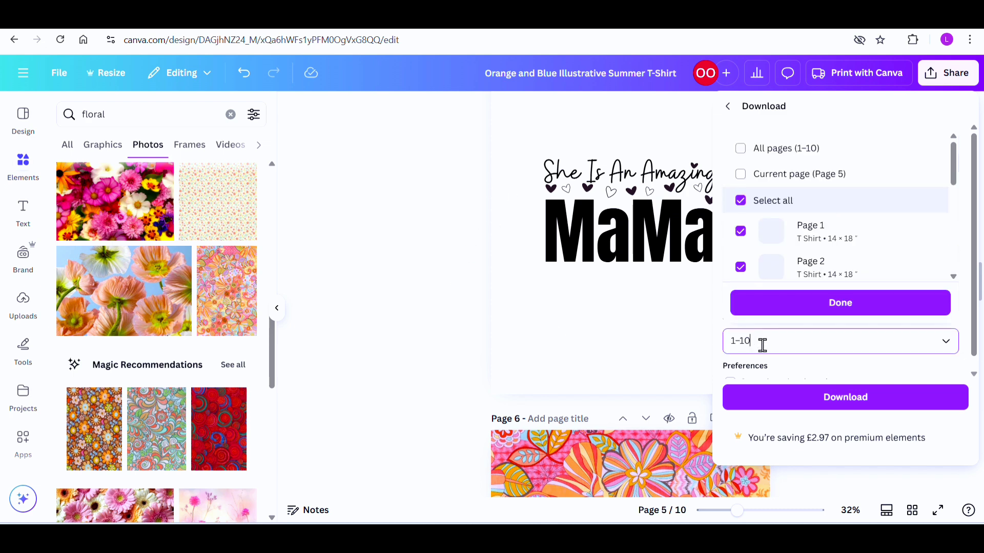
pyautogui.click(740, 198)
pyautogui.scroll(-1, 746, 244)
pyautogui.scroll(-2, 746, 245)
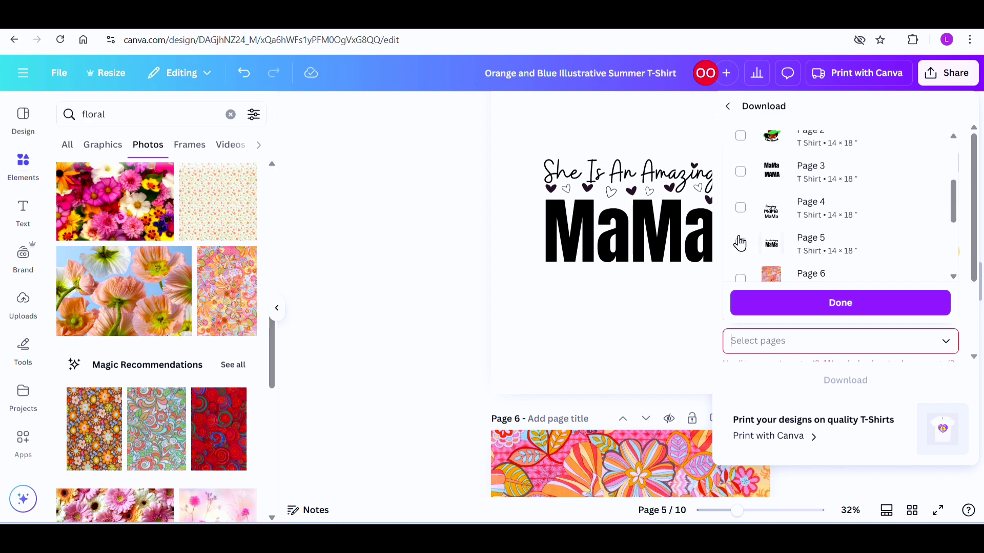
pyautogui.click(741, 244)
pyautogui.scroll(-3, 743, 221)
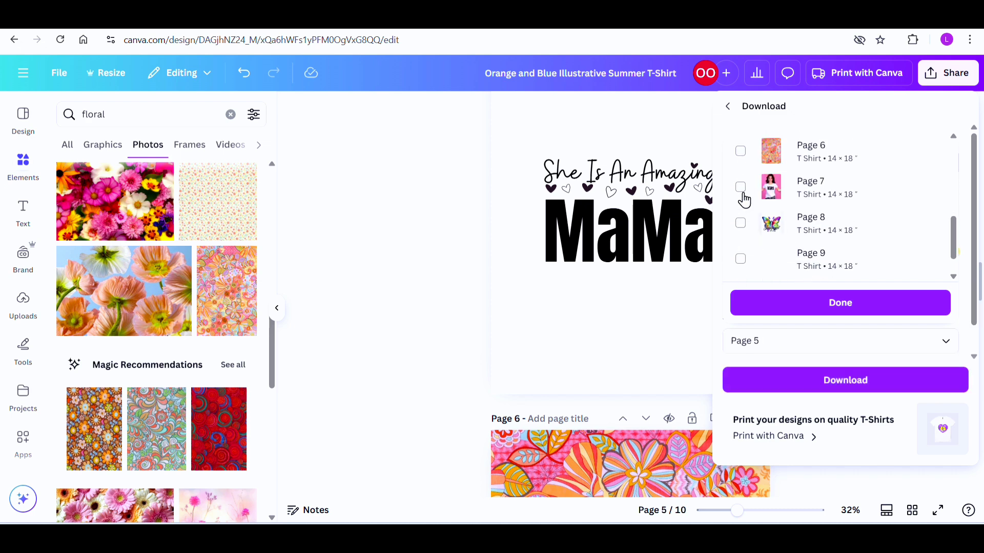
pyautogui.click(741, 154)
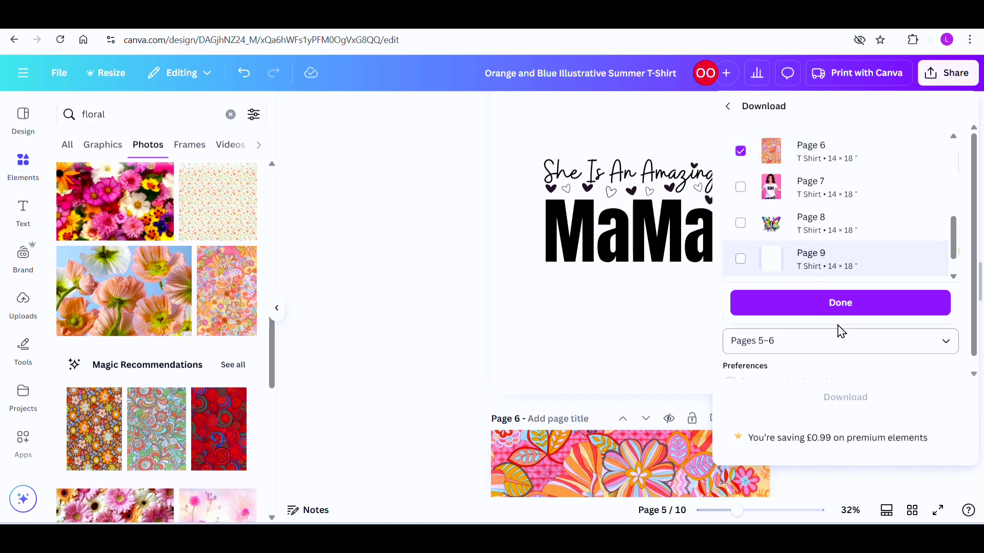
pyautogui.click(840, 303)
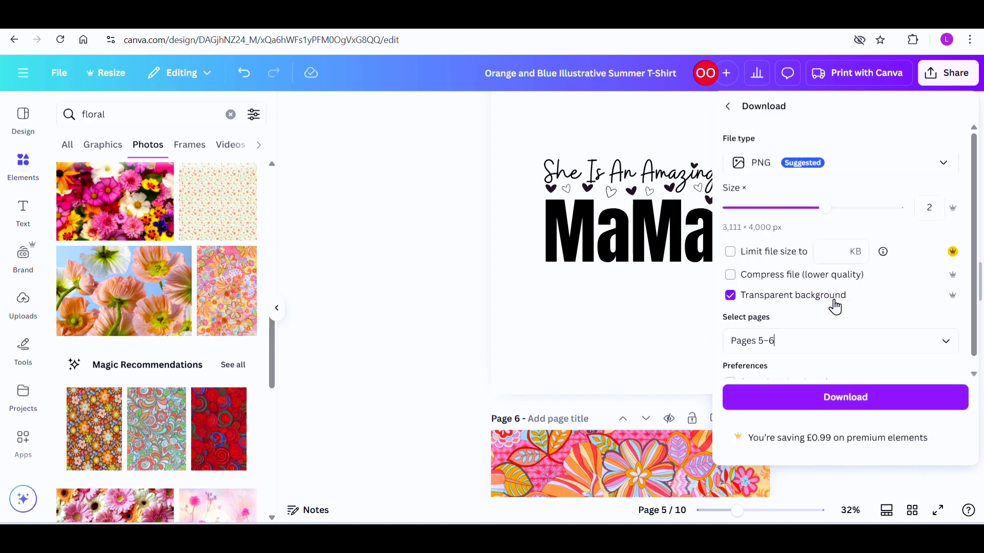
pyautogui.click(782, 399)
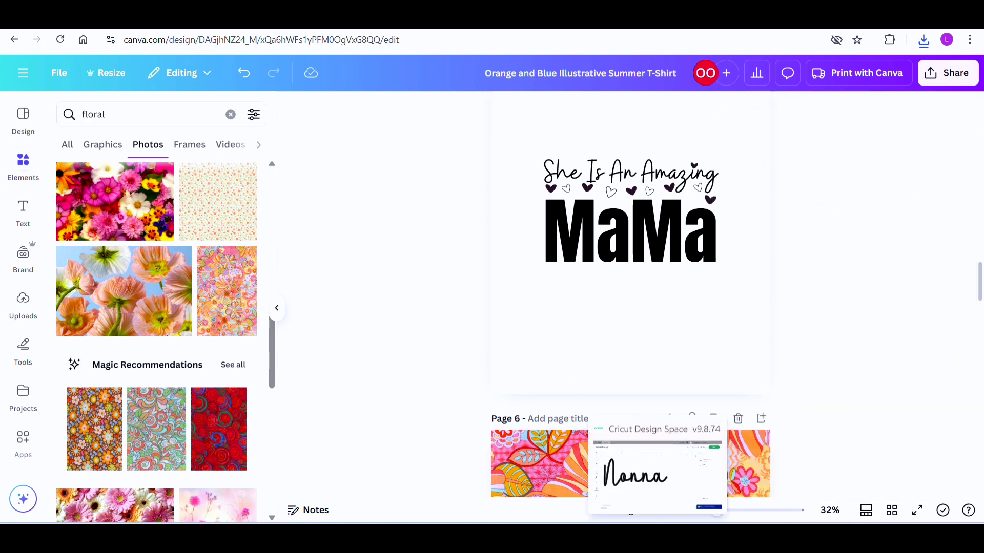
# Step: Switch to Cricut Design Space and load the downloaded PNG file 5 as an image upload
pyautogui.click(658, 536)
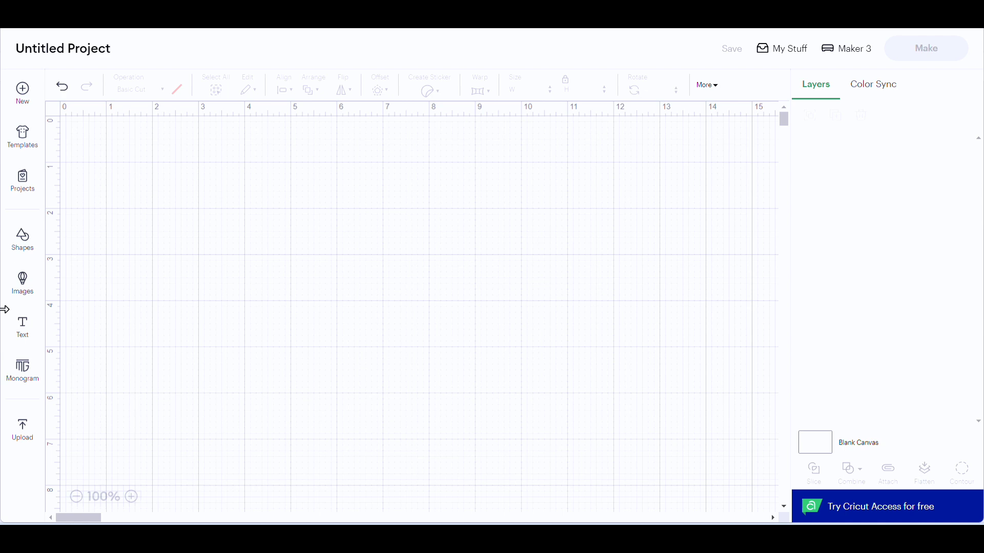
pyautogui.click(22, 433)
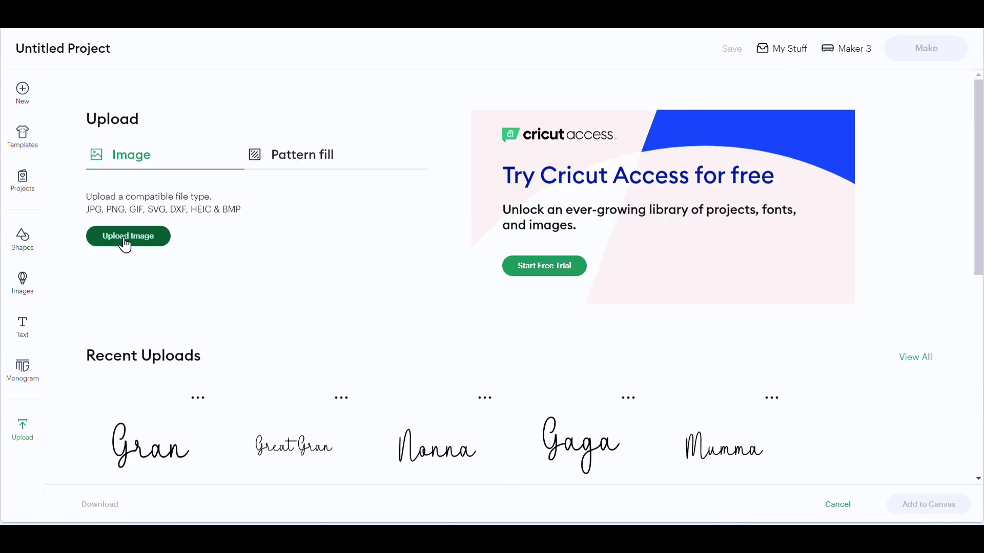
pyautogui.click(126, 240)
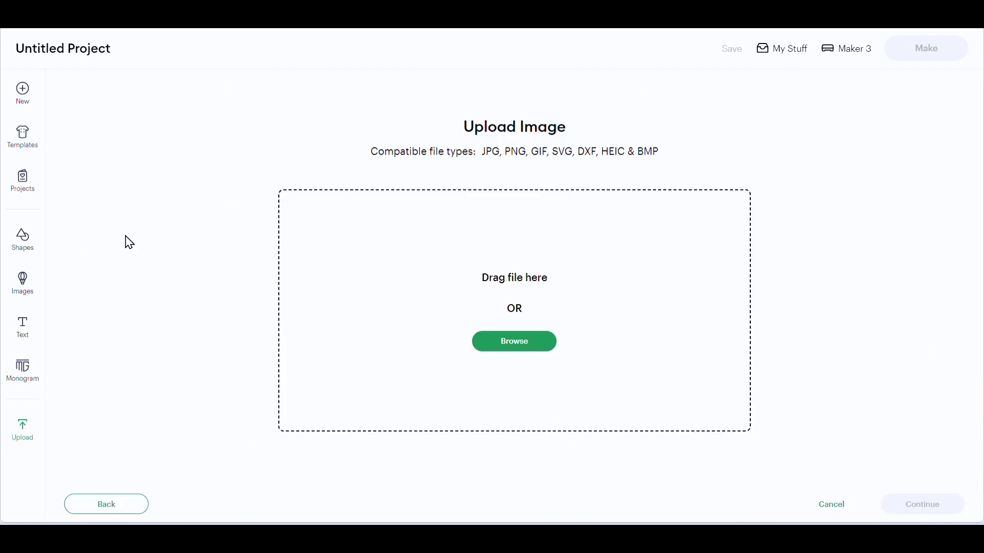
pyautogui.click(511, 347)
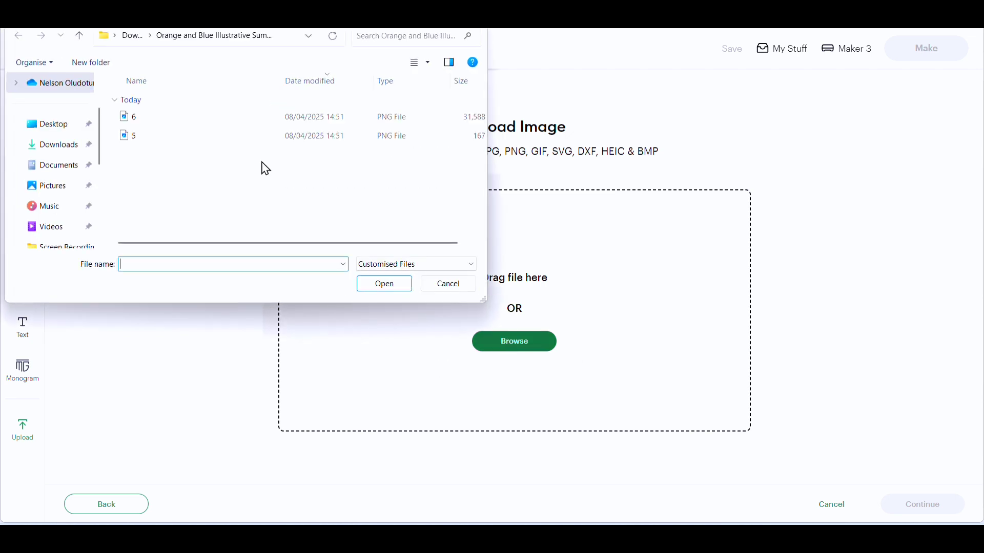
pyautogui.click(180, 137)
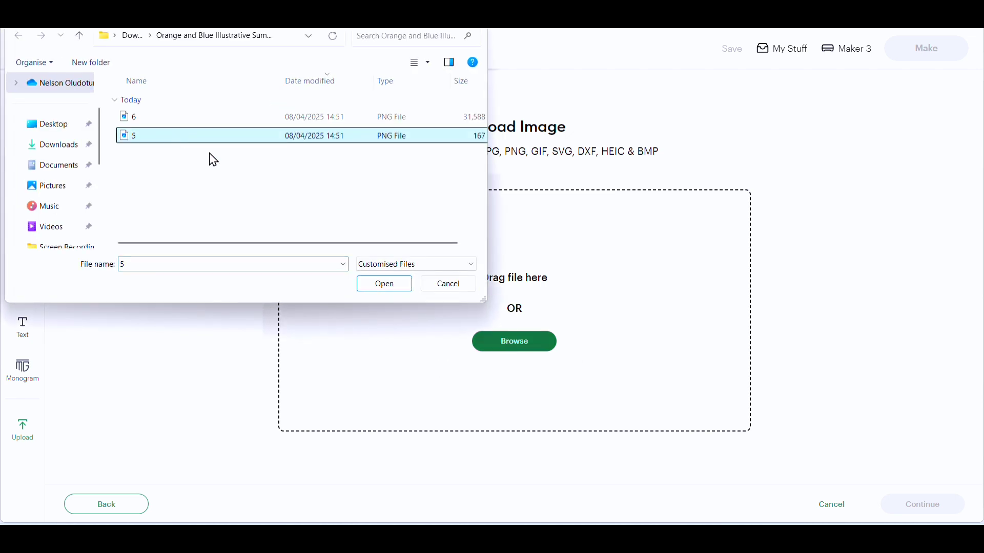
pyautogui.click(385, 284)
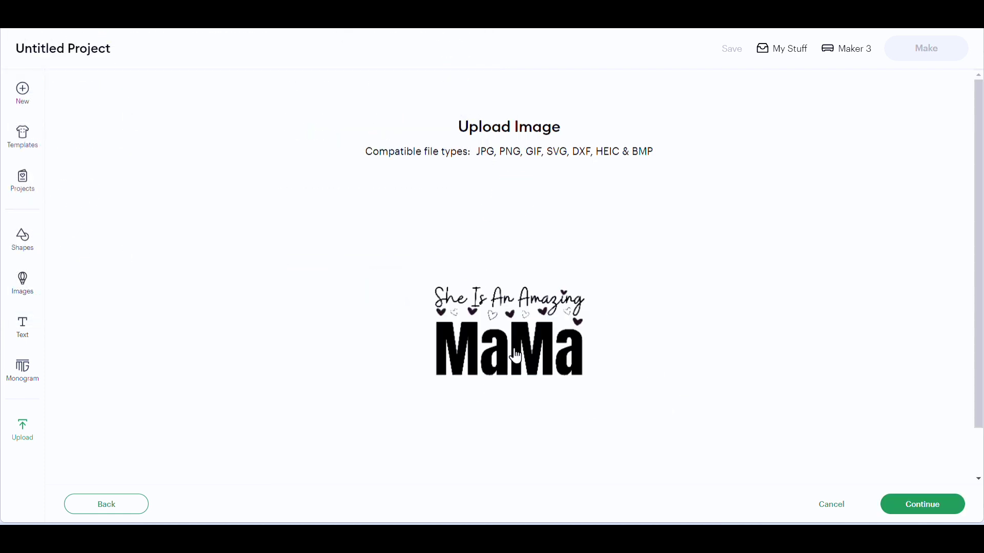
# Step: Skip background removal, convert the MaMa image to a Flat Graphic, and upload it under the name 5 to the canvas
pyautogui.click(919, 505)
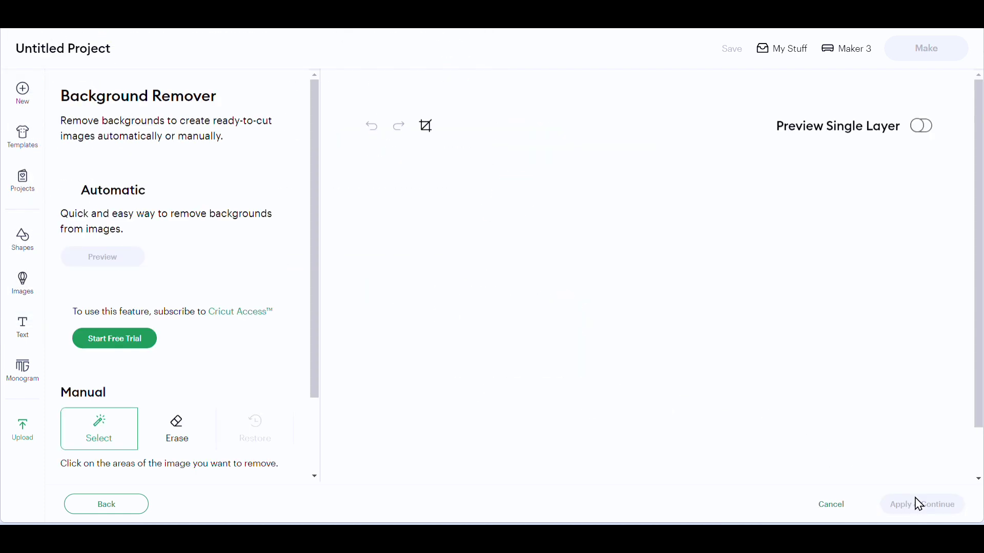
pyautogui.click(916, 507)
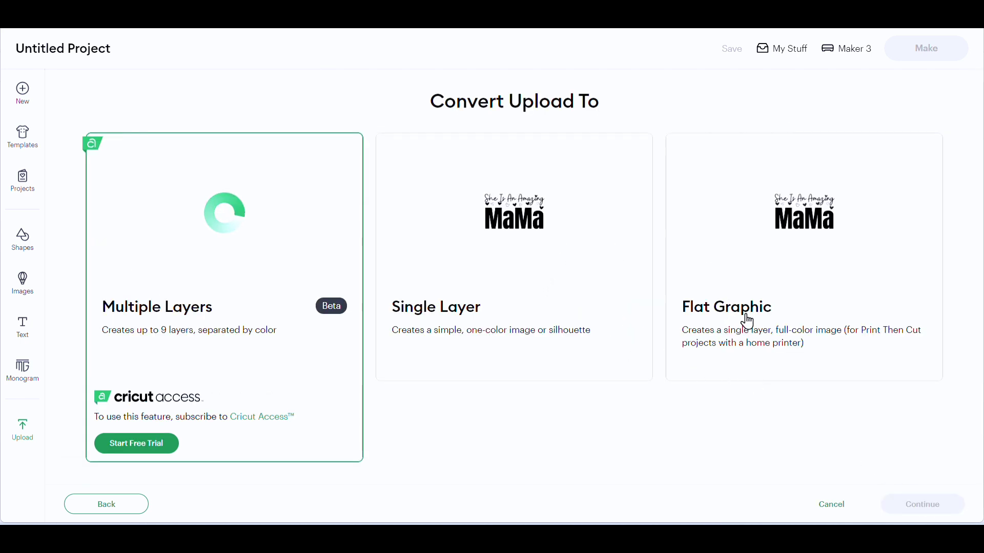
pyautogui.click(759, 277)
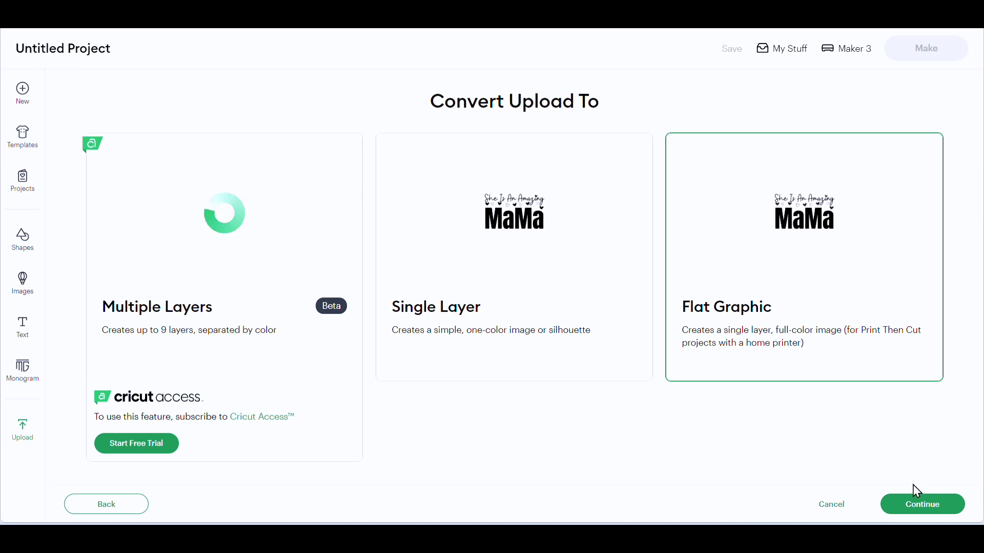
pyautogui.click(915, 506)
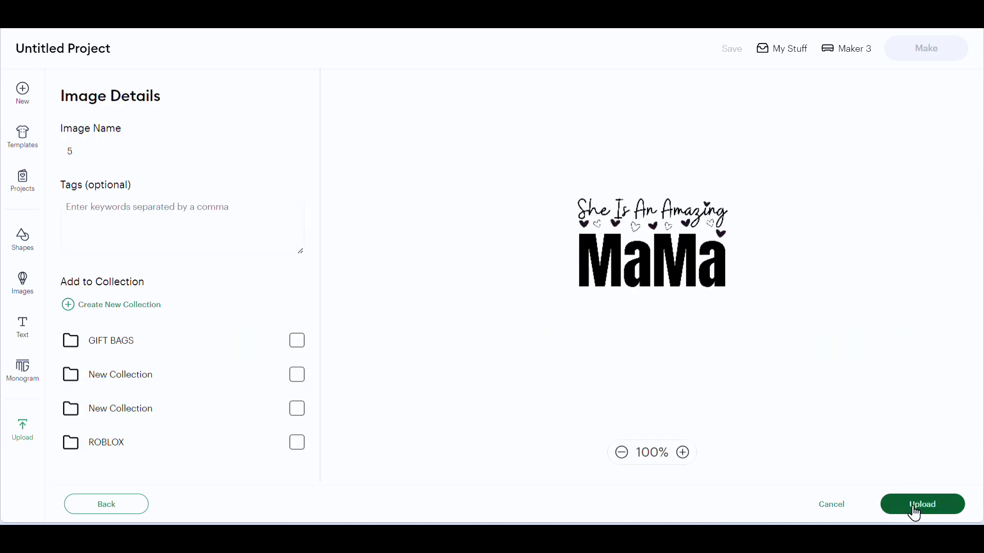
pyautogui.click(915, 508)
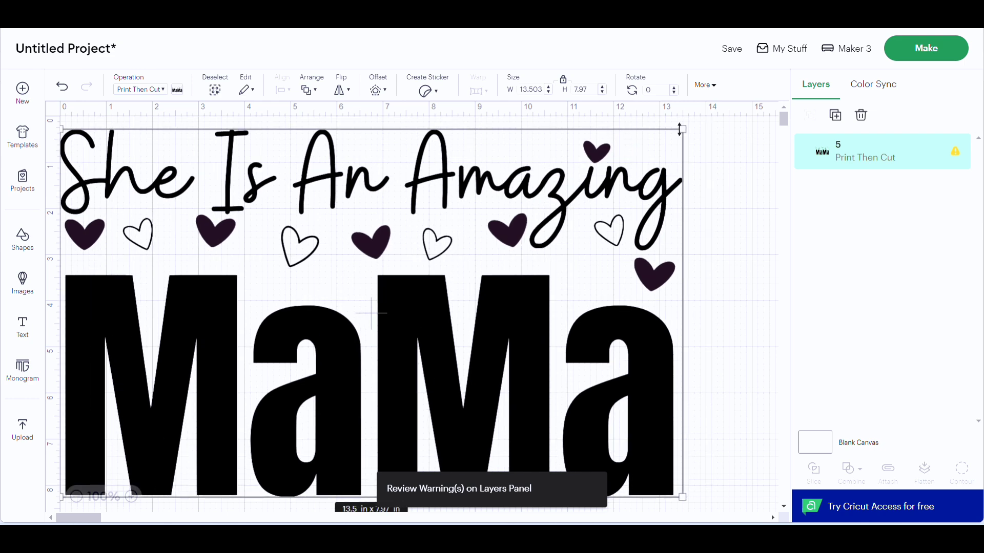
# Step: Shrink the MaMa design, unlock its proportions, and set its size to 9.6 in wide by 6.7 in high
pyautogui.moveTo(682, 128); pyautogui.dragTo(578, 189)
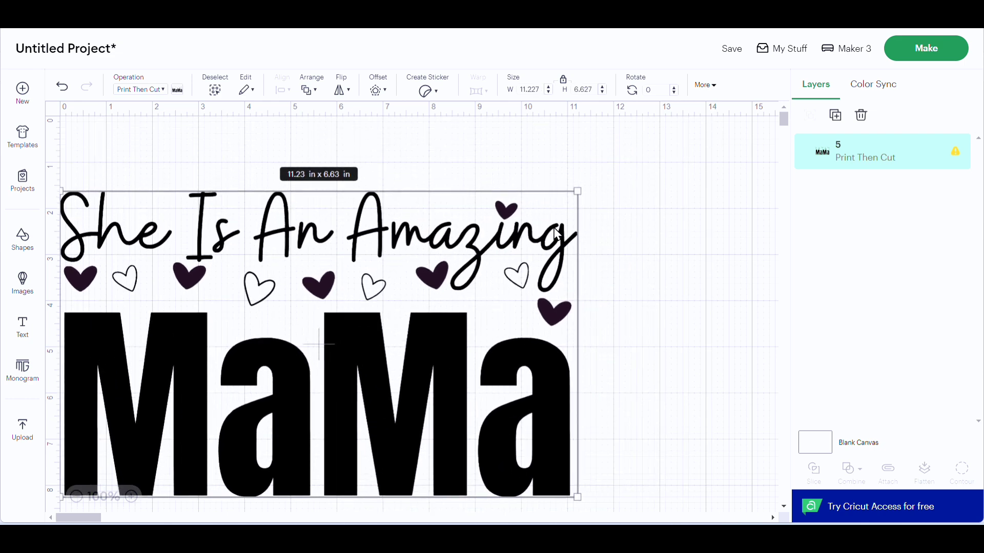
pyautogui.moveTo(428, 297); pyautogui.dragTo(433, 252)
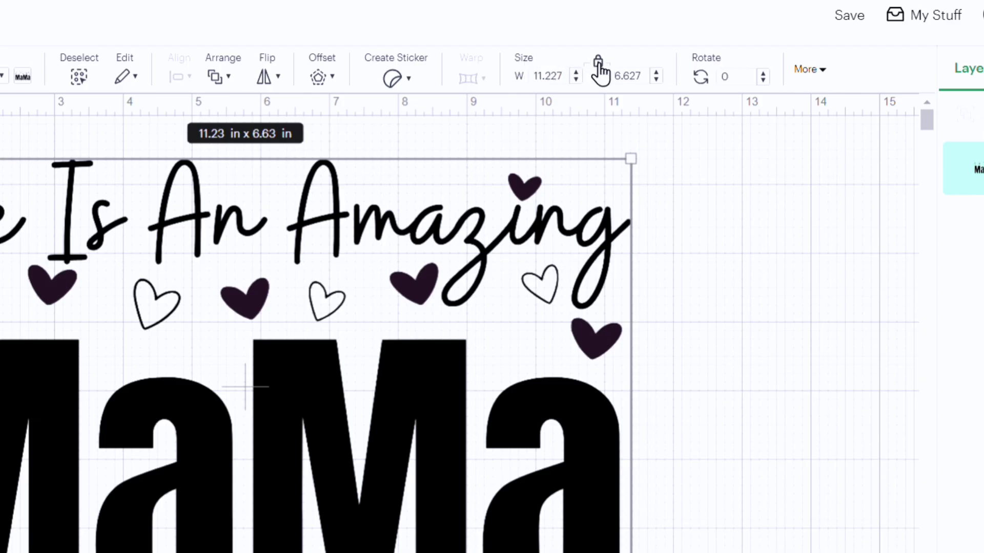
pyautogui.click(598, 63)
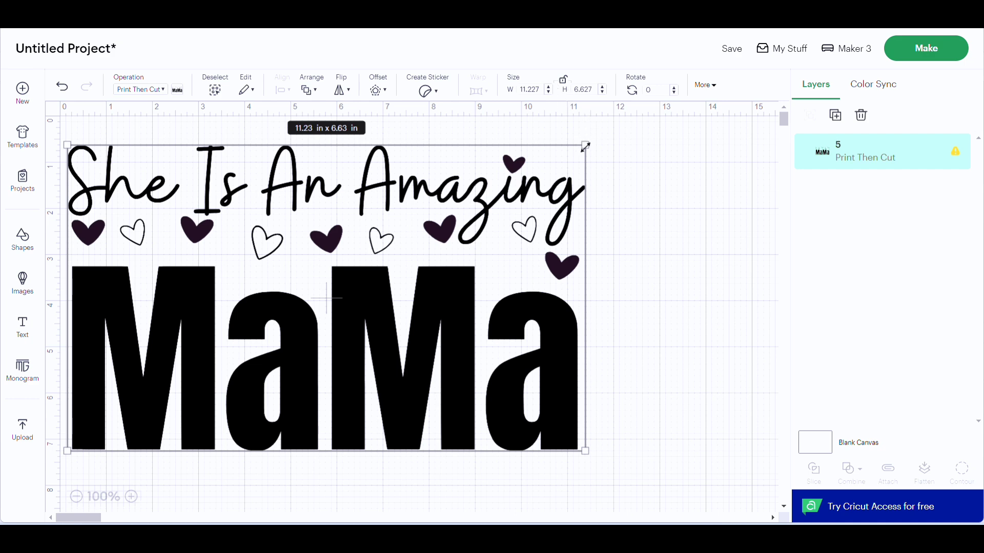
pyautogui.moveTo(581, 204)
pyautogui.mouseDown()
pyautogui.moveTo(757, 218)
pyautogui.moveTo(481, 203)
pyautogui.moveTo(327, 178)
pyautogui.moveTo(452, 191)
pyautogui.moveTo(584, 222)
pyautogui.mouseUp()
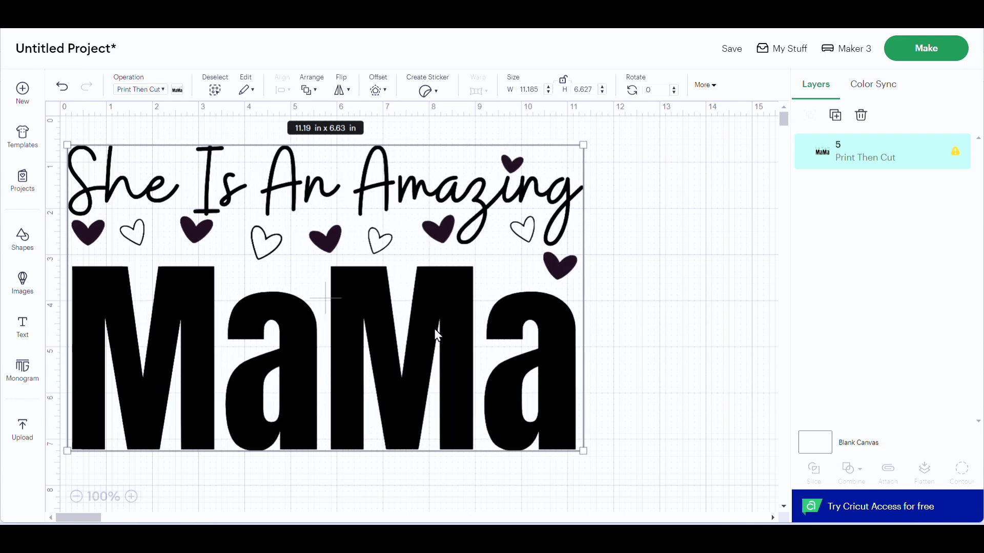
pyautogui.moveTo(583, 451); pyautogui.dragTo(539, 441)
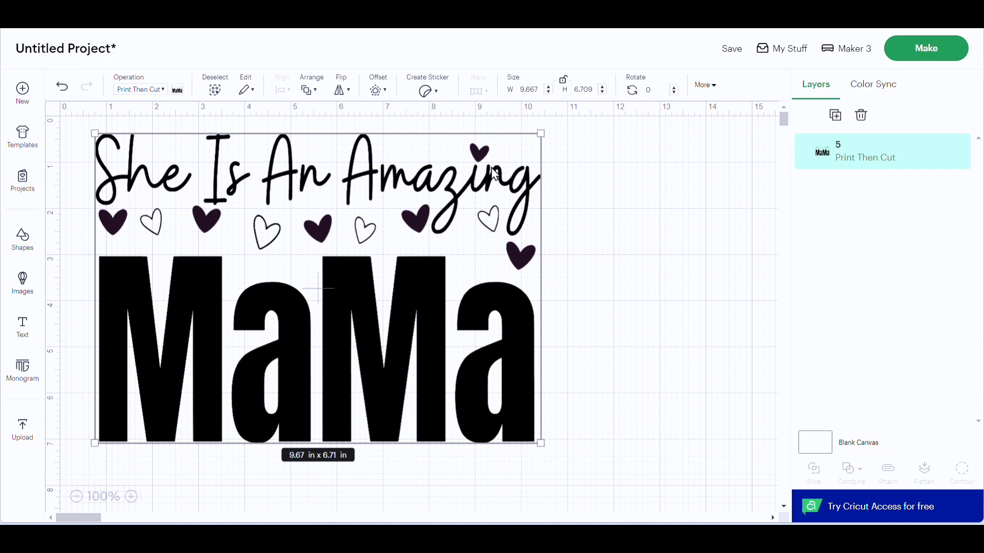
pyautogui.moveTo(540, 89); pyautogui.dragTo(598, 88)
pyautogui.press('BackSpace')
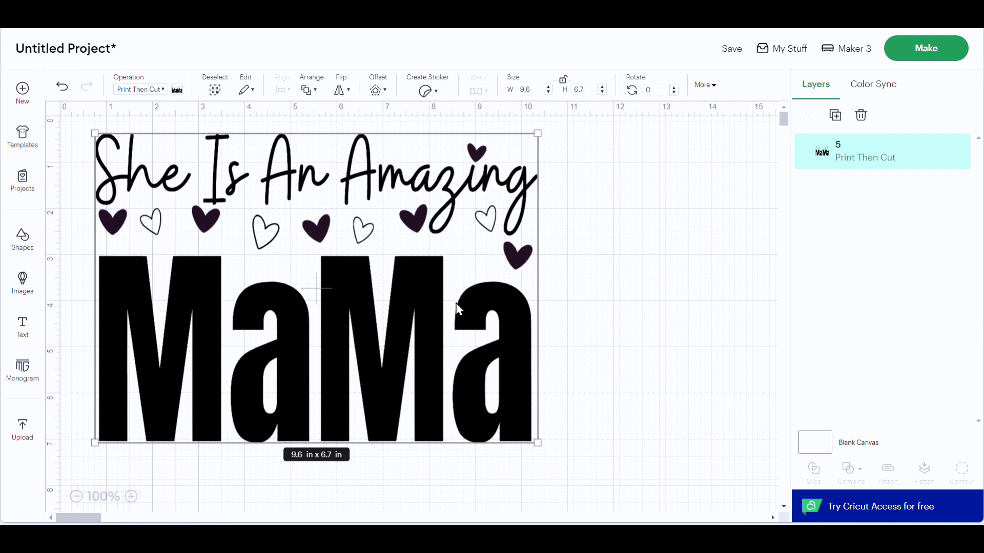
# Step: Reposition the MaMa design on the canvas, duplicate it, and move the copy sideways so that it partly overlaps the original
pyautogui.moveTo(443, 302)
pyautogui.mouseDown()
pyautogui.moveTo(426, 323)
pyautogui.moveTo(452, 324)
pyautogui.moveTo(444, 313)
pyautogui.mouseUp()
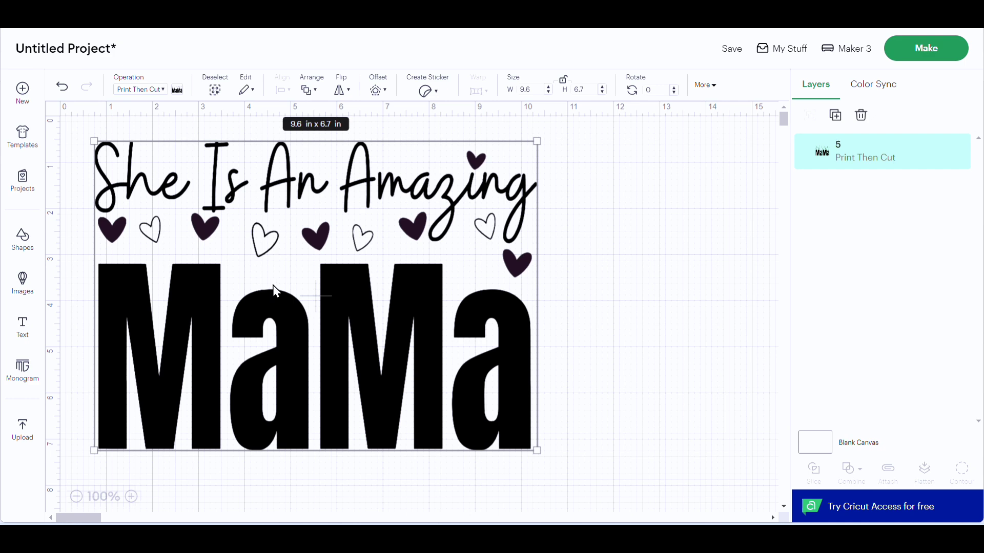
pyautogui.moveTo(249, 234); pyautogui.dragTo(260, 232)
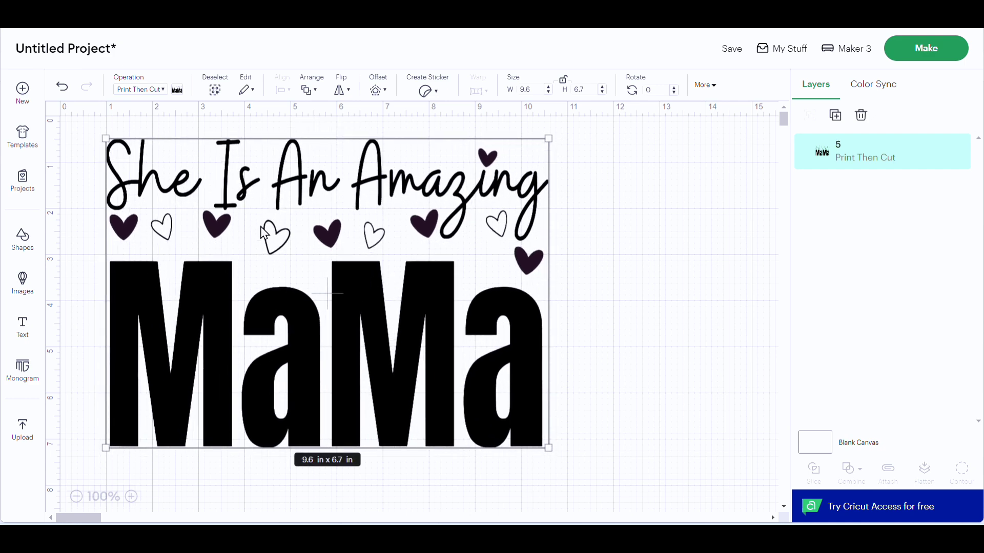
pyautogui.rightClick(359, 251)
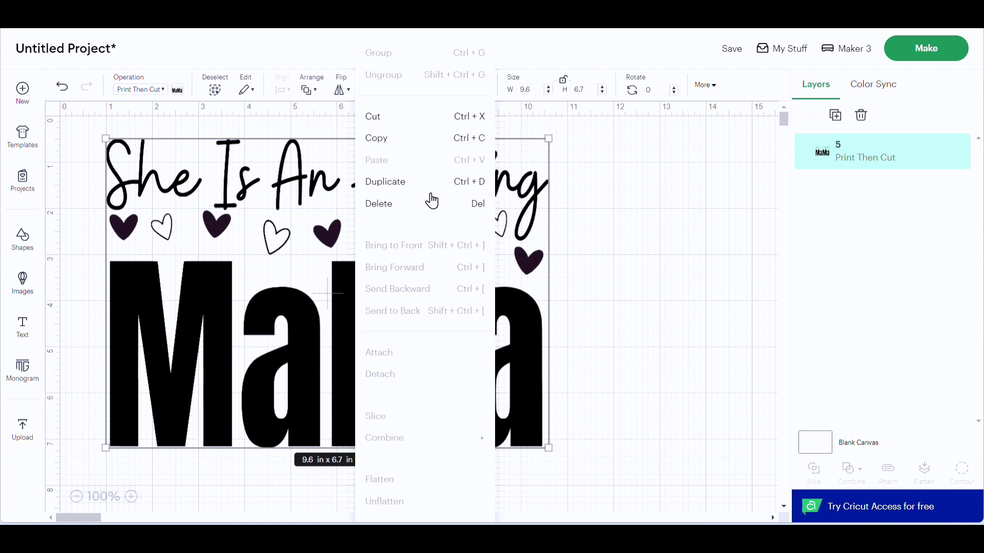
pyautogui.click(410, 188)
pyautogui.moveTo(392, 337); pyautogui.dragTo(552, 320)
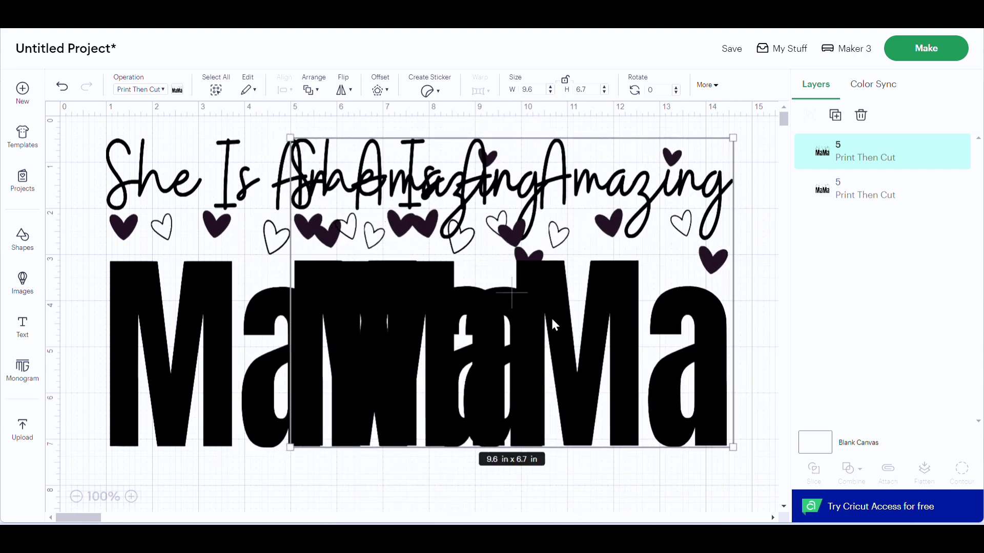
# Step: Change the duplicated MaMa design's operation to Basic Cut and spread the two designs apart on the canvas
pyautogui.click(163, 89)
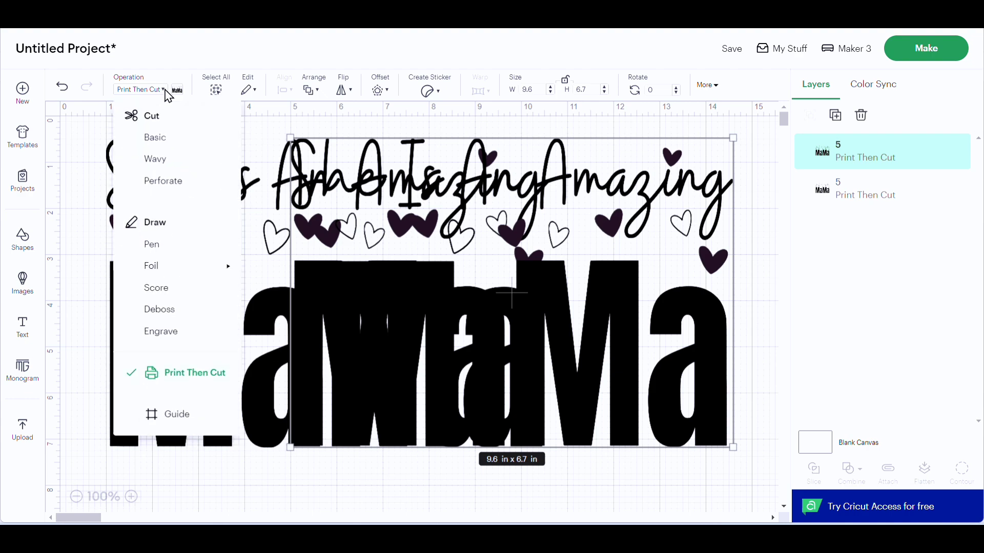
pyautogui.click(155, 143)
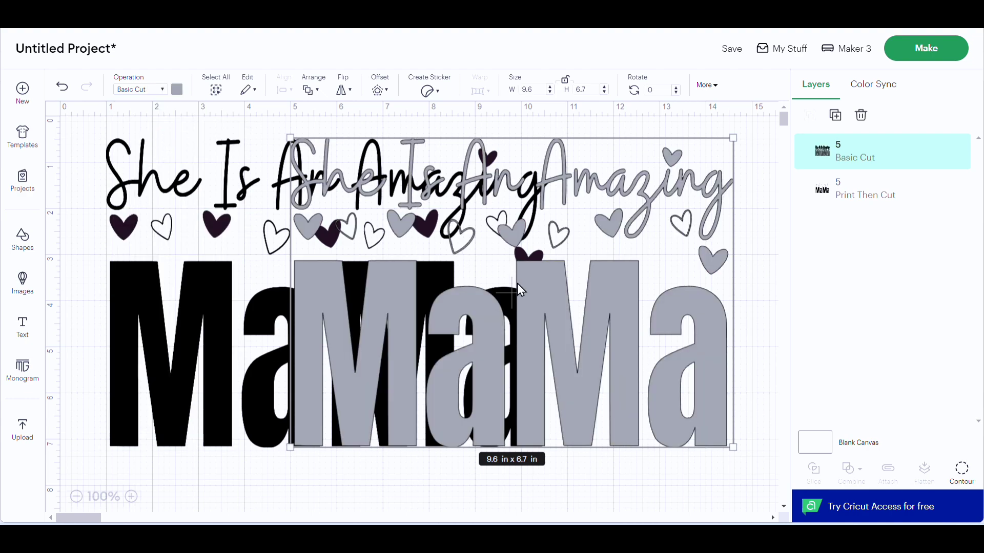
pyautogui.moveTo(517, 284); pyautogui.dragTo(536, 309)
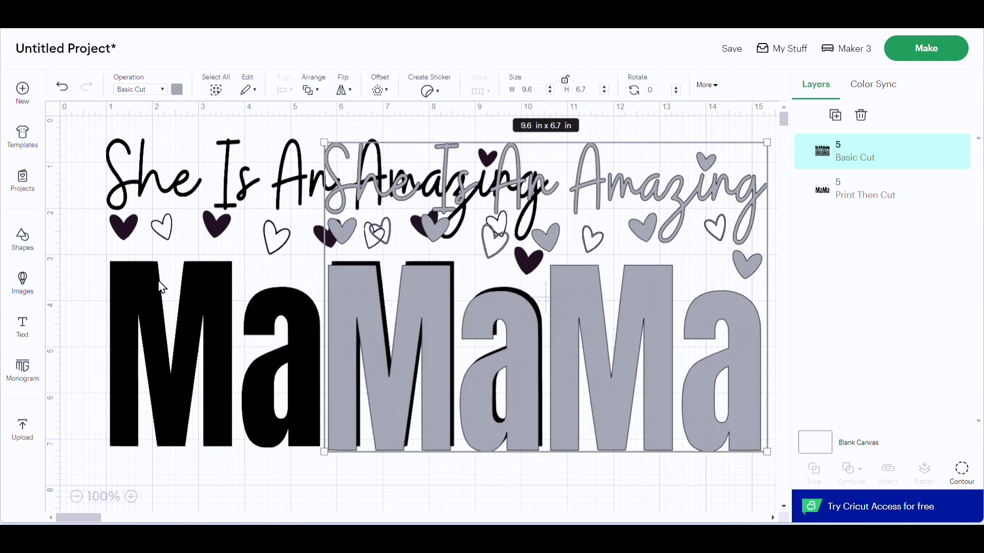
pyautogui.moveTo(161, 287)
pyautogui.mouseDown()
pyautogui.moveTo(164, 322)
pyautogui.moveTo(188, 262)
pyautogui.moveTo(136, 278)
pyautogui.moveTo(154, 306)
pyautogui.moveTo(140, 278)
pyautogui.moveTo(146, 309)
pyautogui.moveTo(157, 277)
pyautogui.mouseUp()
pyautogui.moveTo(451, 289); pyautogui.dragTo(398, 250)
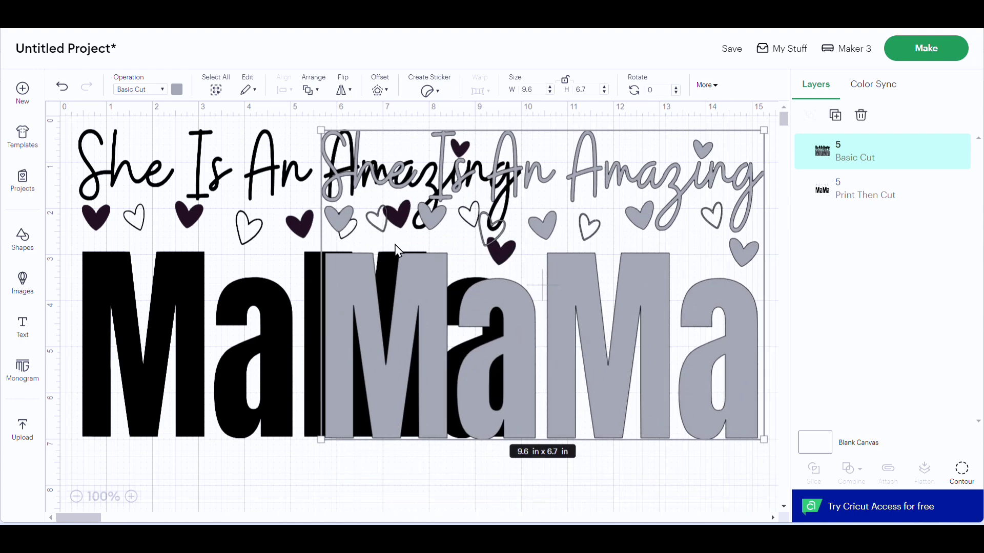
pyautogui.moveTo(398, 248); pyautogui.dragTo(430, 267)
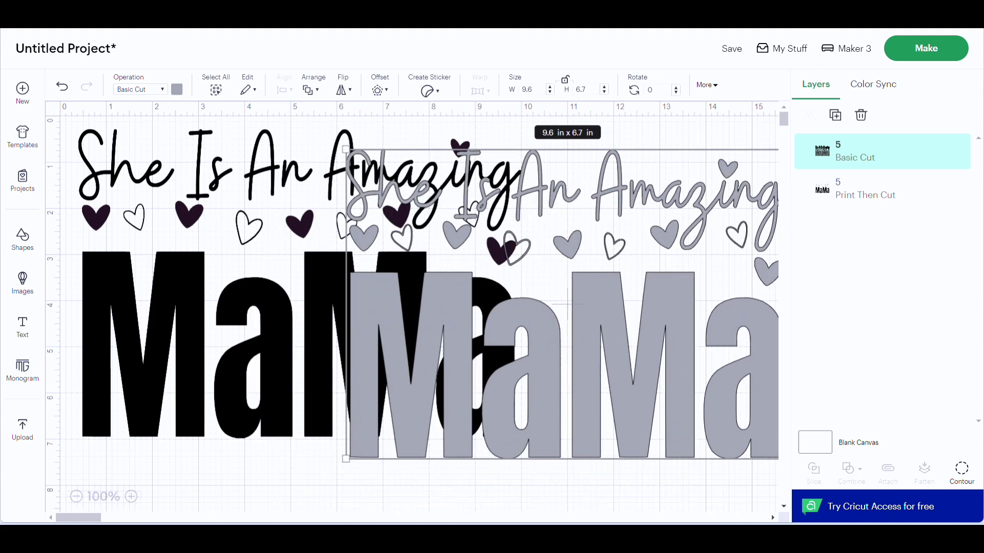
# Step: Start making the project with all materials loaded on a 12 in x 12 in mat
pyautogui.click(933, 51)
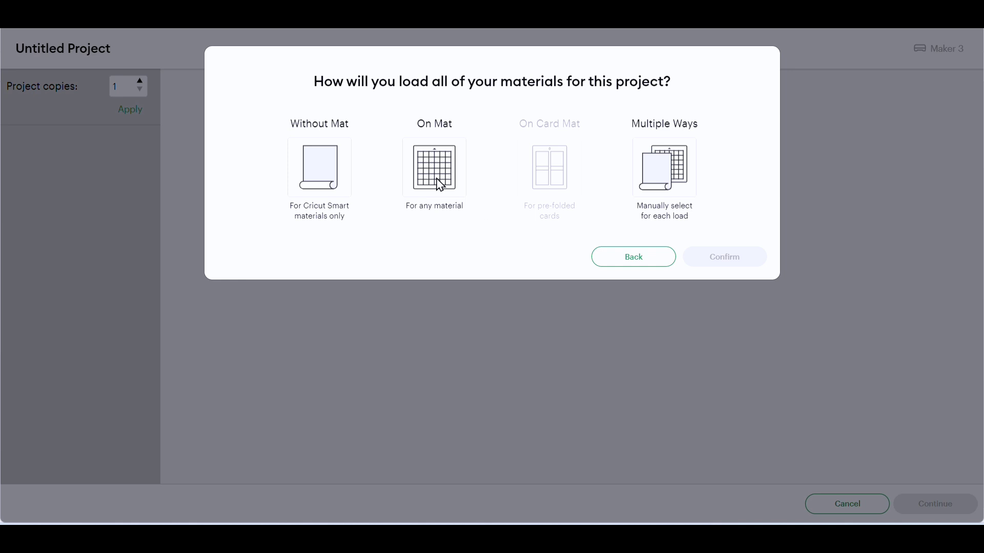
pyautogui.click(432, 184)
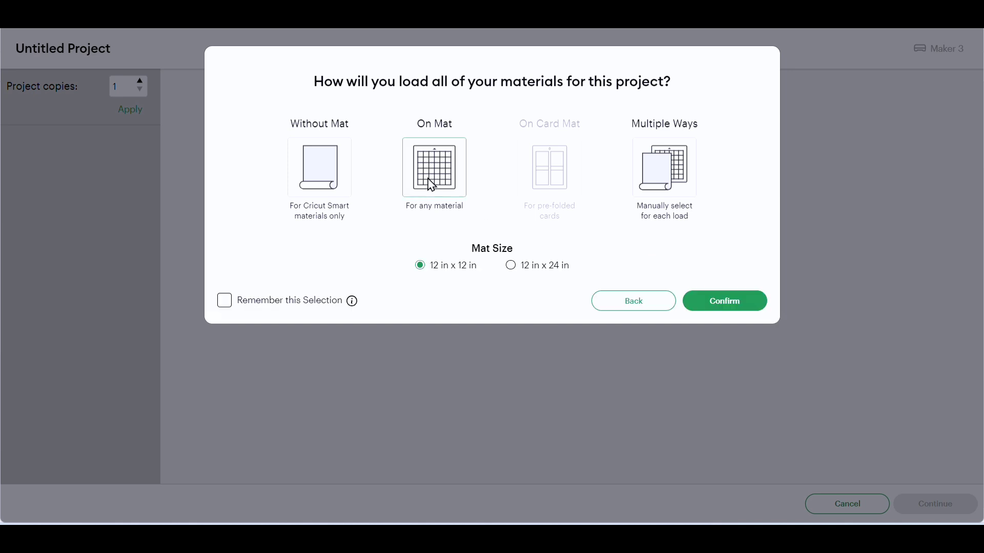
pyautogui.click(733, 305)
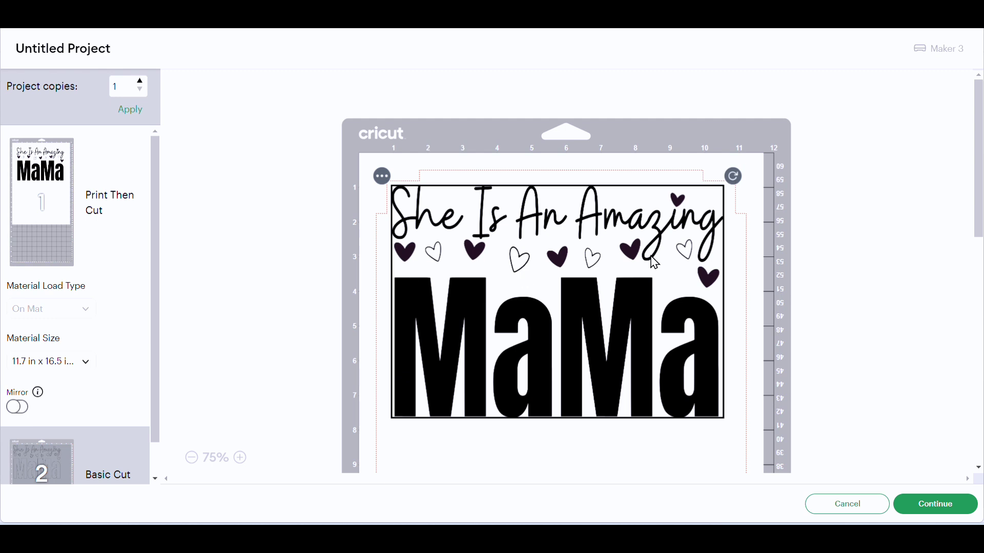
# Step: Try the 8.5 in x 14 in (Legal) material size for the Print Then Cut mat, and cancel back to the canvas
pyautogui.scroll(-5, 655, 263)
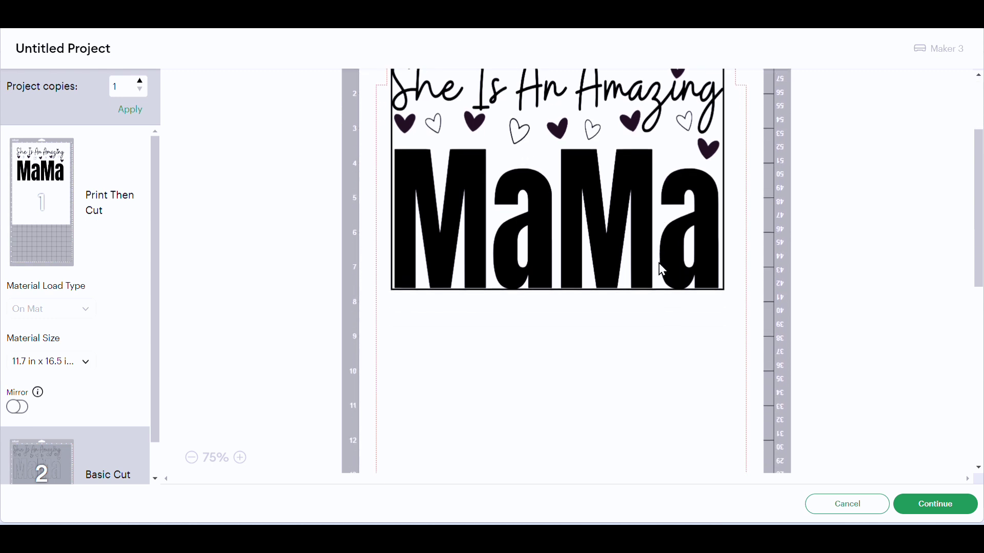
pyautogui.click(76, 363)
pyautogui.click(78, 392)
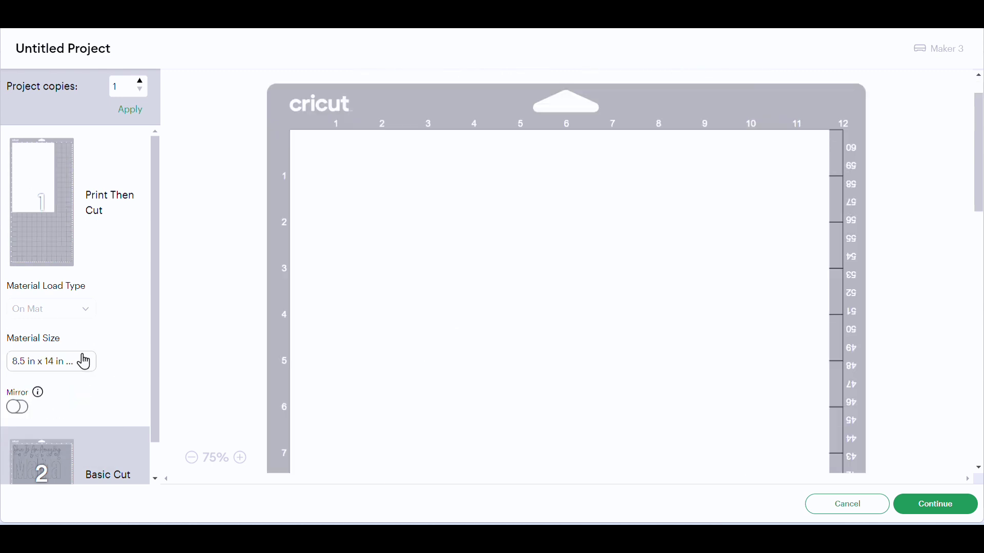
pyautogui.click(94, 362)
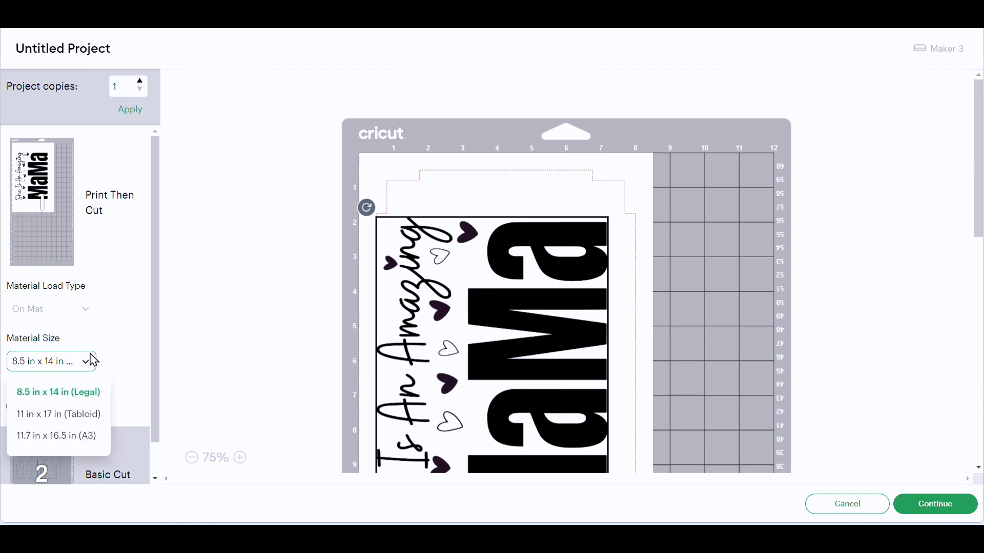
pyautogui.click(63, 392)
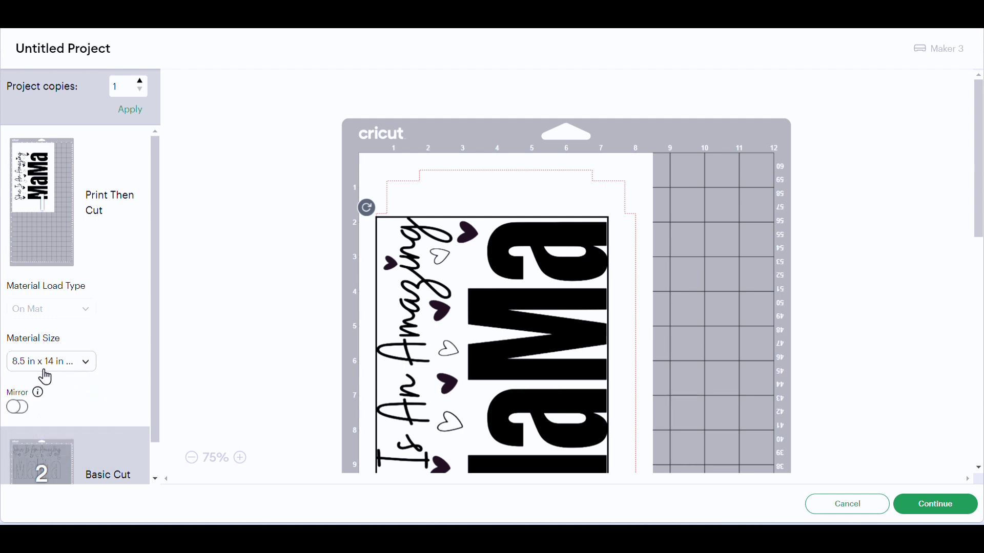
pyautogui.click(86, 365)
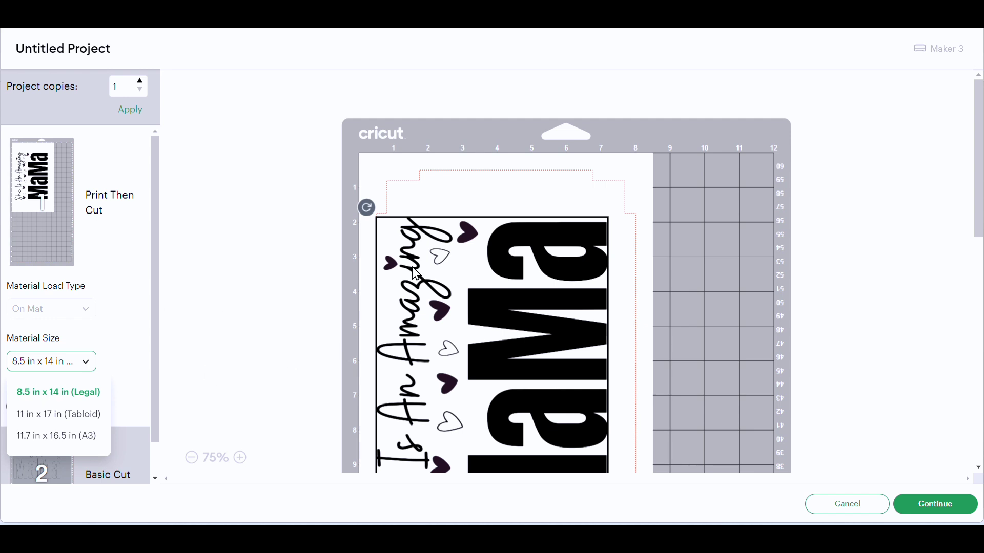
pyautogui.click(836, 506)
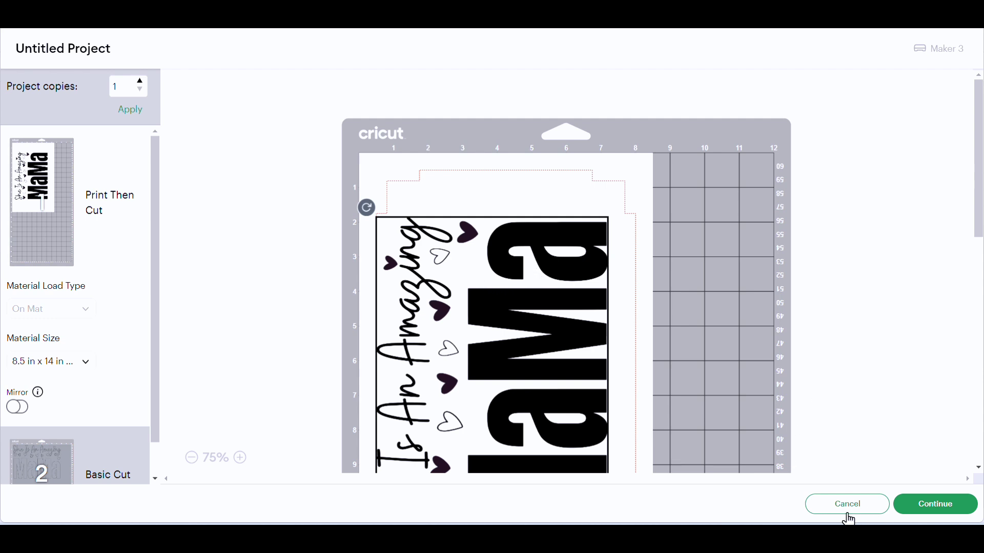
pyautogui.click(830, 504)
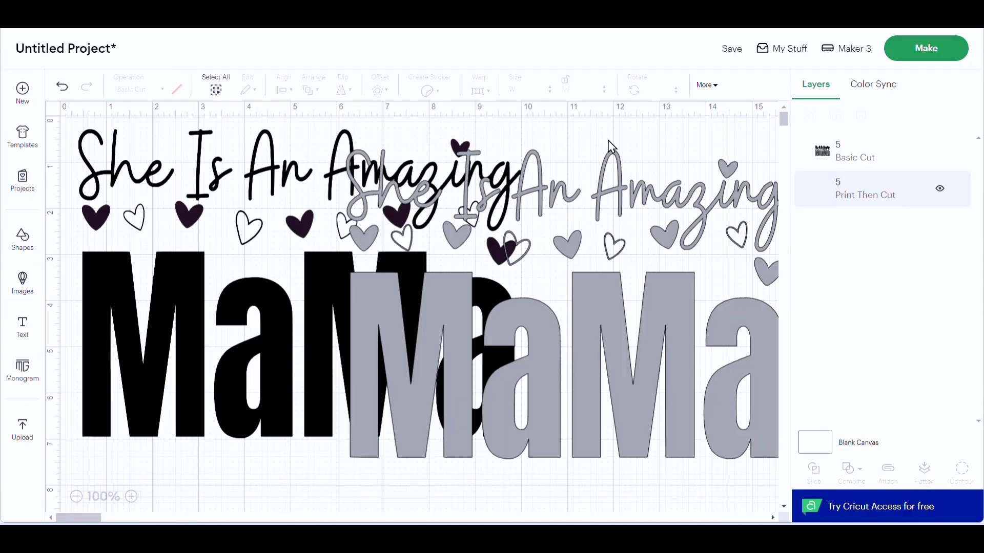
# Step: Delete the Basic Cut copy and set the remaining MaMa design's height to 6.5 in
pyautogui.click(658, 371)
pyautogui.press('Delete')
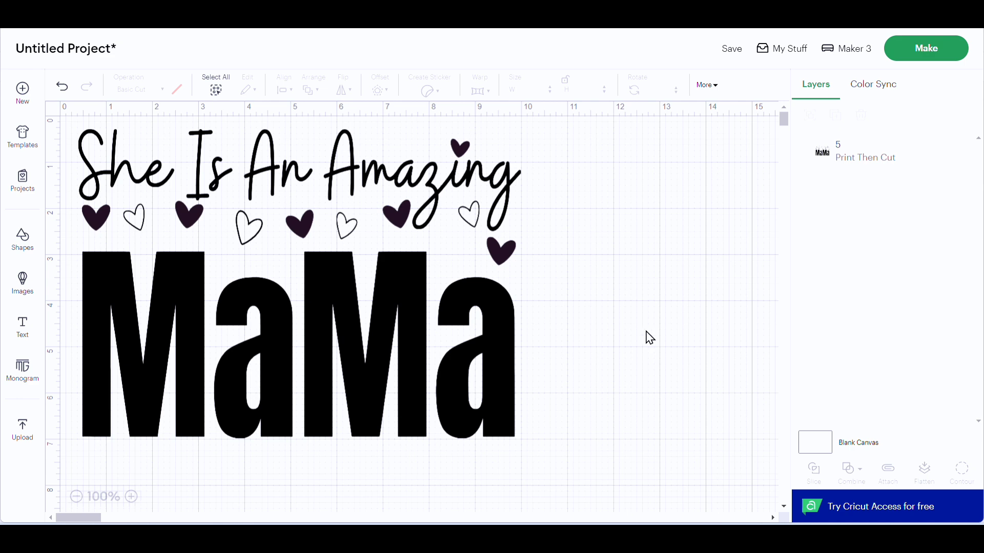
pyautogui.click(339, 308)
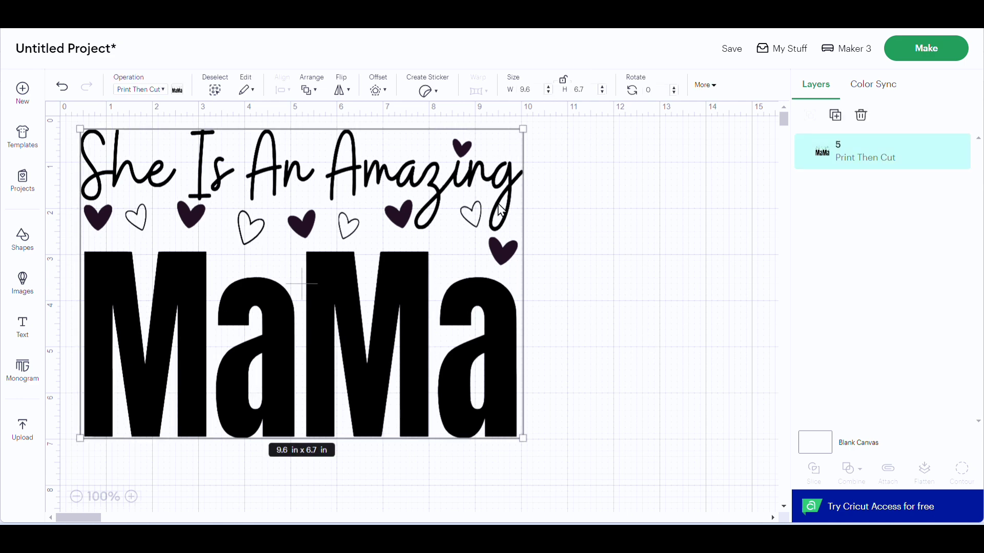
pyautogui.click(595, 89)
pyautogui.write('5')
pyautogui.press('Return')
# Step: Preview the resized design on 8.3 in x 11.7 in (A4) material in the mat preparation view and return to the canvas
pyautogui.click(917, 49)
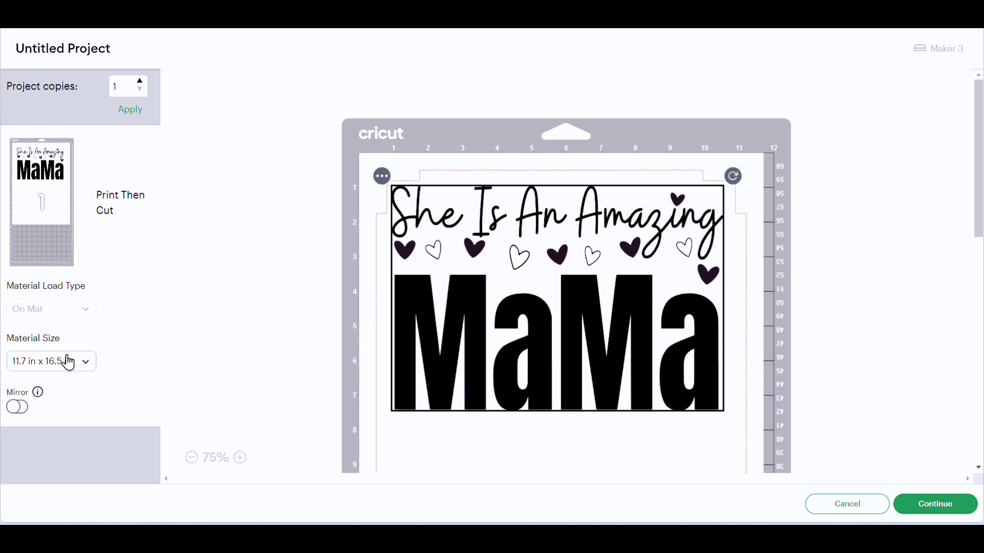
pyautogui.click(74, 363)
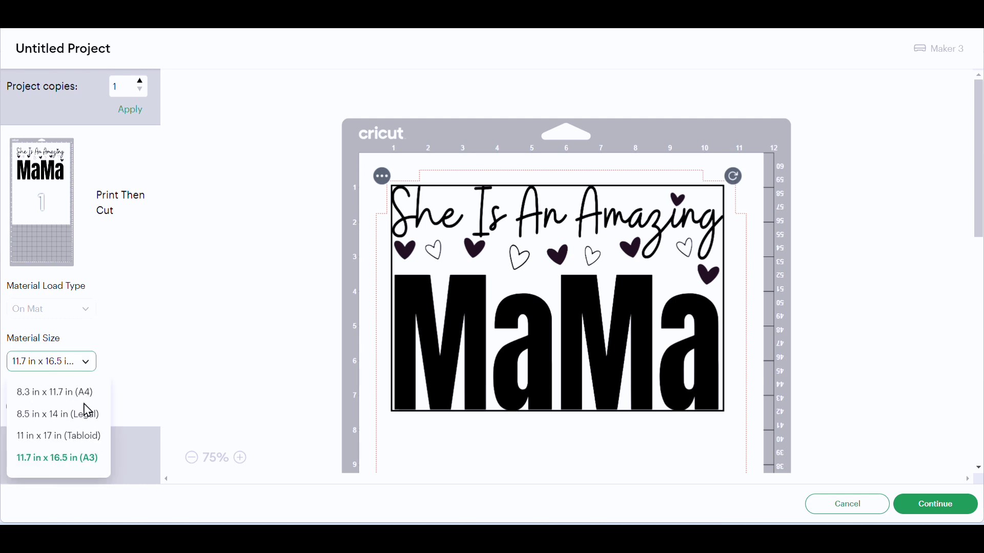
pyautogui.click(54, 392)
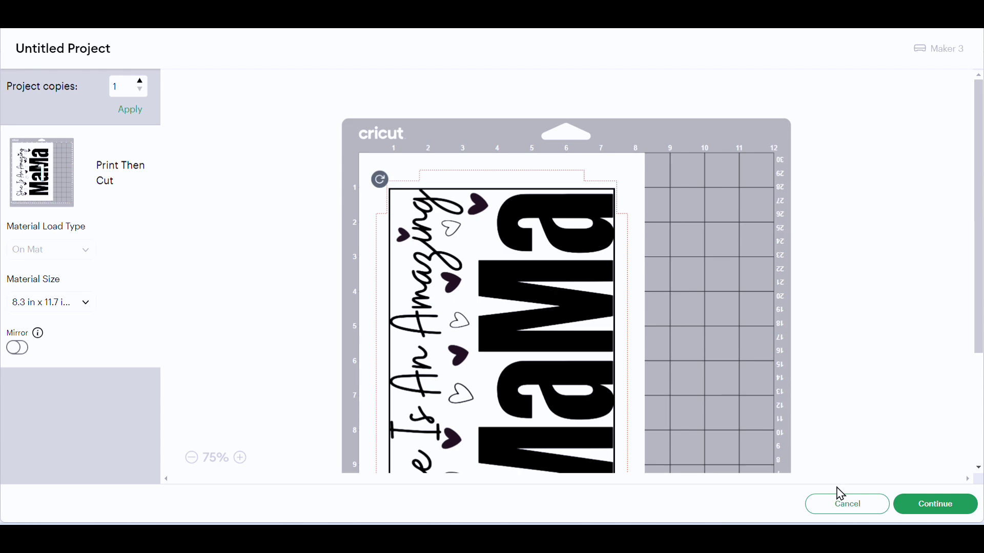
pyautogui.click(835, 506)
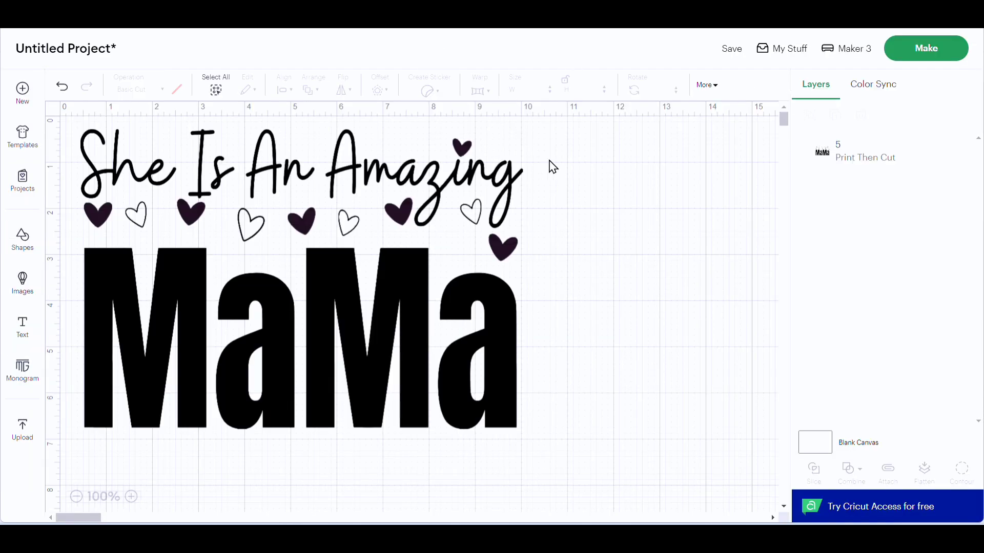
# Step: Duplicate the resized MaMa design, offset the copy from the original, and change the copy's operation to Basic Cut
pyautogui.click(350, 260)
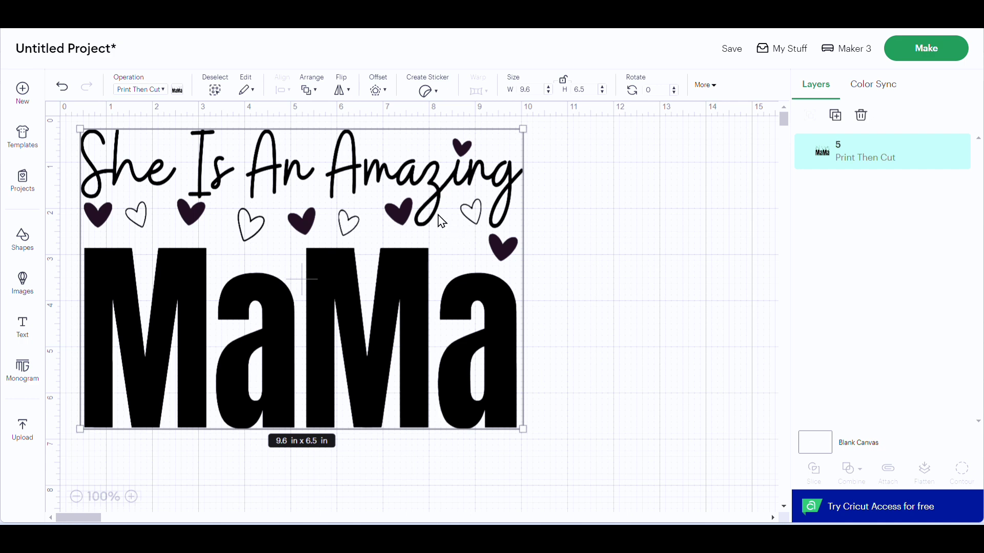
pyautogui.moveTo(400, 248); pyautogui.dragTo(399, 269)
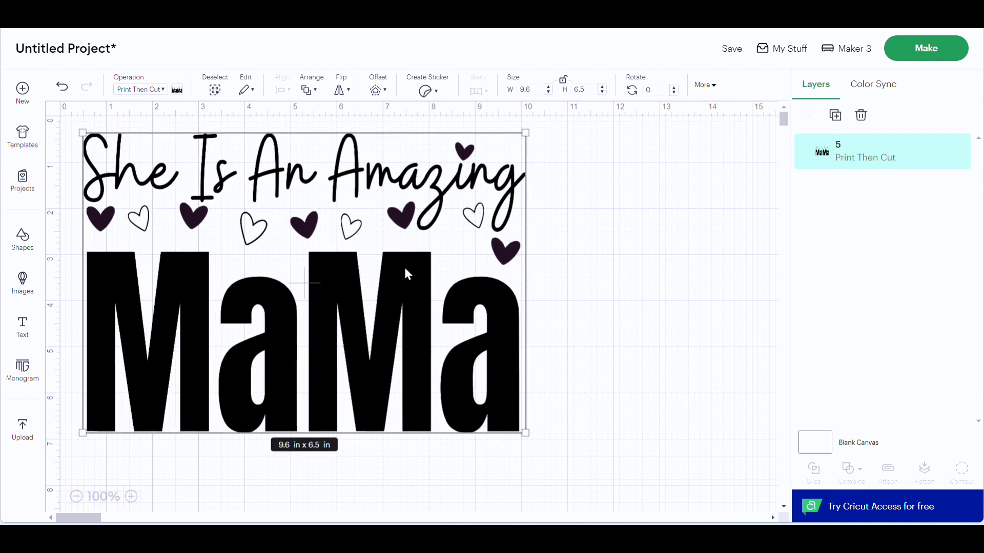
pyautogui.rightClick(401, 272)
pyautogui.click(442, 183)
pyautogui.moveTo(463, 278); pyautogui.dragTo(622, 317)
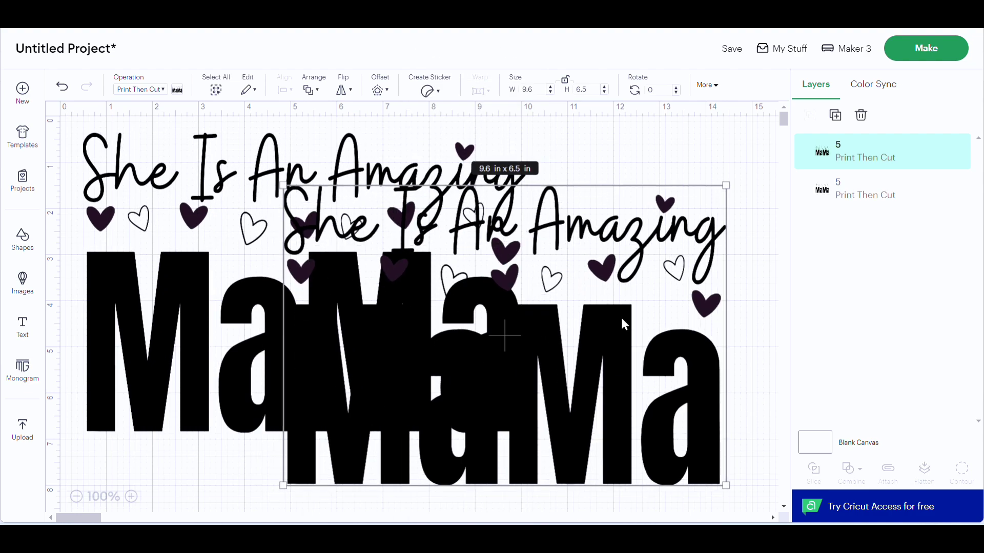
pyautogui.click(147, 93)
pyautogui.click(148, 136)
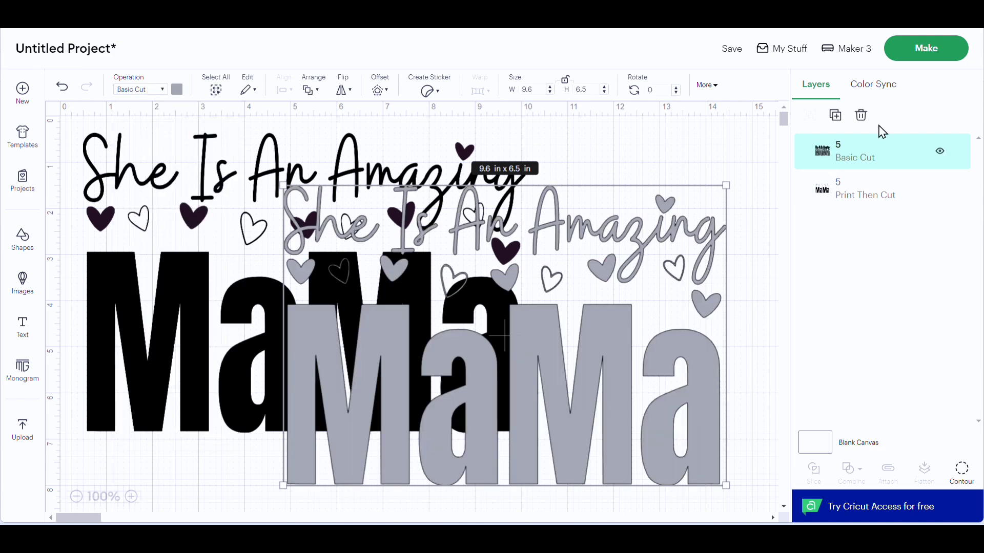
# Step: Proceed to make the project containing both designs, loading all materials on a mat
pyautogui.click(902, 54)
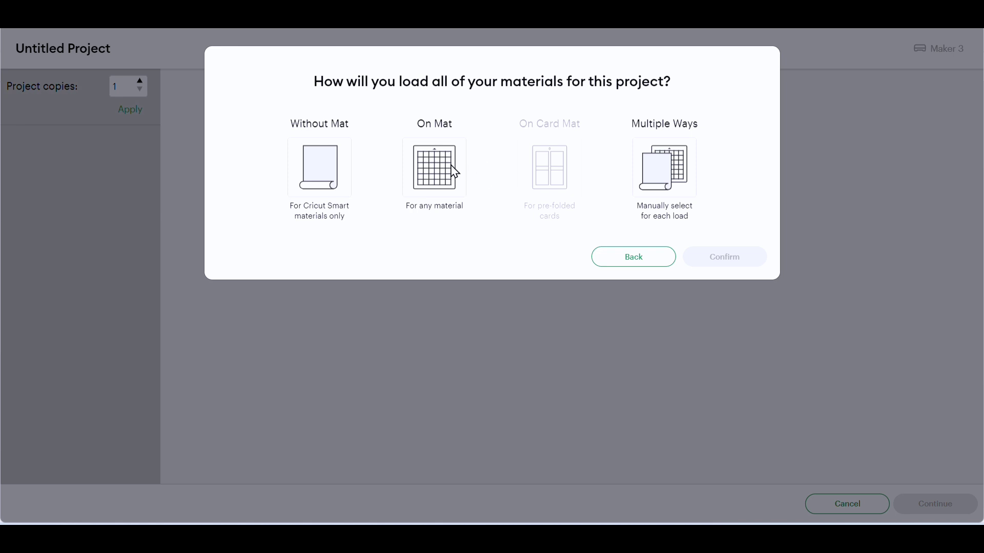
pyautogui.click(452, 167)
pyautogui.click(728, 301)
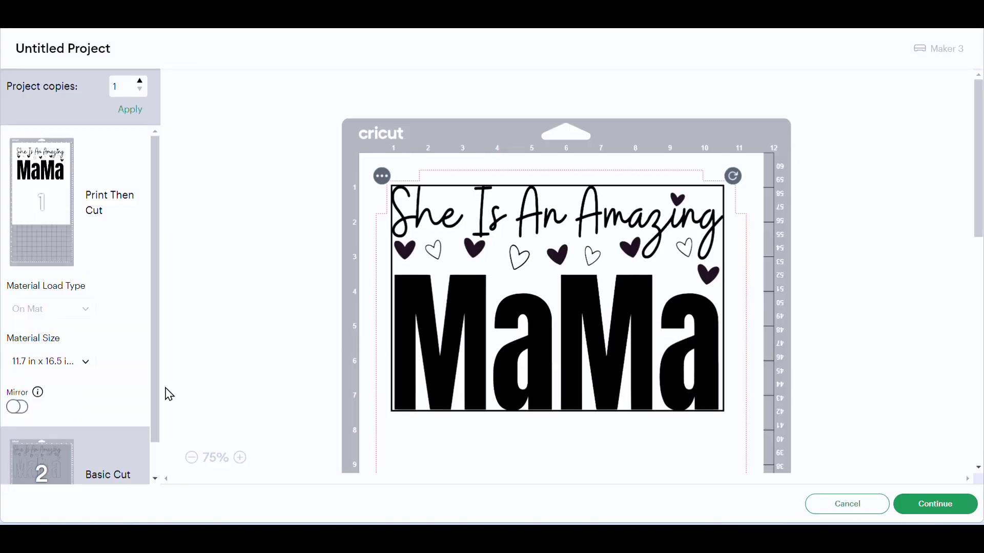
# Step: Set the Print Then Cut material size to 8.3 in x 11.7 in (A4) and check the design's placement on the mat
pyautogui.click(41, 365)
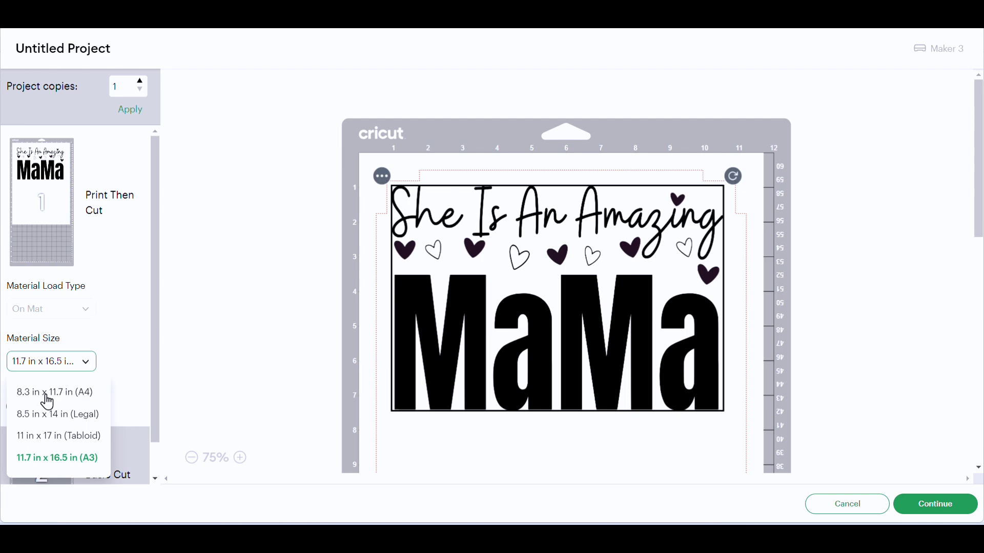
pyautogui.click(70, 398)
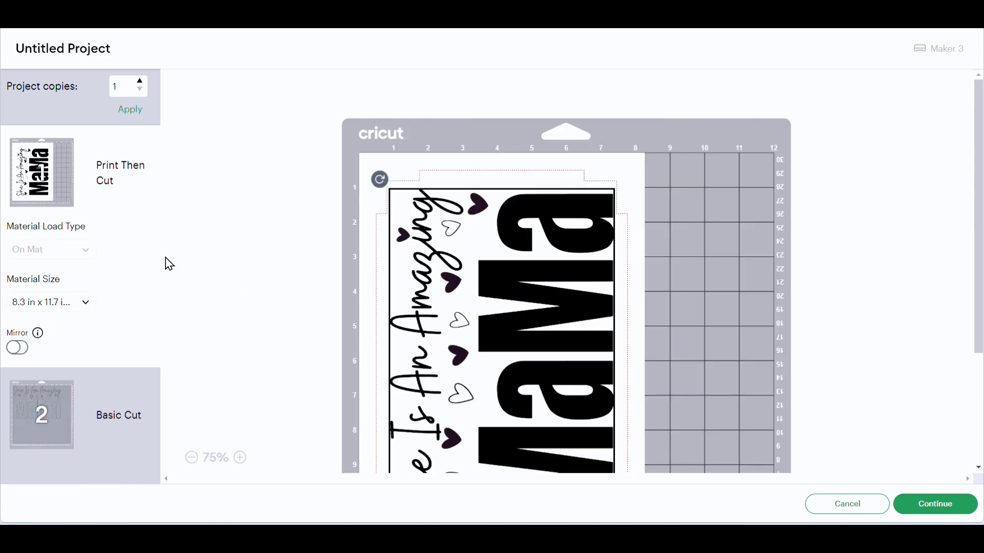
pyautogui.scroll(-3, 738, 320)
pyautogui.scroll(3, 732, 316)
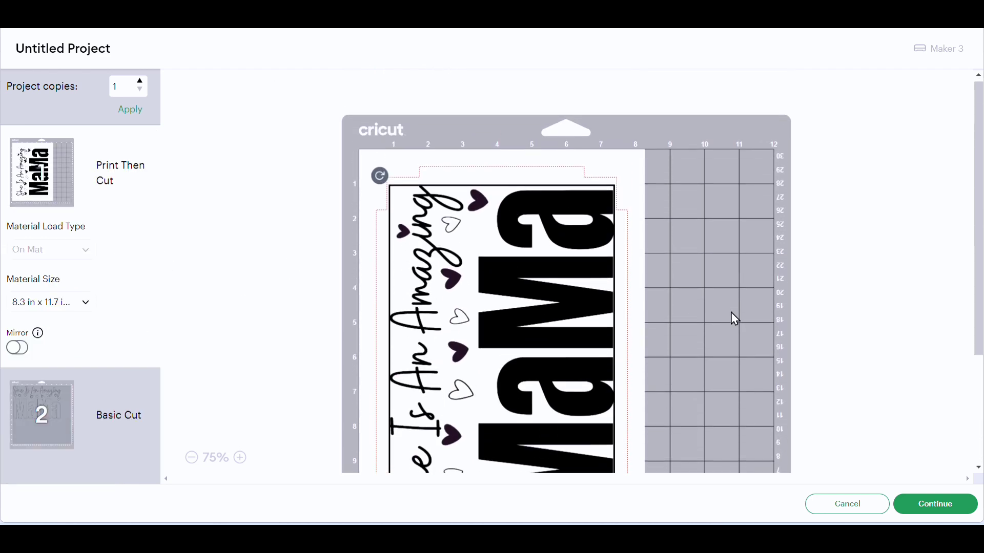
pyautogui.scroll(-3, 717, 315)
pyautogui.scroll(3, 567, 298)
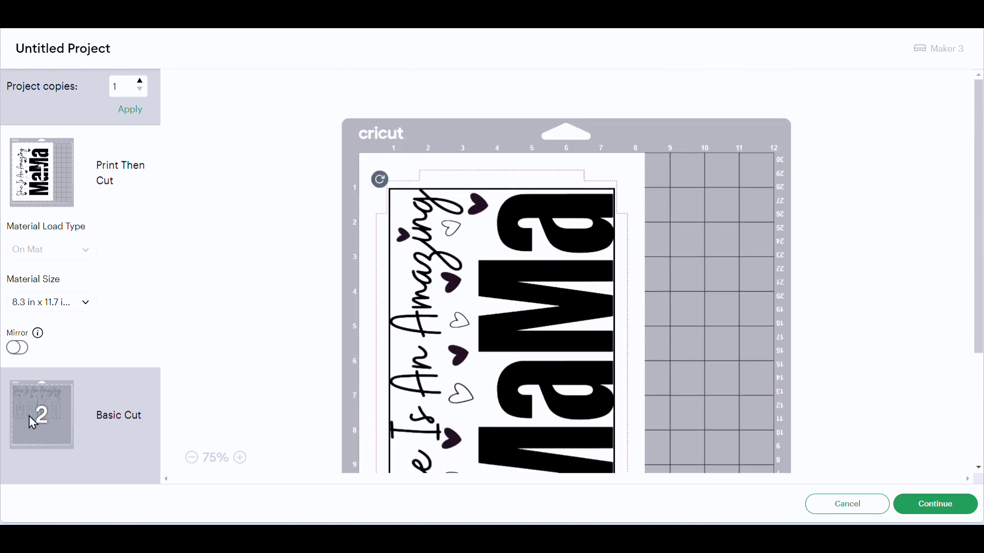
# Step: Preview the Basic Cut design on its mat, shift it slightly there, and return to the canvas
pyautogui.click(50, 418)
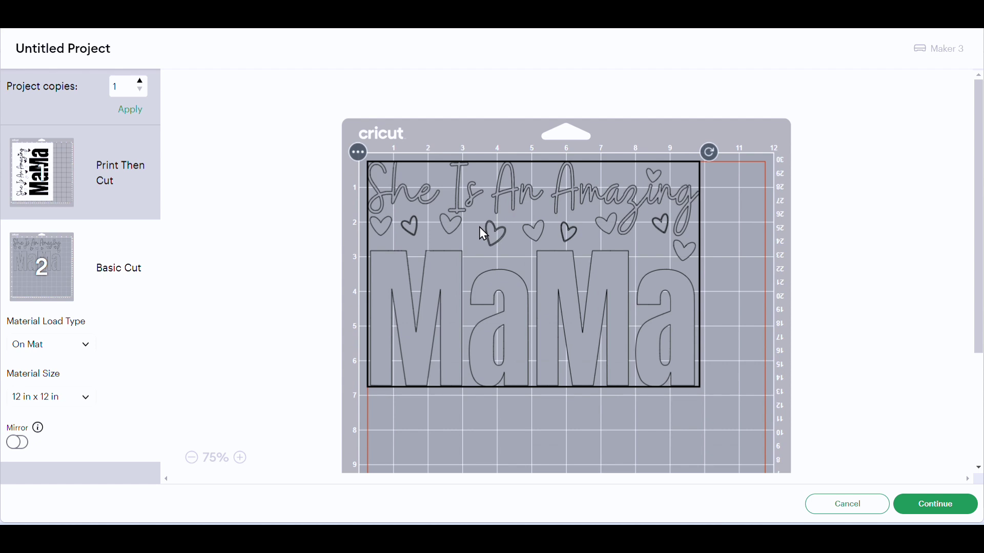
pyautogui.moveTo(480, 233); pyautogui.dragTo(490, 239)
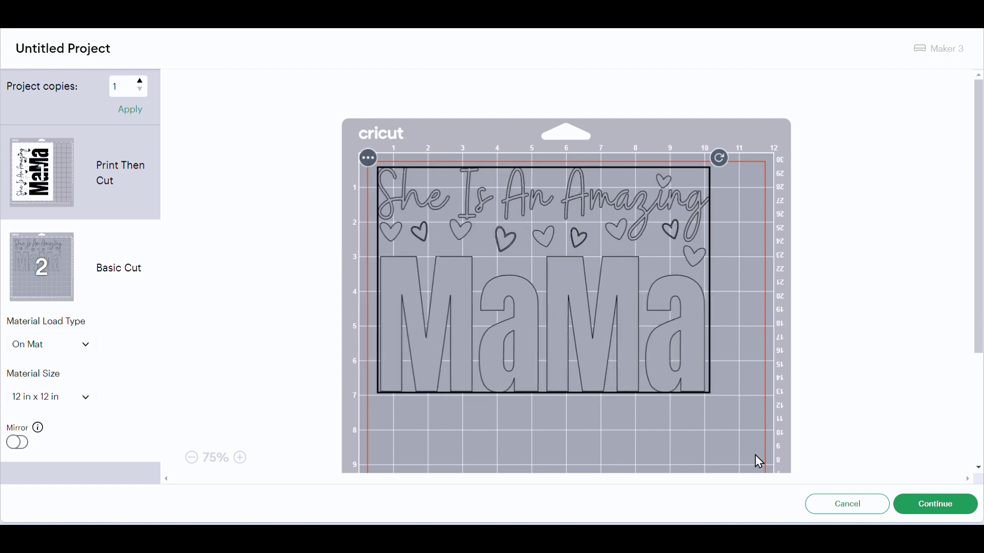
pyautogui.click(828, 510)
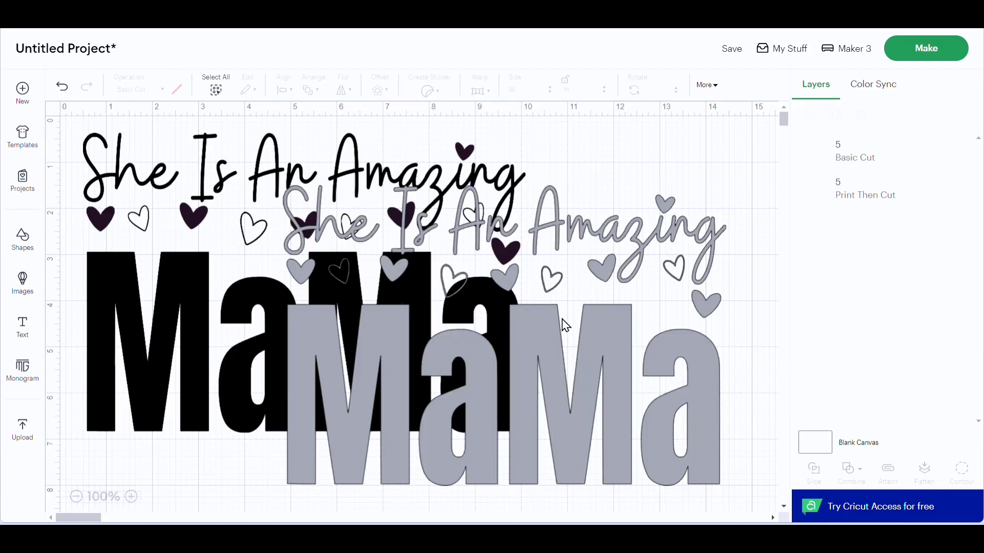
# Step: Delete the Basic Cut copy of the MaMa design and shift the remaining Print Then Cut design slightly on the canvas
pyautogui.click(462, 348)
pyautogui.press('Delete')
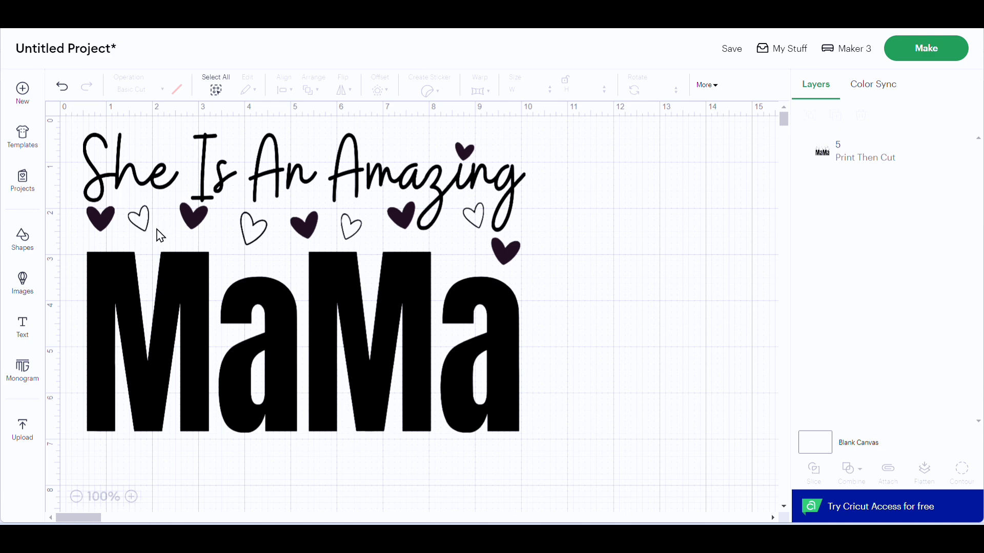
pyautogui.moveTo(160, 235); pyautogui.dragTo(176, 242)
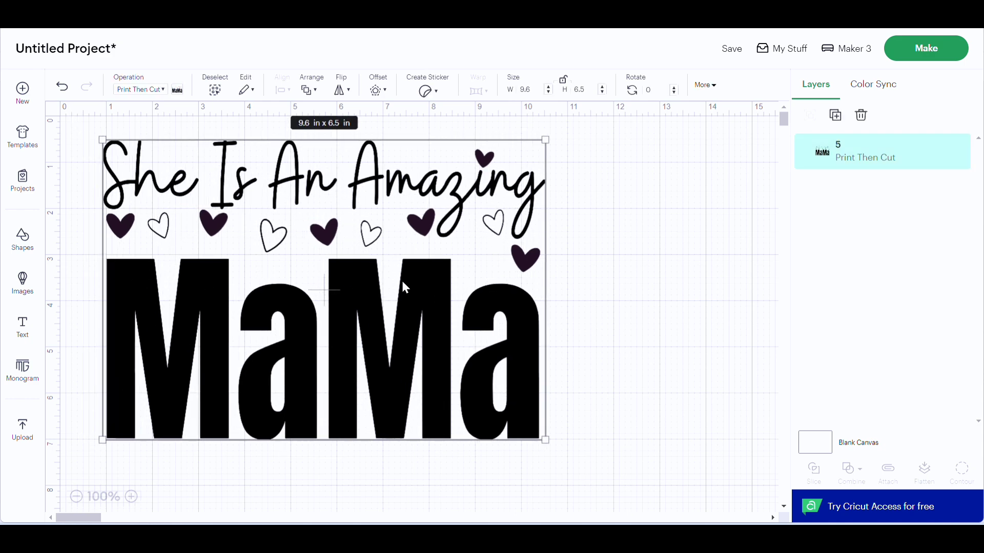
# Step: Start a new image upload and choose the PNG file 6 from the Canva export folder
pyautogui.click(32, 432)
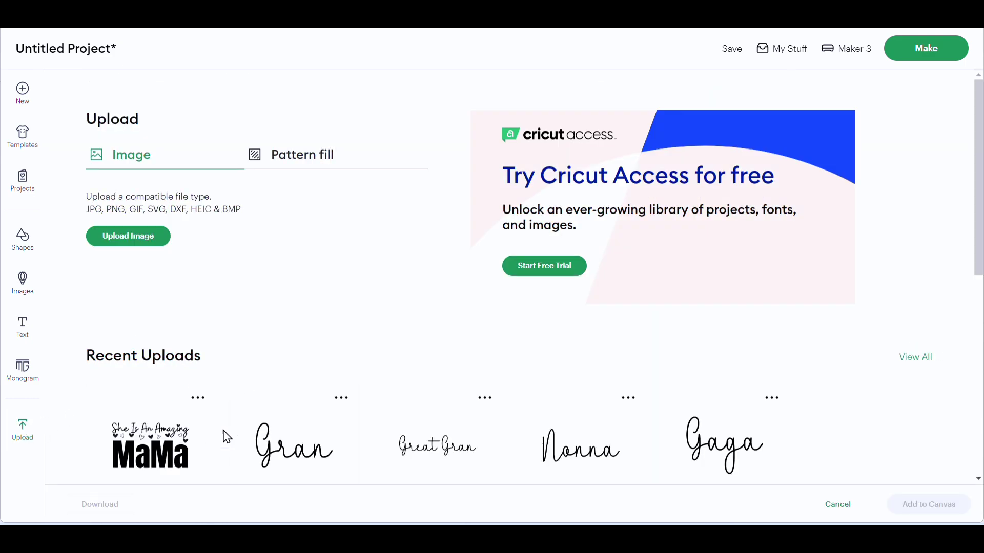
pyautogui.click(142, 239)
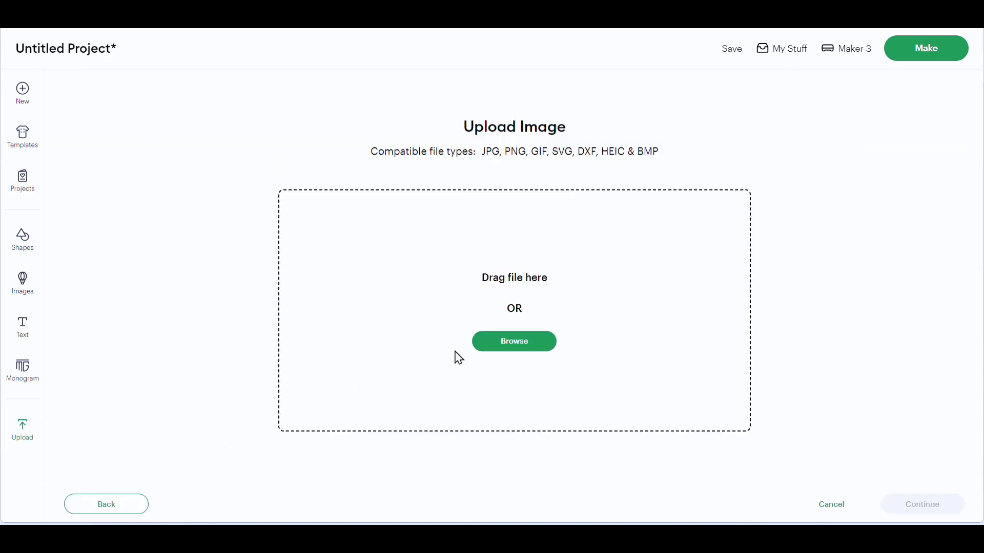
pyautogui.click(514, 341)
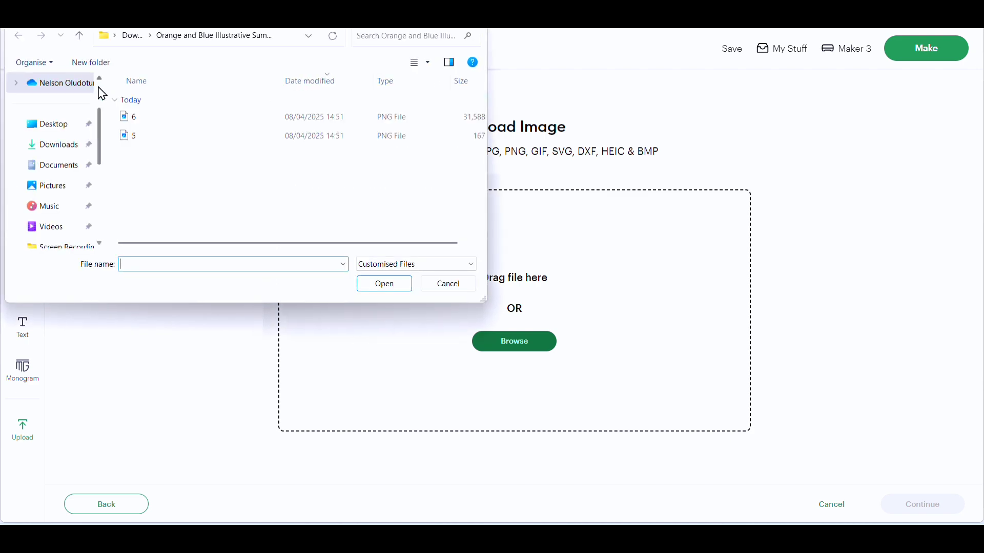
pyautogui.doubleClick(153, 124)
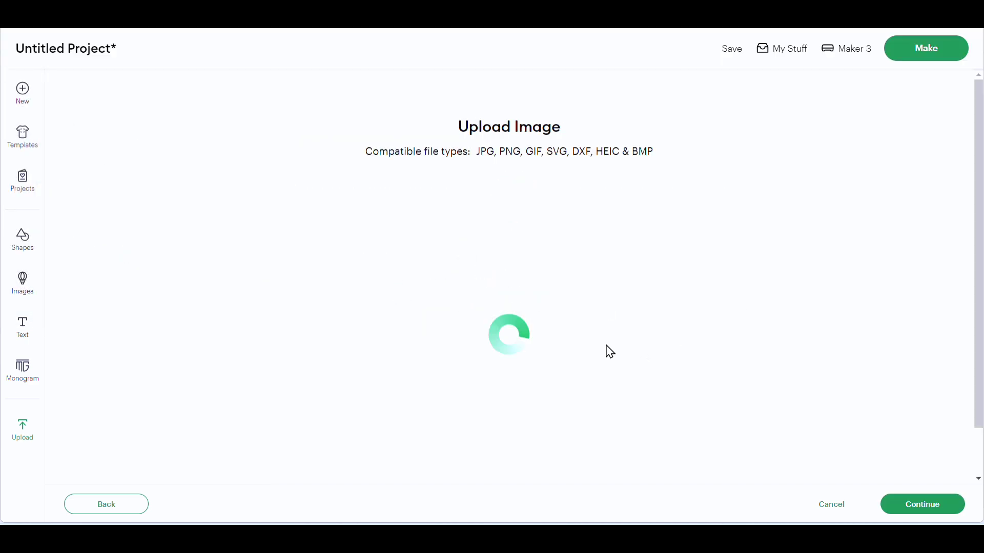
# Step: Upload the floral pattern as a Flat Graphic with its background kept, and place it on the canvas below the MaMa design
pyautogui.click(922, 504)
pyautogui.click(902, 509)
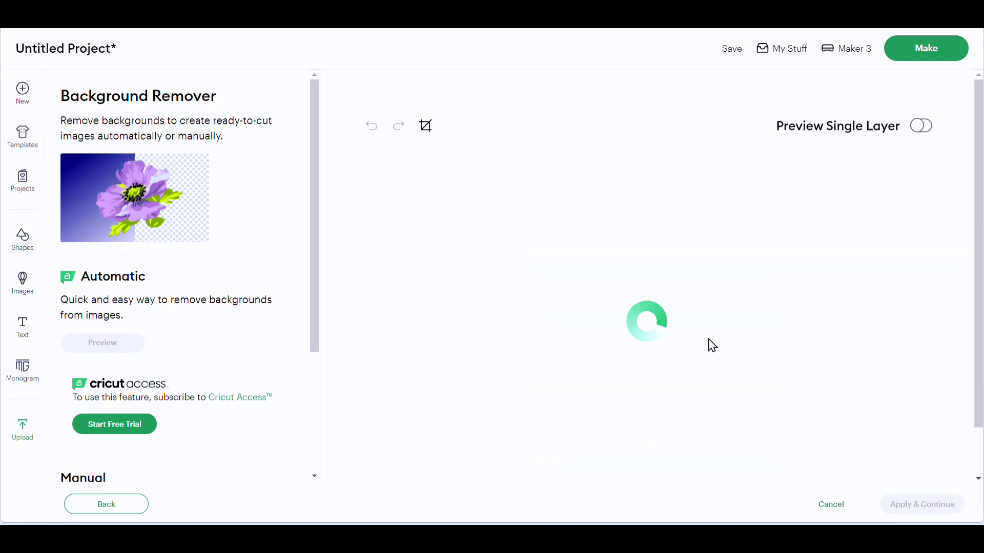
pyautogui.click(808, 230)
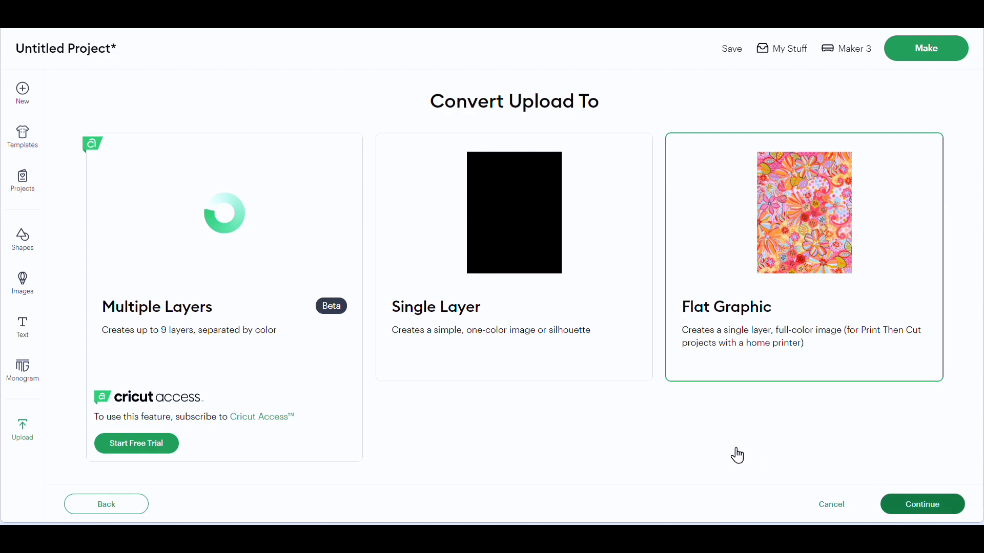
pyautogui.click(918, 506)
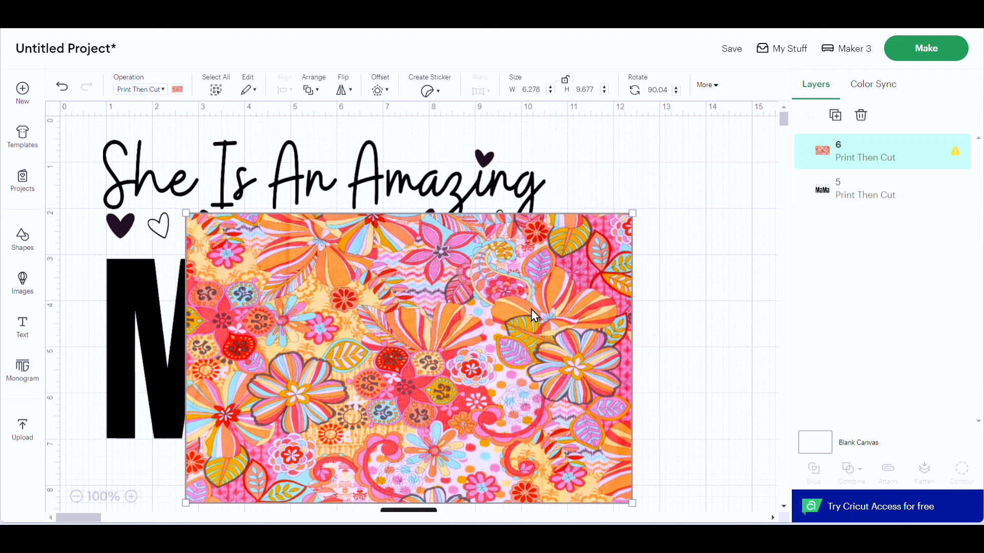
pyautogui.moveTo(531, 309); pyautogui.dragTo(361, 531)
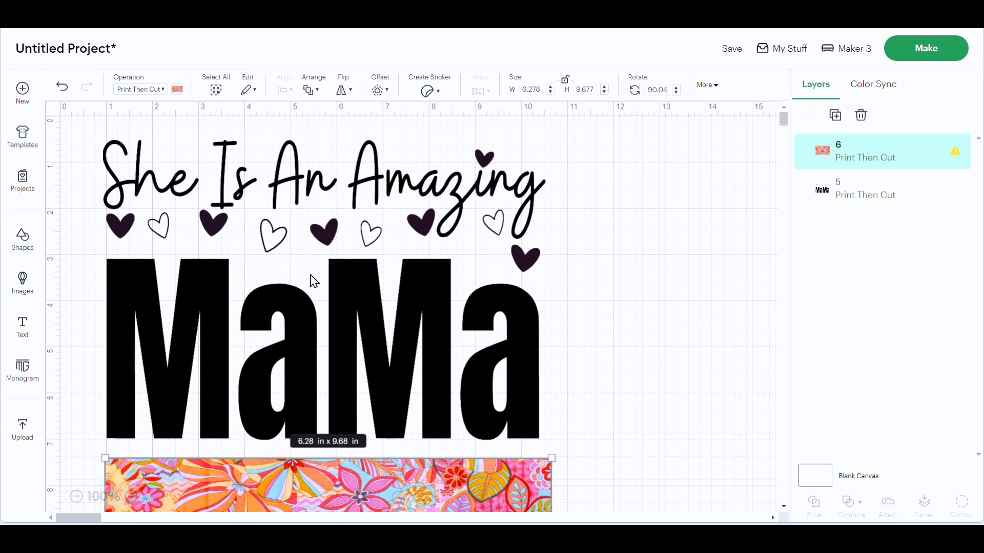
# Step: Change the MaMa design's operation to Basic Cut and select the floral pattern below it
pyautogui.click(298, 277)
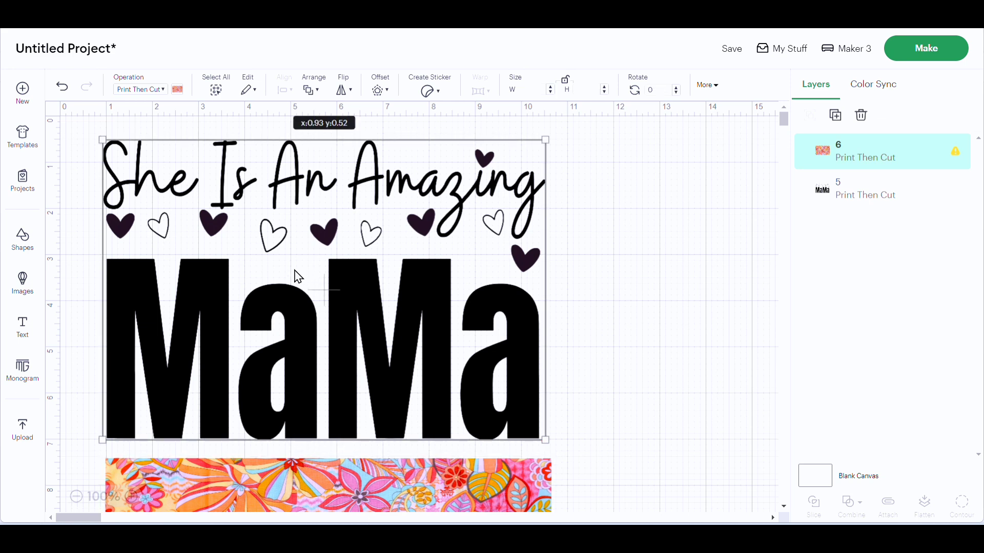
pyautogui.click(163, 92)
pyautogui.click(153, 138)
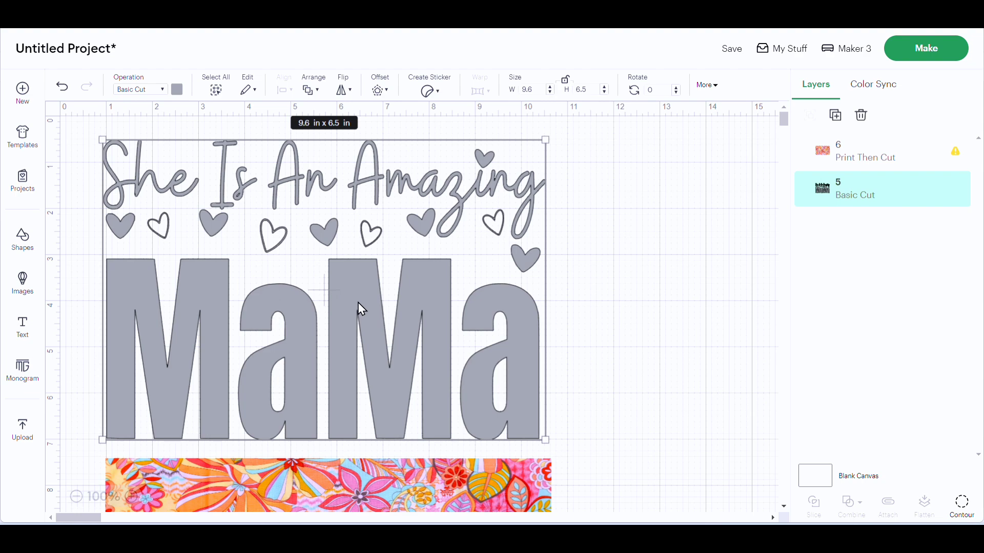
pyautogui.scroll(-3, 410, 387)
pyautogui.click(357, 402)
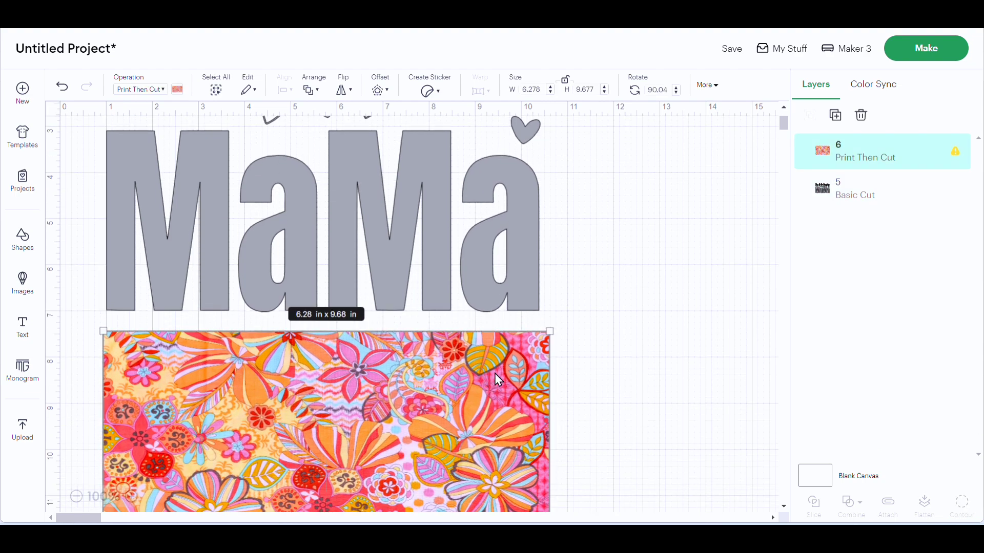
# Step: Proceed to make the project with the pattern and cut design, loading all materials on a 12 in x 12 in mat
pyautogui.scroll(-1, 498, 379)
pyautogui.click(871, 189)
pyautogui.click(908, 57)
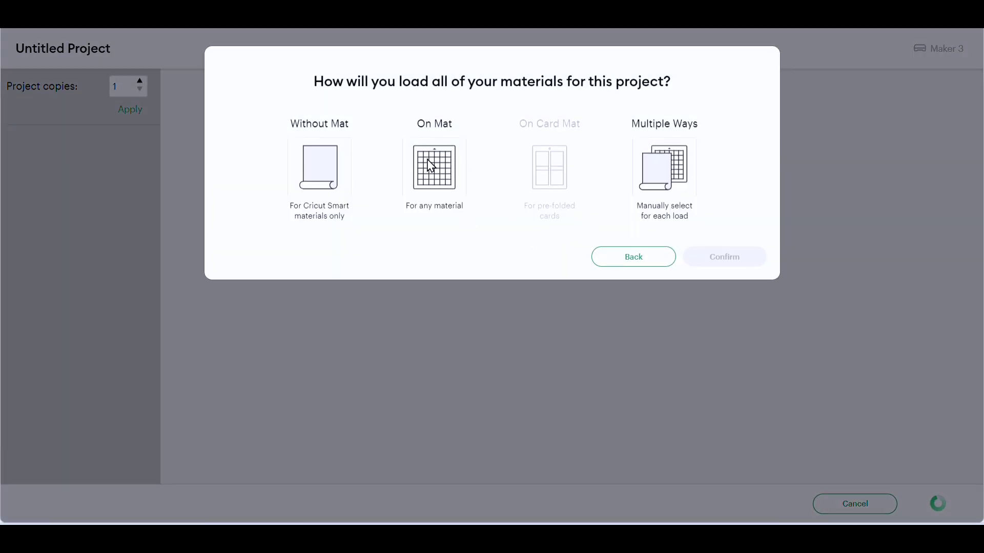
pyautogui.click(434, 166)
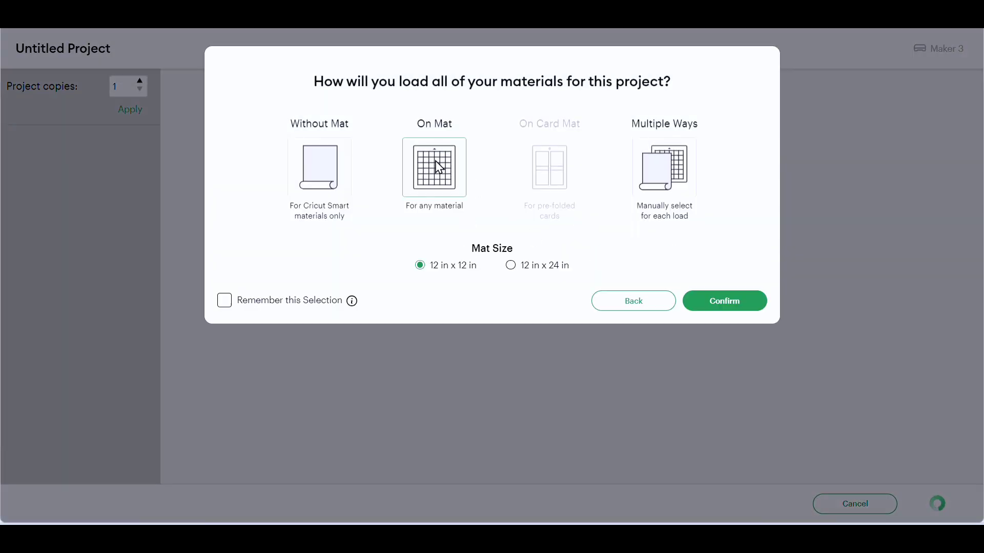
pyautogui.click(725, 301)
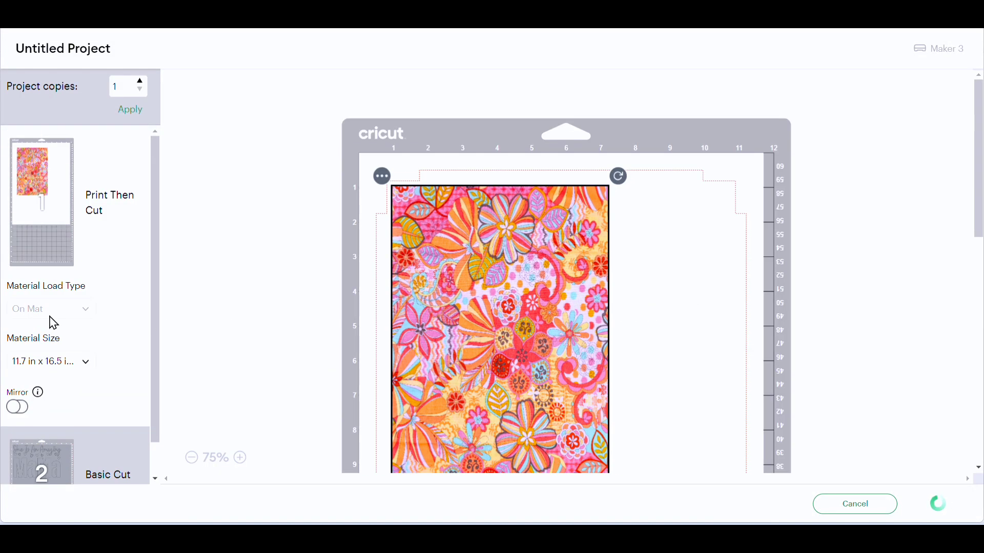
# Step: Set the Print Then Cut material size to 8.3 in x 11.7 in (A4) and turn on Mirror for the floral pattern
pyautogui.scroll(-1, 54, 323)
pyautogui.click(81, 329)
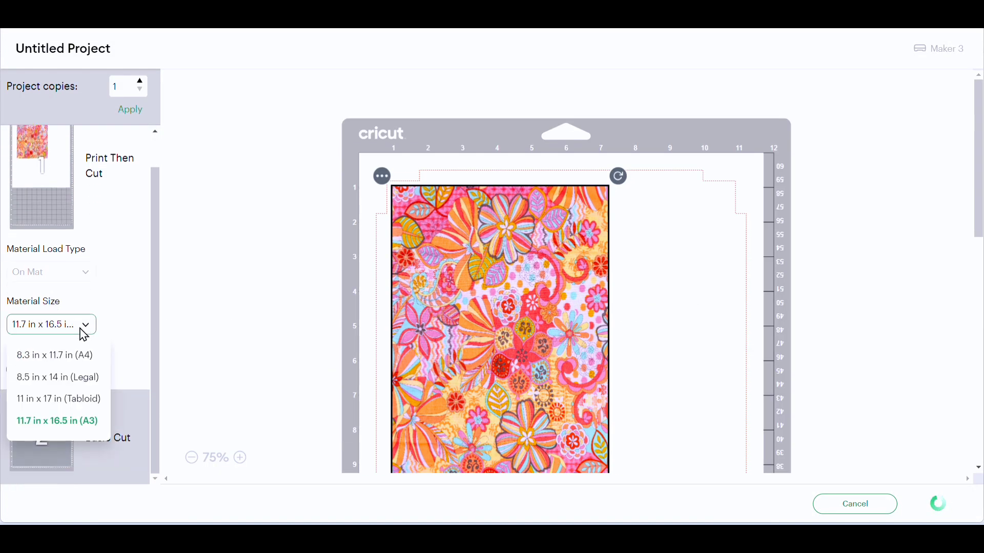
pyautogui.click(64, 355)
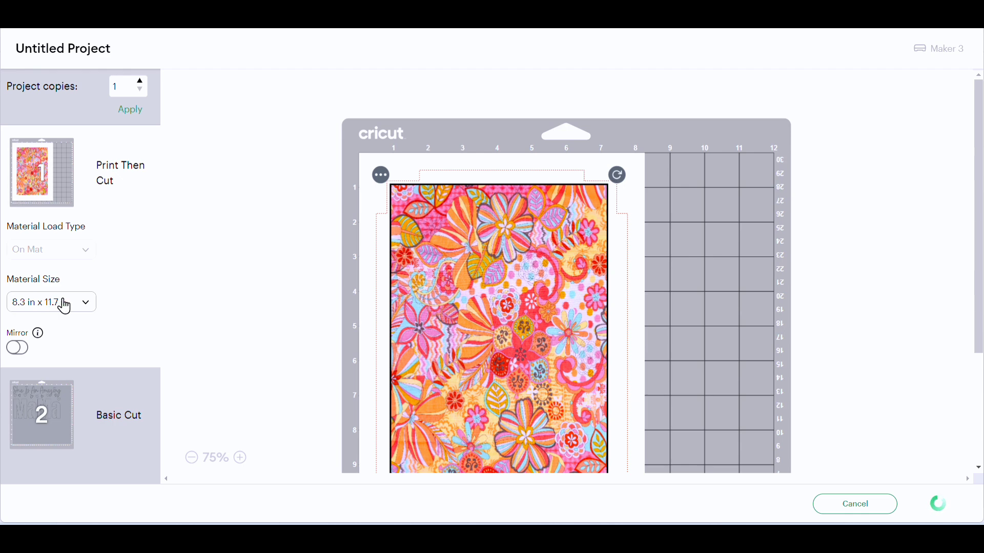
pyautogui.click(27, 350)
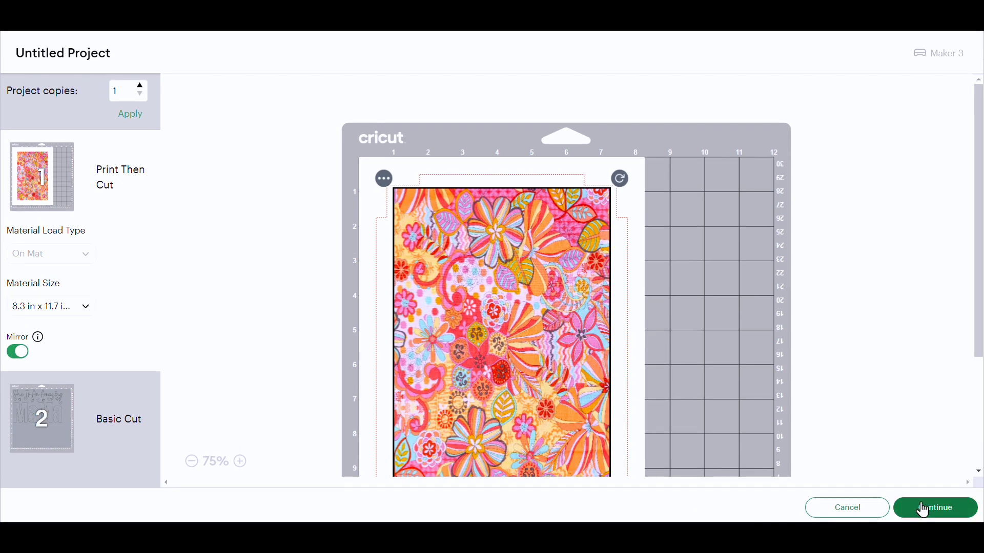
# Step: Continue to the print setup for the mirrored A4 pattern and review the printer choices, keeping EPSON ET-4800 Series
pyautogui.click(924, 510)
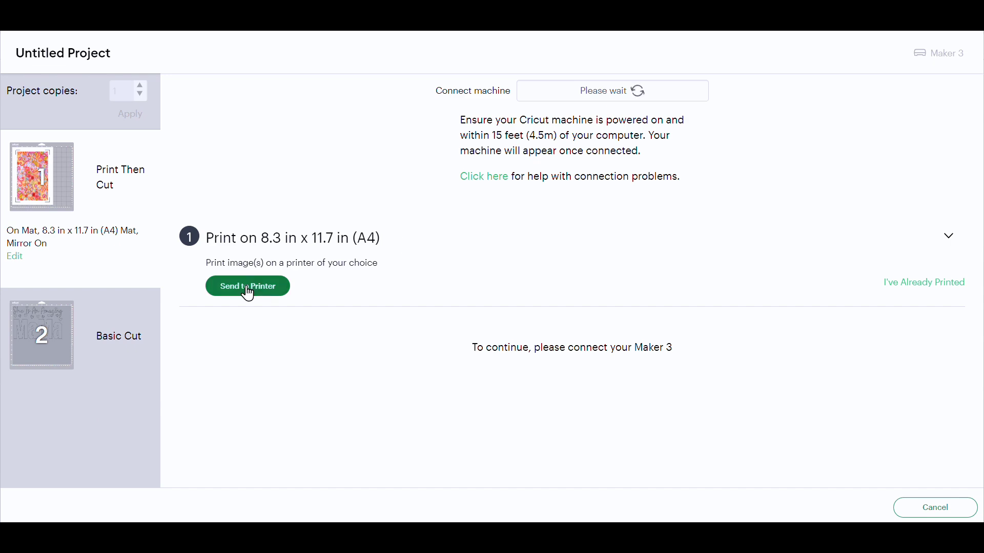
pyautogui.click(247, 289)
pyautogui.click(708, 391)
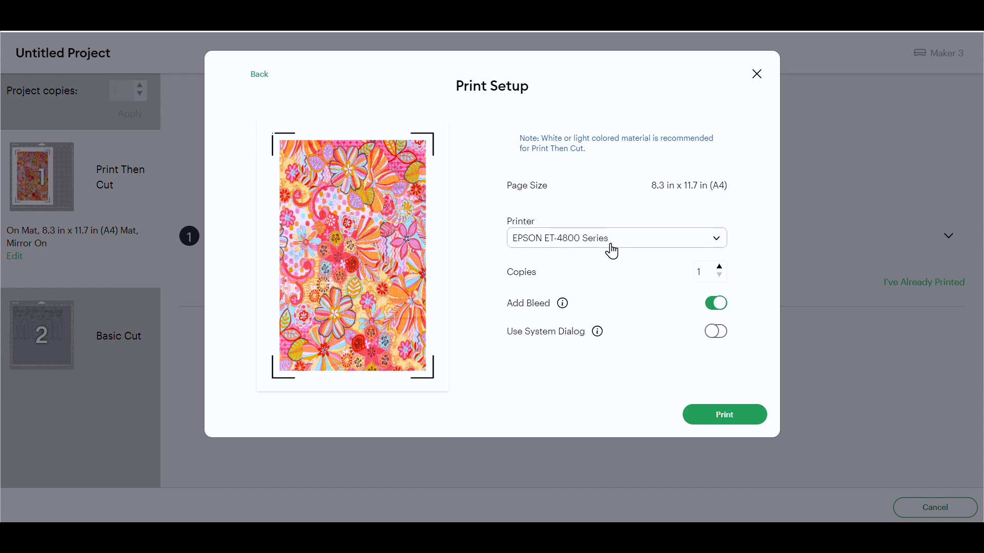
pyautogui.click(649, 245)
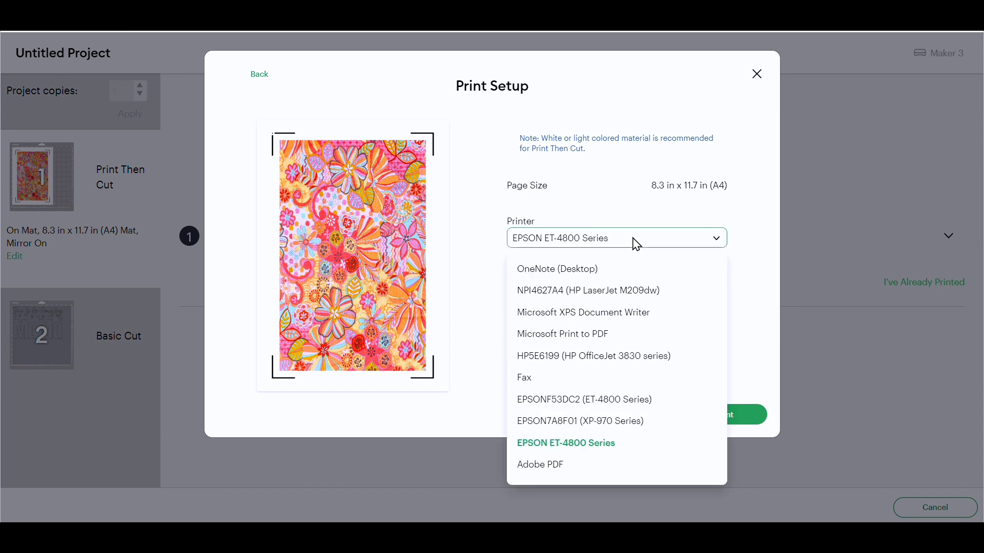
pyautogui.click(634, 244)
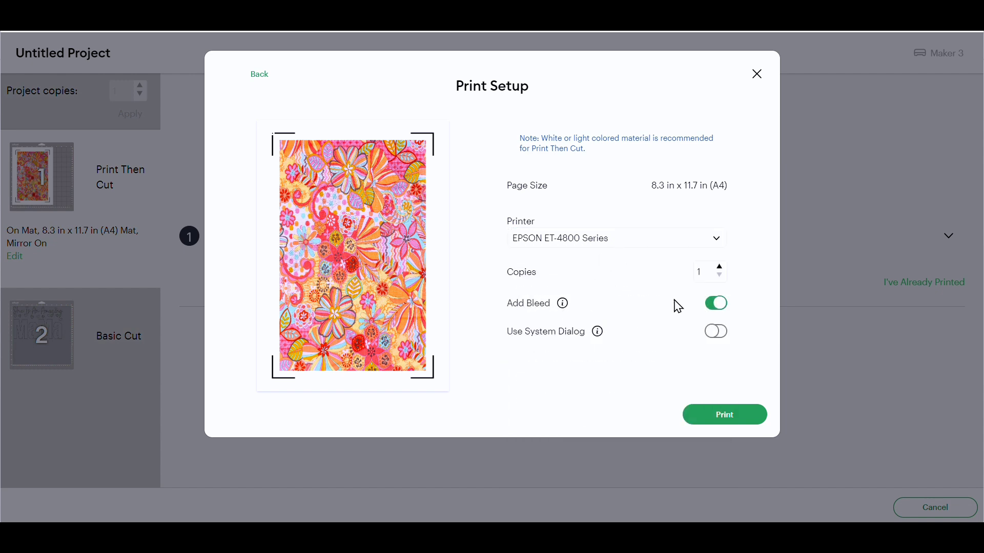
# Step: Turn off Add Bleed, enable Use System Dialog, and send the pattern to the system print dialog
pyautogui.click(714, 306)
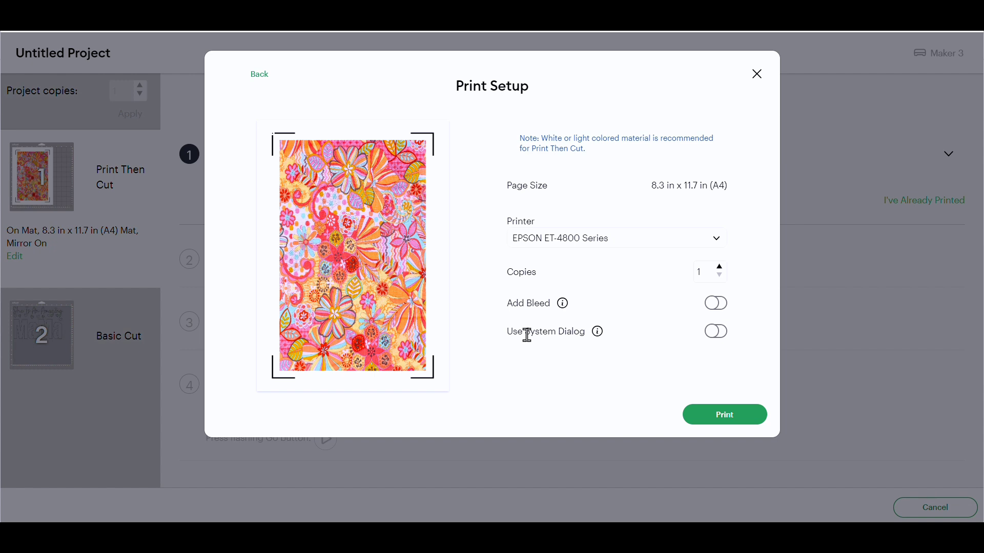
pyautogui.click(721, 333)
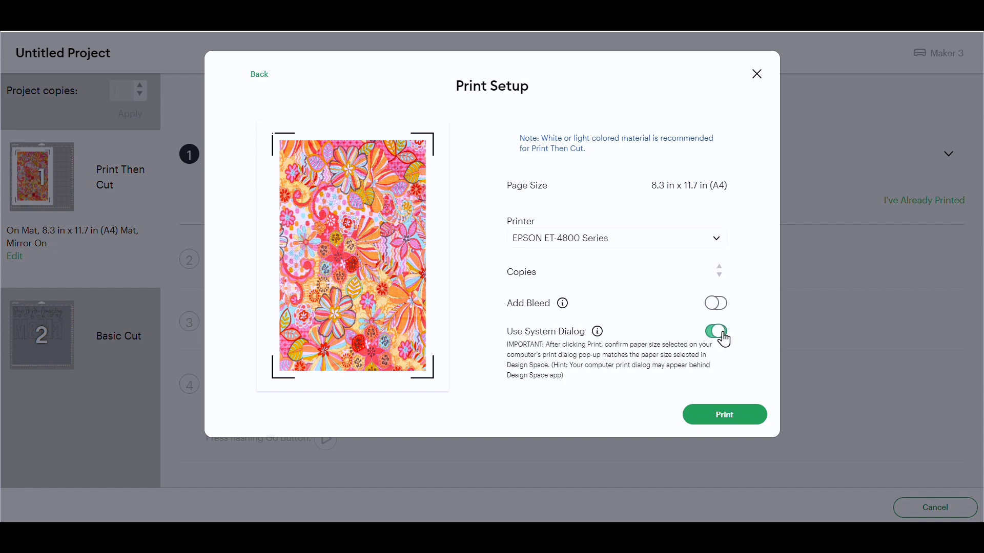
pyautogui.click(702, 417)
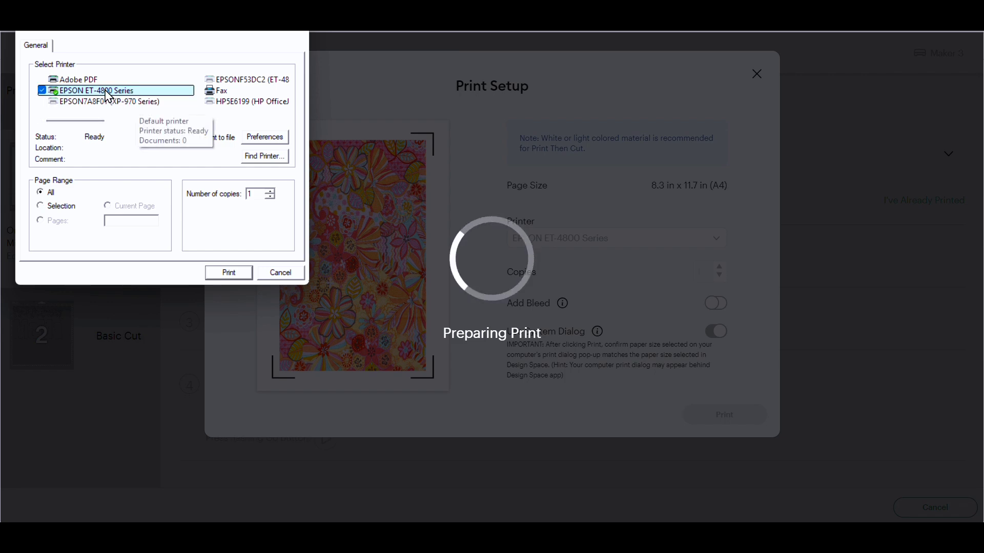
# Step: Set the printer preferences to Epson Matte paper and High quality, check the additional print options, and accept the settings
pyautogui.click(265, 138)
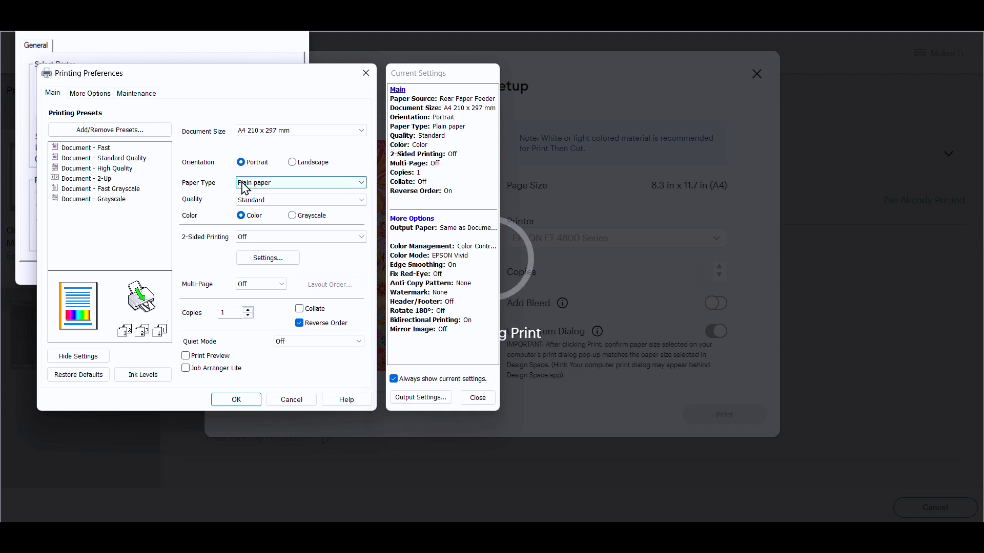
pyautogui.click(275, 183)
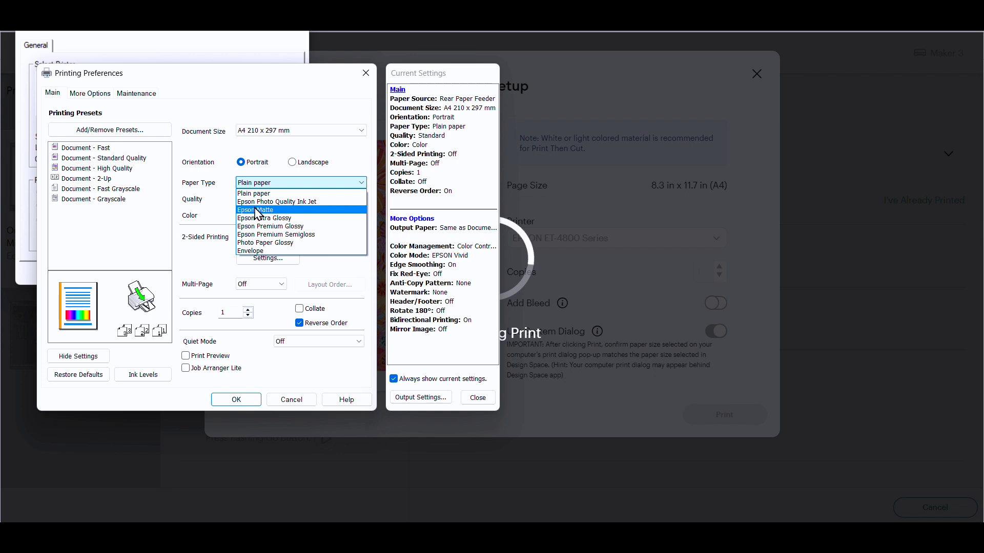
pyautogui.click(257, 210)
pyautogui.click(260, 203)
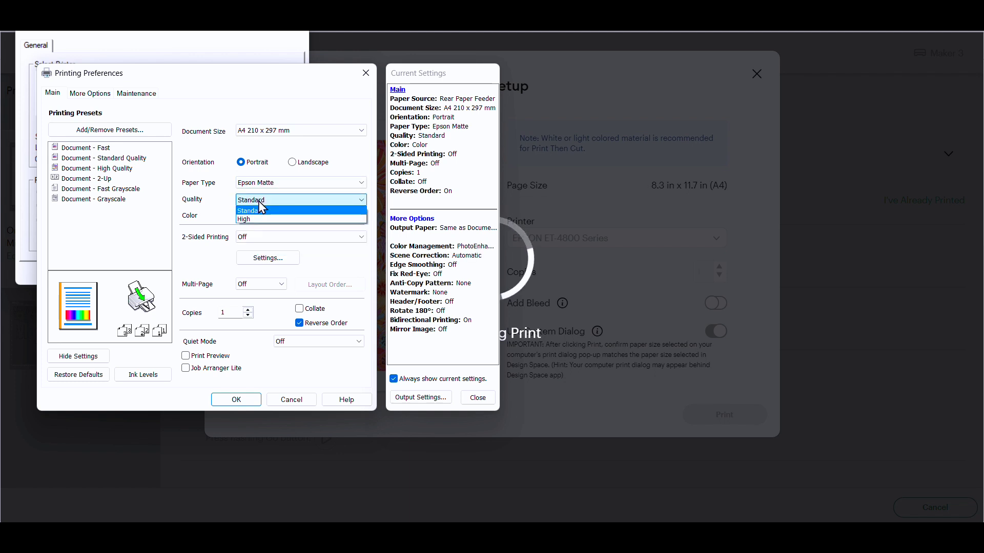
pyautogui.click(244, 219)
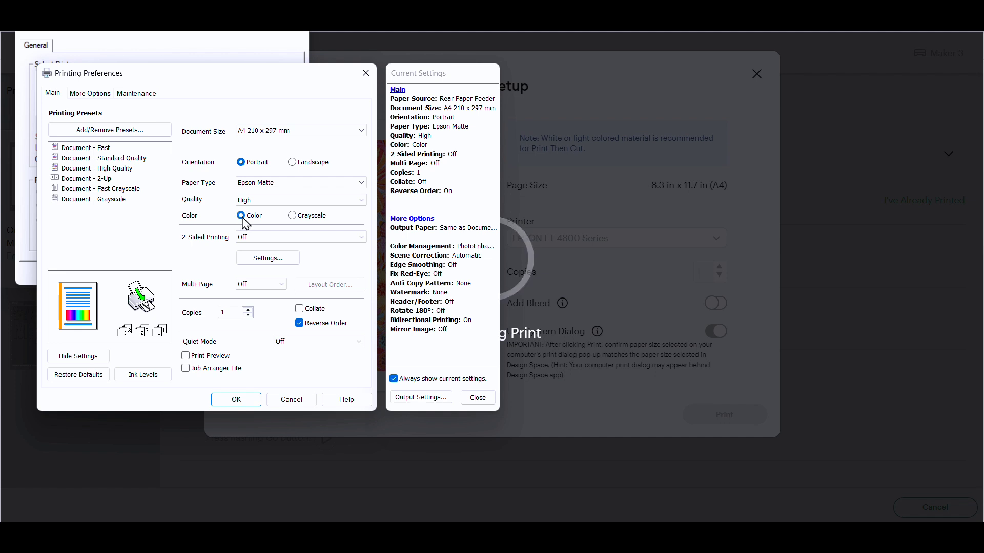
pyautogui.click(100, 98)
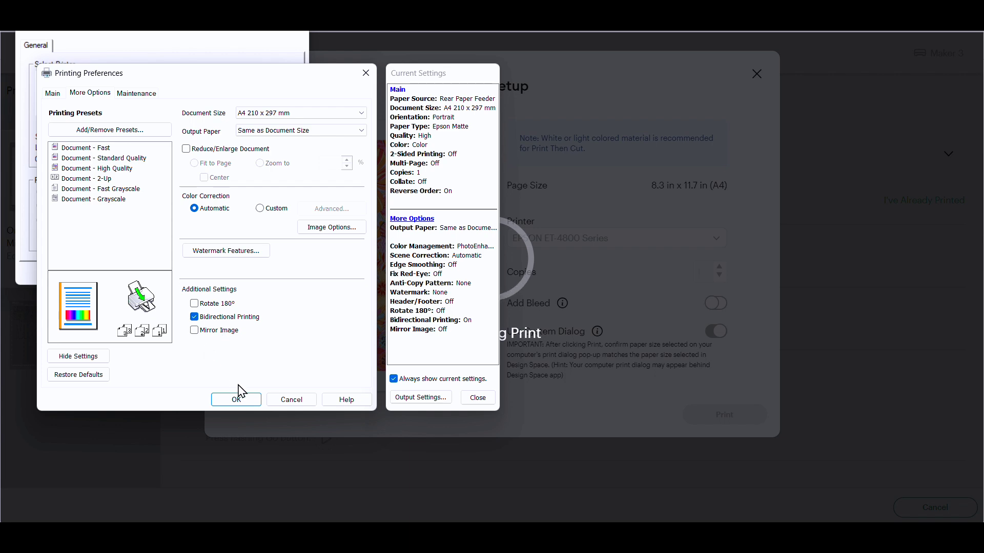
pyautogui.click(228, 401)
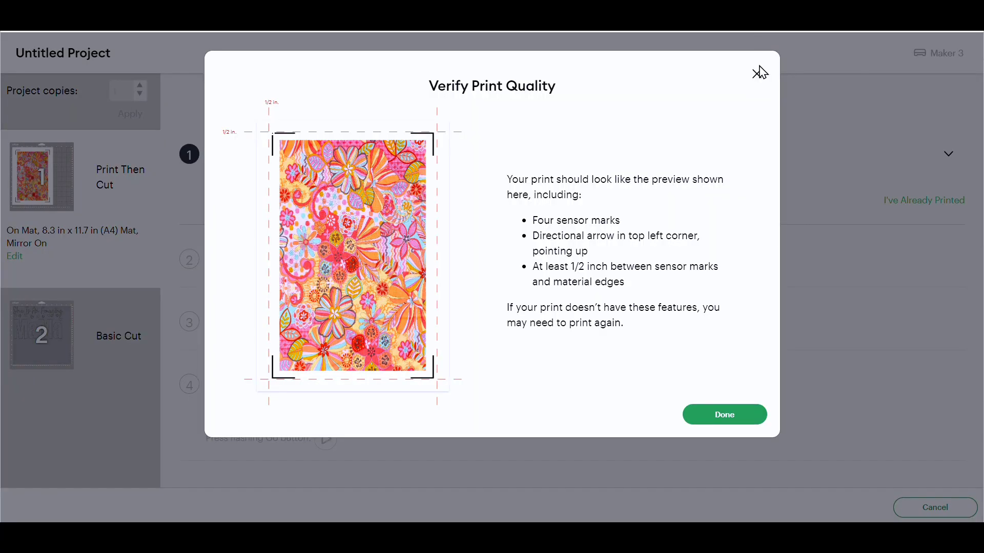
# Step: Dismiss the print quality check, then find Flocked Iron-On among all materials and set it as the Basic Cut mat's base material
pyautogui.click(757, 73)
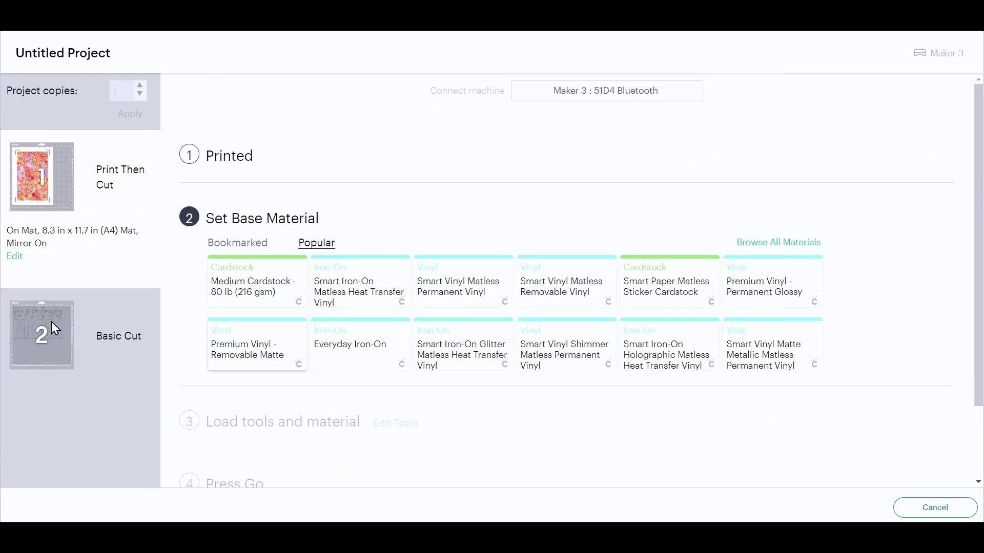
pyautogui.click(32, 343)
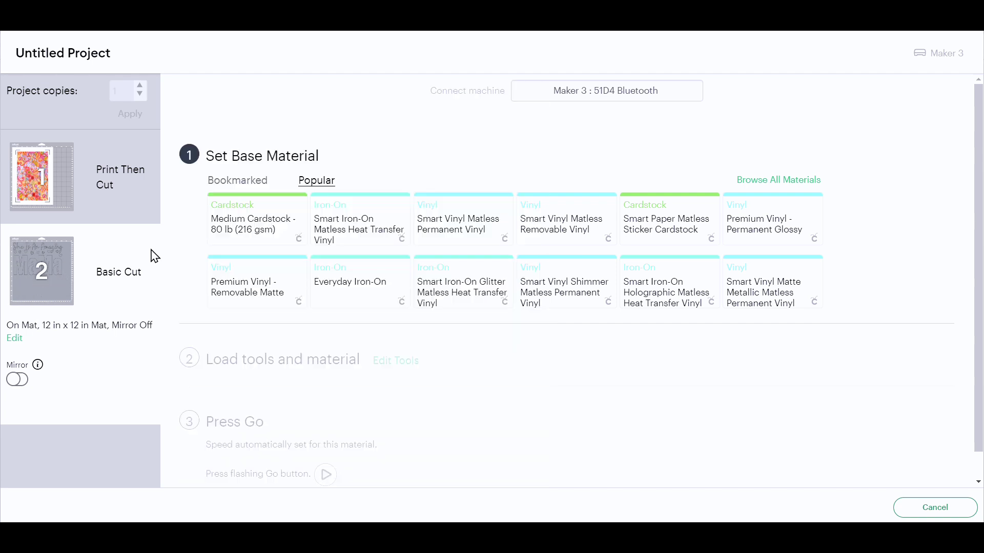
pyautogui.click(751, 182)
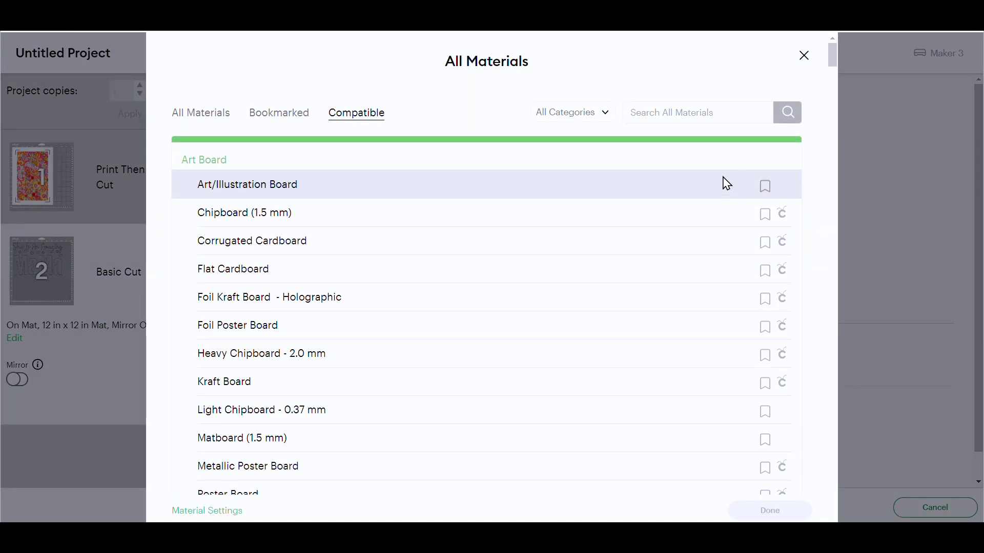
pyautogui.click(718, 114)
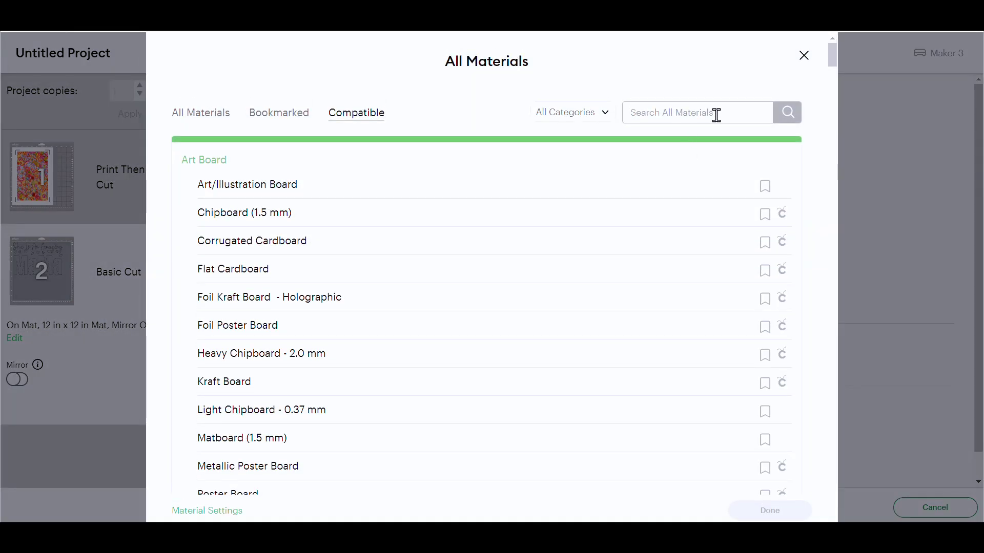
pyautogui.write('flocked')
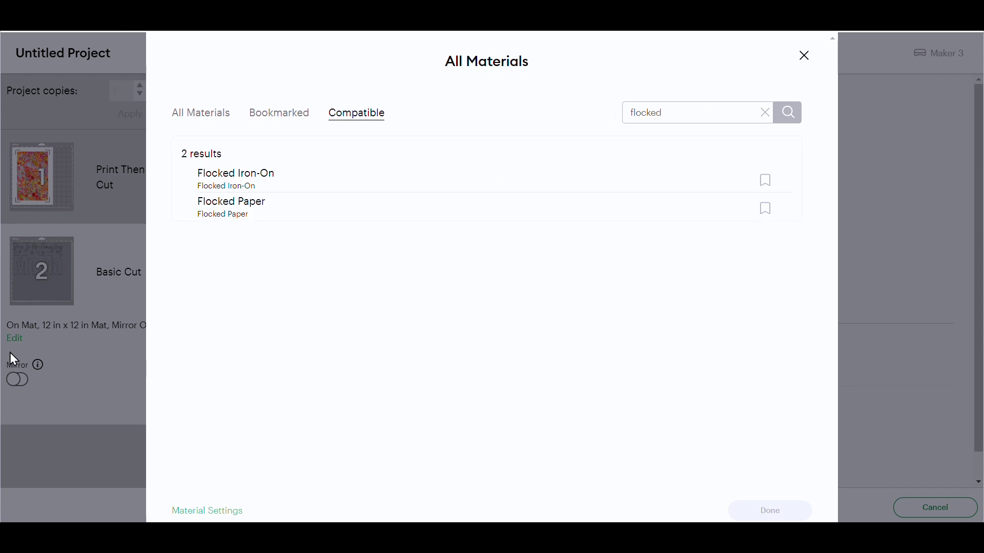
pyautogui.click(239, 174)
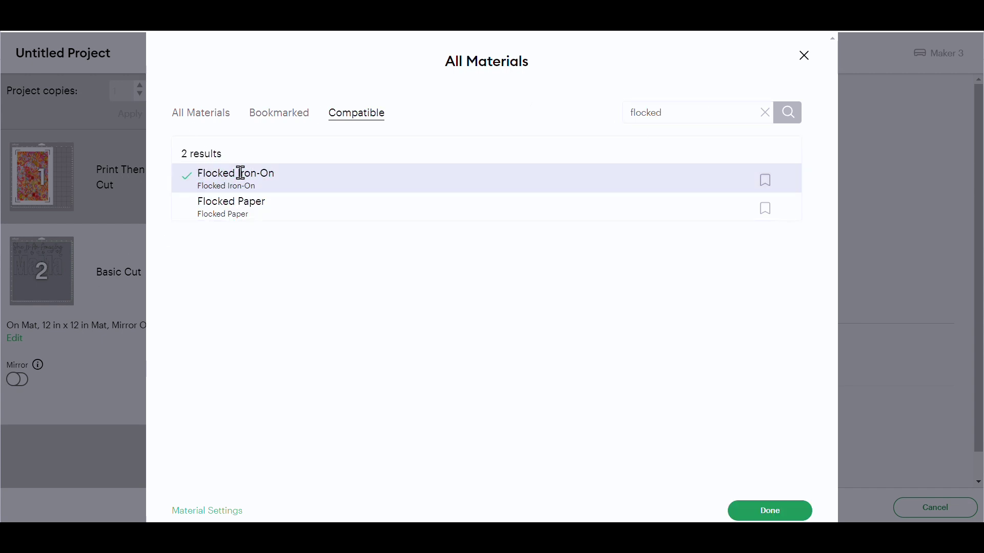
pyautogui.click(746, 511)
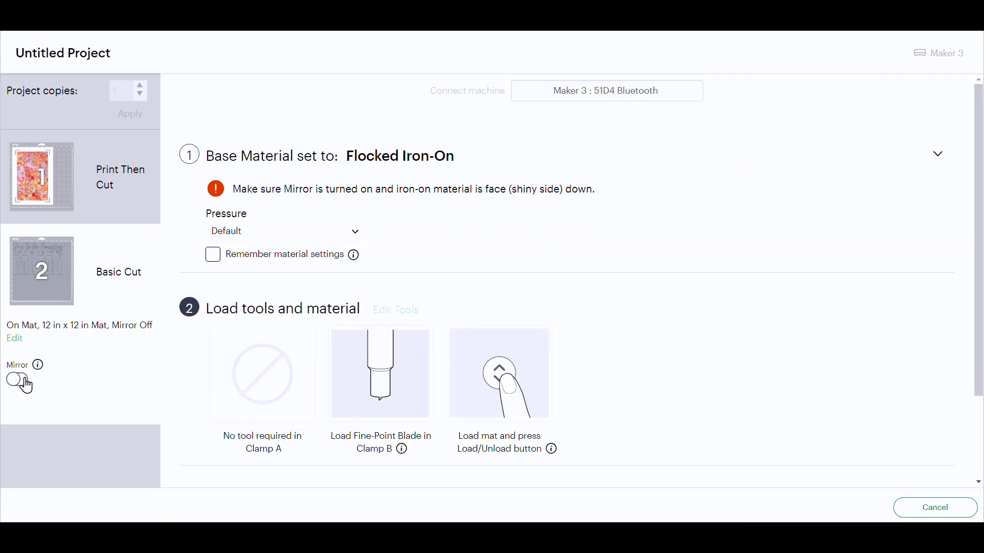